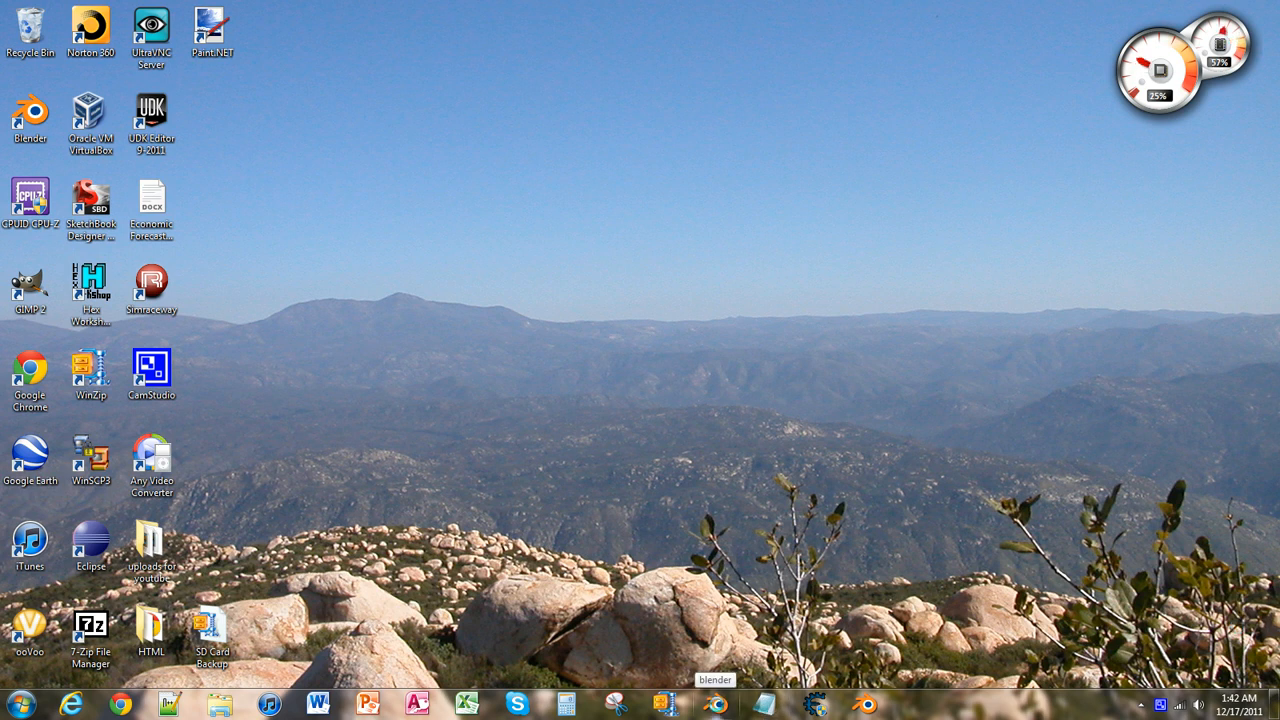
Launch Blender from the taskbar and delete the default cube.
{"action": "left_click", "coordinate": [715, 705]}
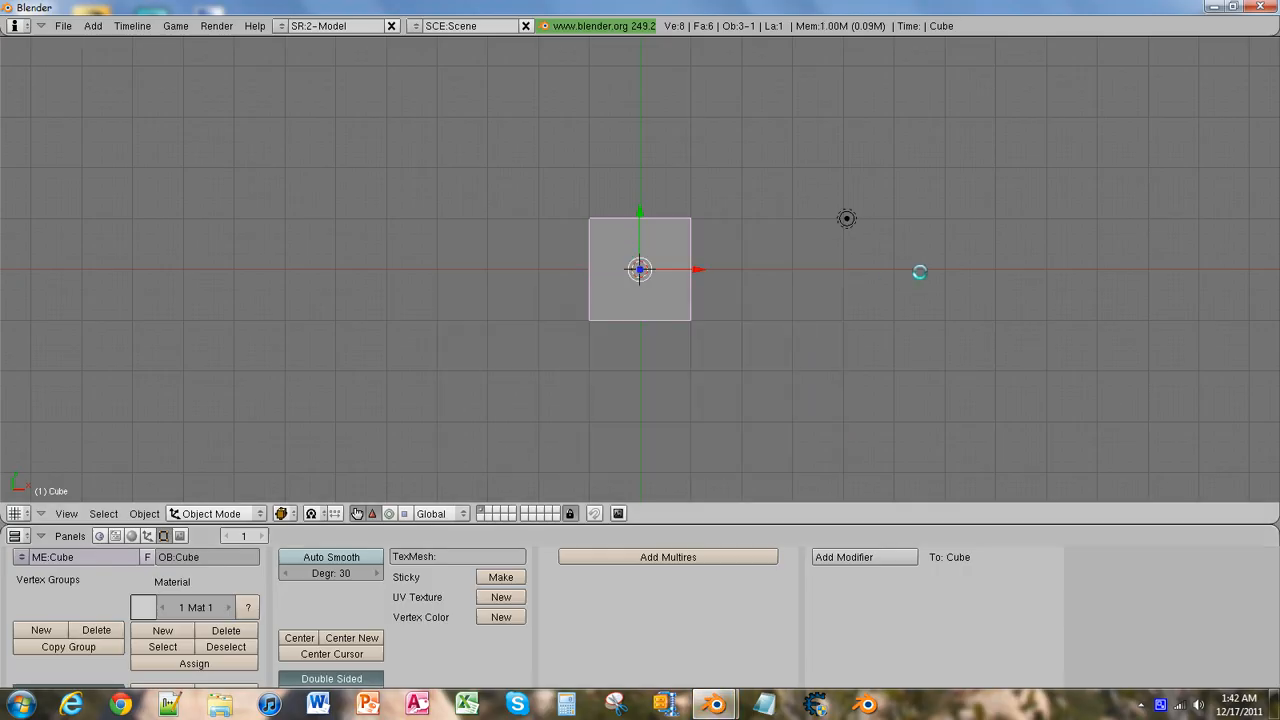
{"action": "middle_click_drag", "start_coordinate": [519, 400], "coordinate": [571, 332]}
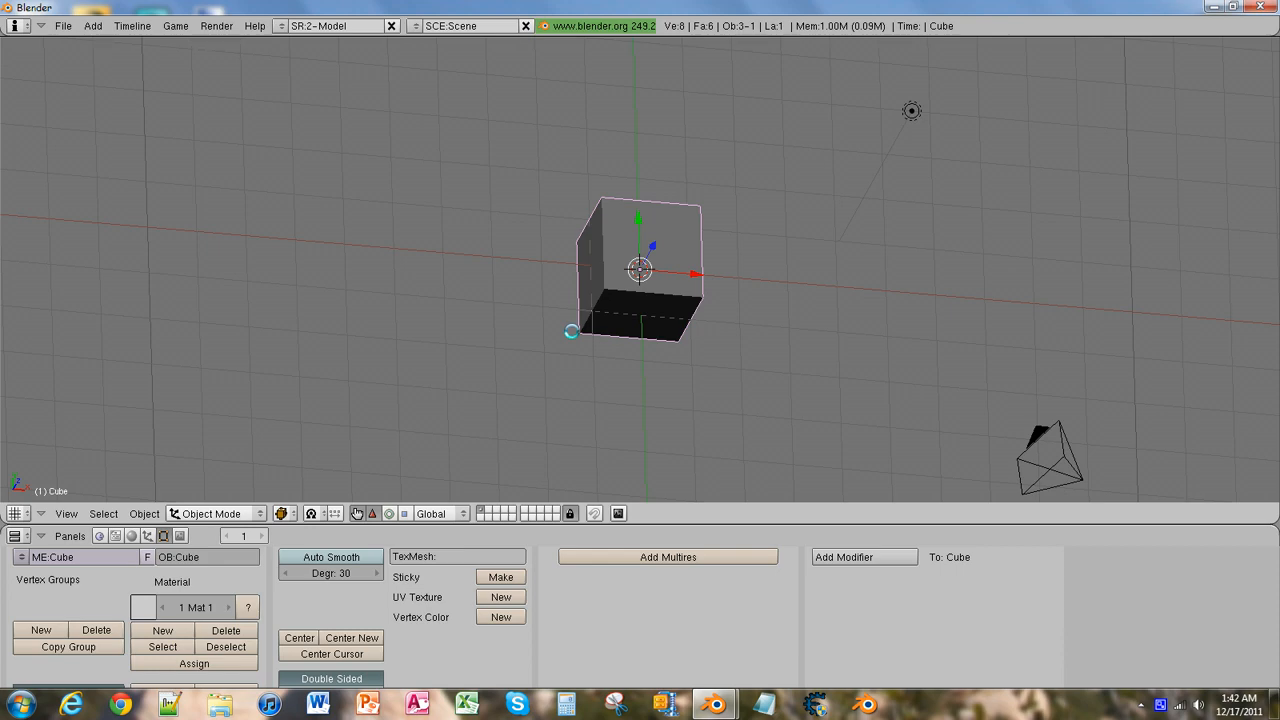
{"action": "key", "text": "x"}
{"action": "left_click", "coordinate": [571, 332]}
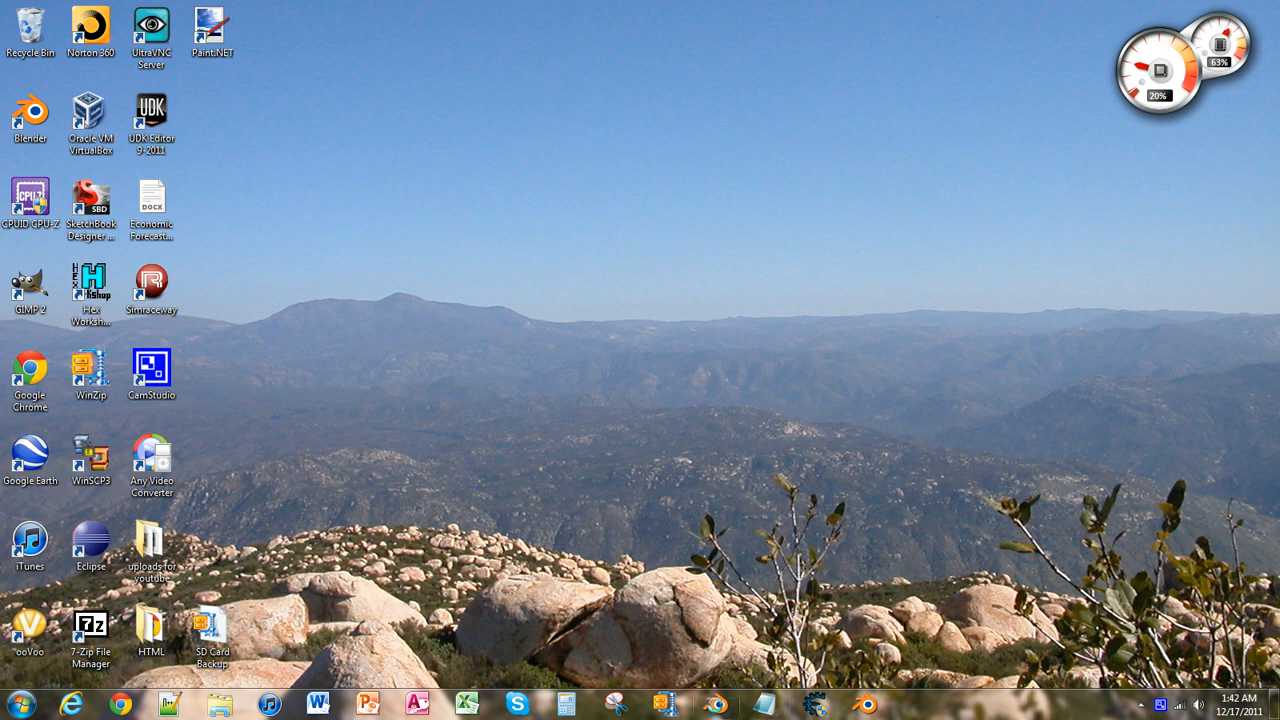
Relaunch Blender and delete the cube again, leaving only the lamp and camera.
{"action": "left_click", "coordinate": [714, 704]}
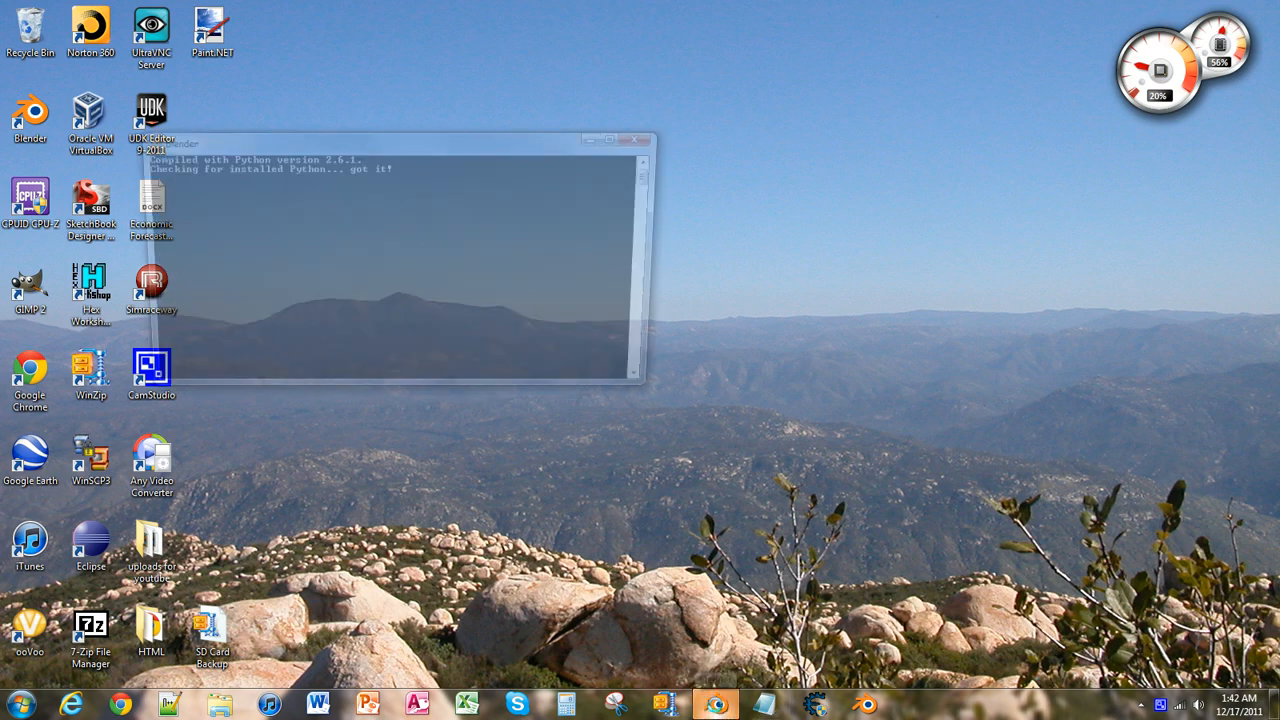
{"action": "middle_click_drag", "start_coordinate": [643, 397], "coordinate": [680, 289]}
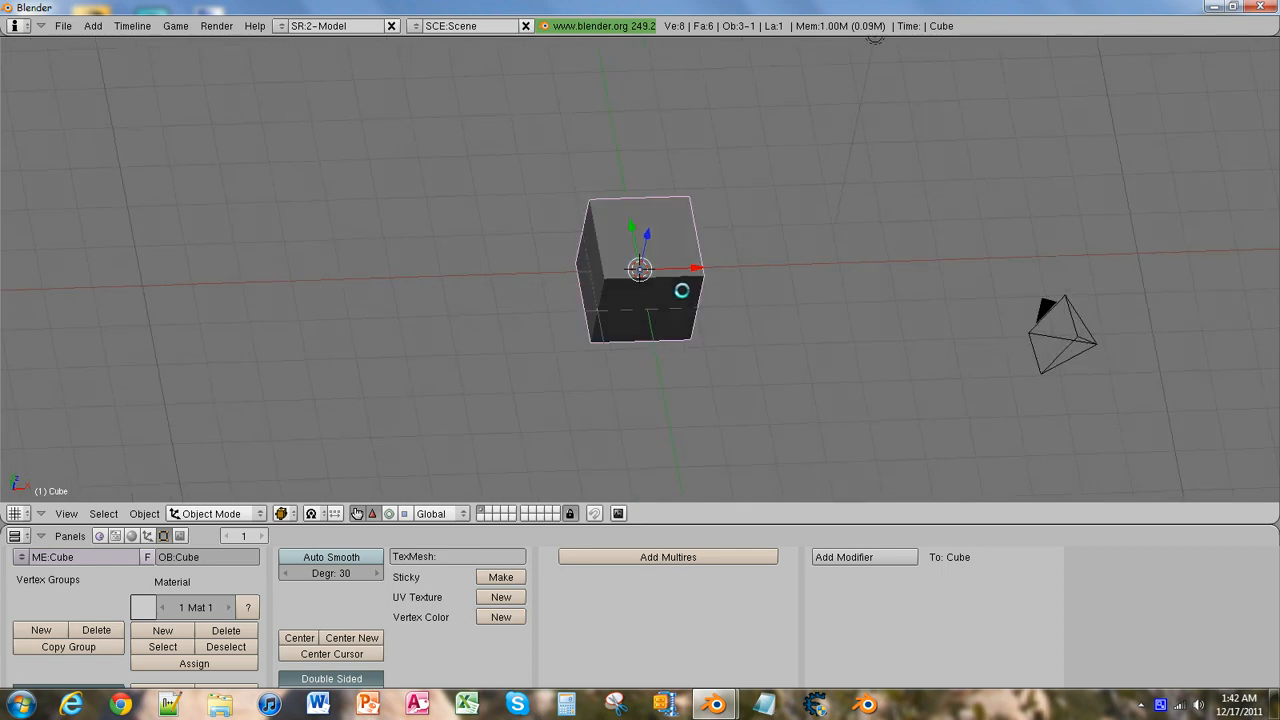
{"action": "key", "text": "x"}
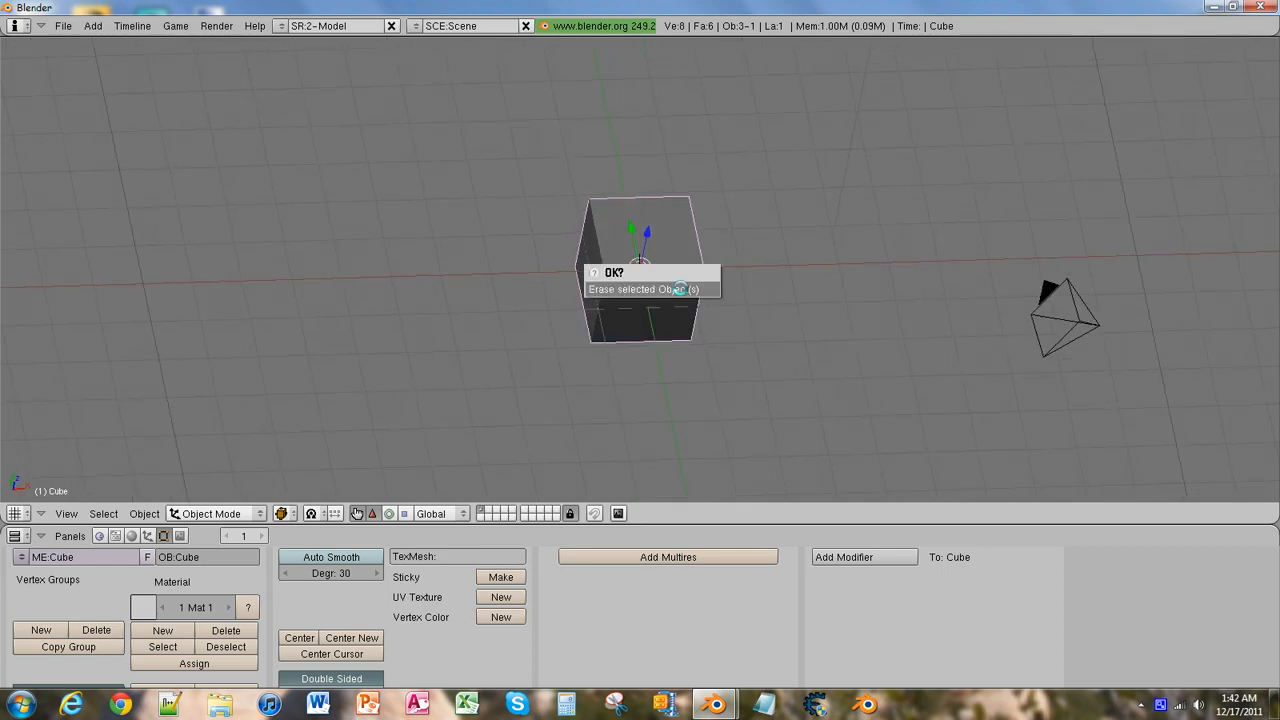
{"action": "left_click", "coordinate": [680, 289]}
{"action": "mouse_move", "coordinate": [680, 289]}
{"action": "middle_mouse_down"}
{"action": "mouse_move", "coordinate": [652, 207]}
{"action": "mouse_move", "coordinate": [723, 207]}
{"action": "mouse_move", "coordinate": [657, 325]}
{"action": "mouse_move", "coordinate": [634, 283]}
{"action": "mouse_move", "coordinate": [662, 148]}
{"action": "mouse_move", "coordinate": [845, 243]}
{"action": "mouse_move", "coordinate": [760, 304]}
{"action": "mouse_move", "coordinate": [610, 350]}
{"action": "mouse_move", "coordinate": [700, 330]}
{"action": "mouse_move", "coordinate": [675, 261]}
{"action": "middle_mouse_up"}
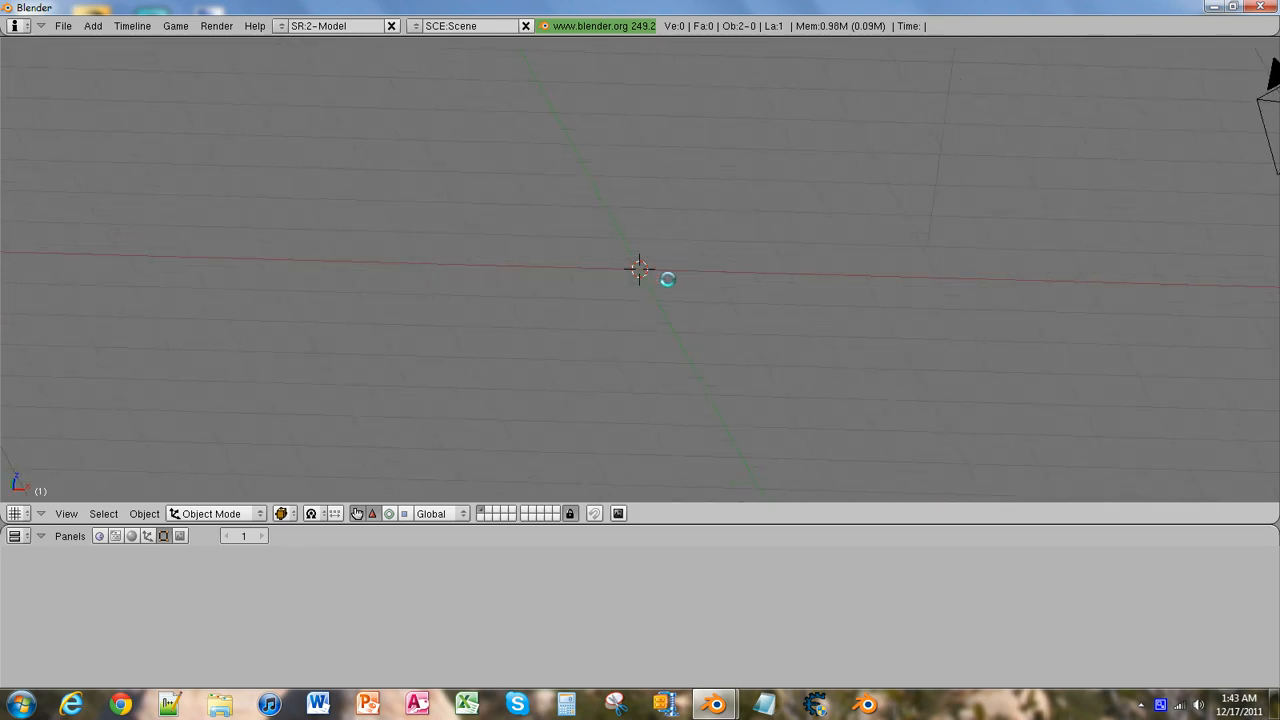
Add a cylinder mesh with its default settings via the Add > Mesh menu.
{"action": "key", "text": "space"}
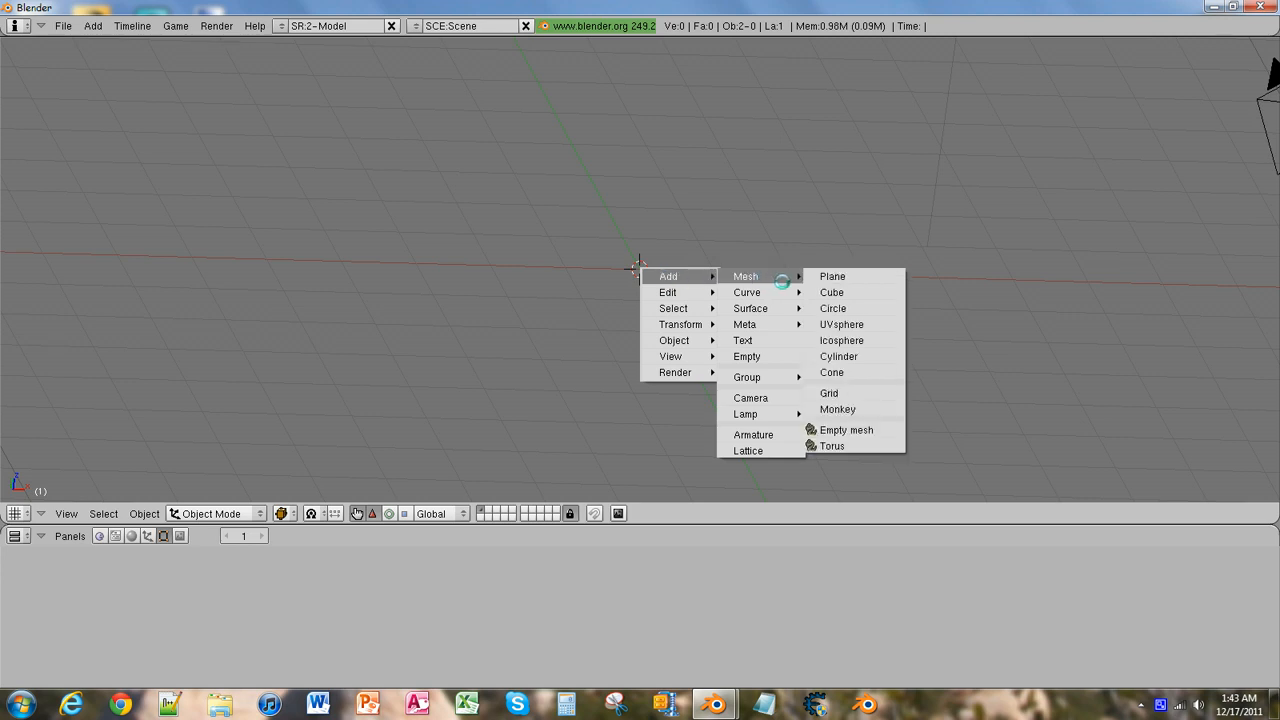
{"action": "mouse_move", "coordinate": [746, 276]}
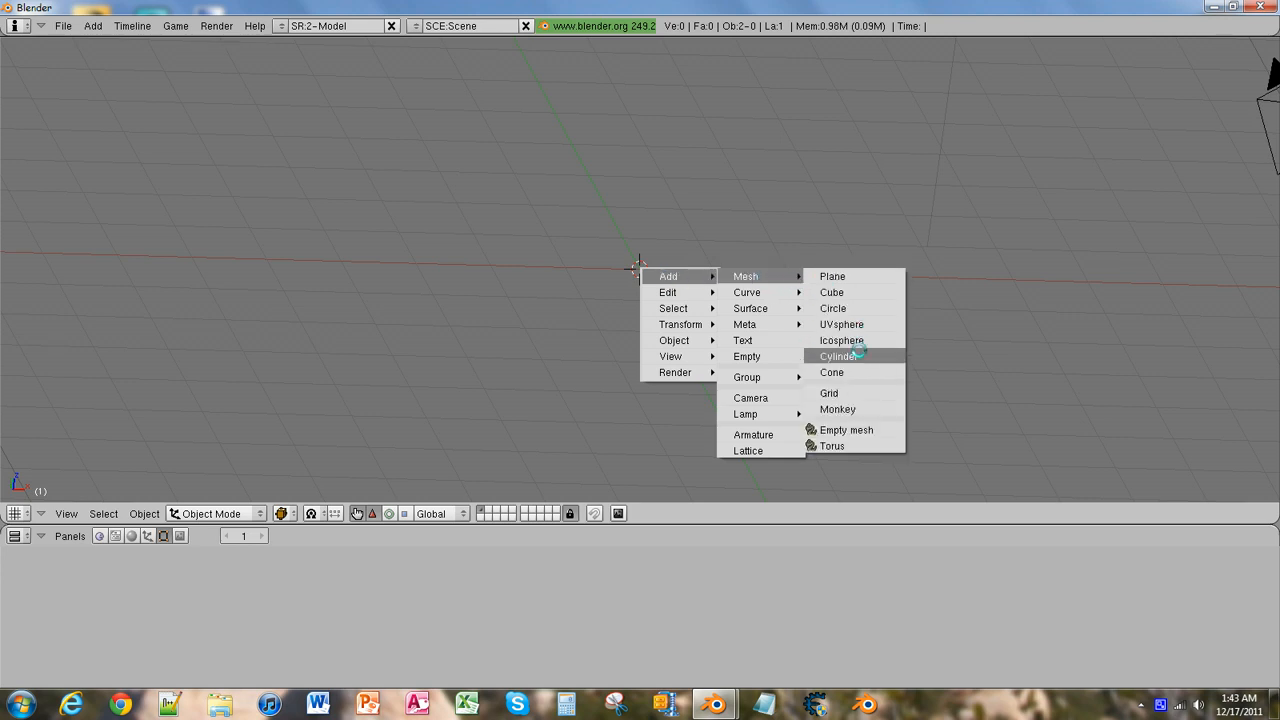
{"action": "left_click", "coordinate": [839, 356]}
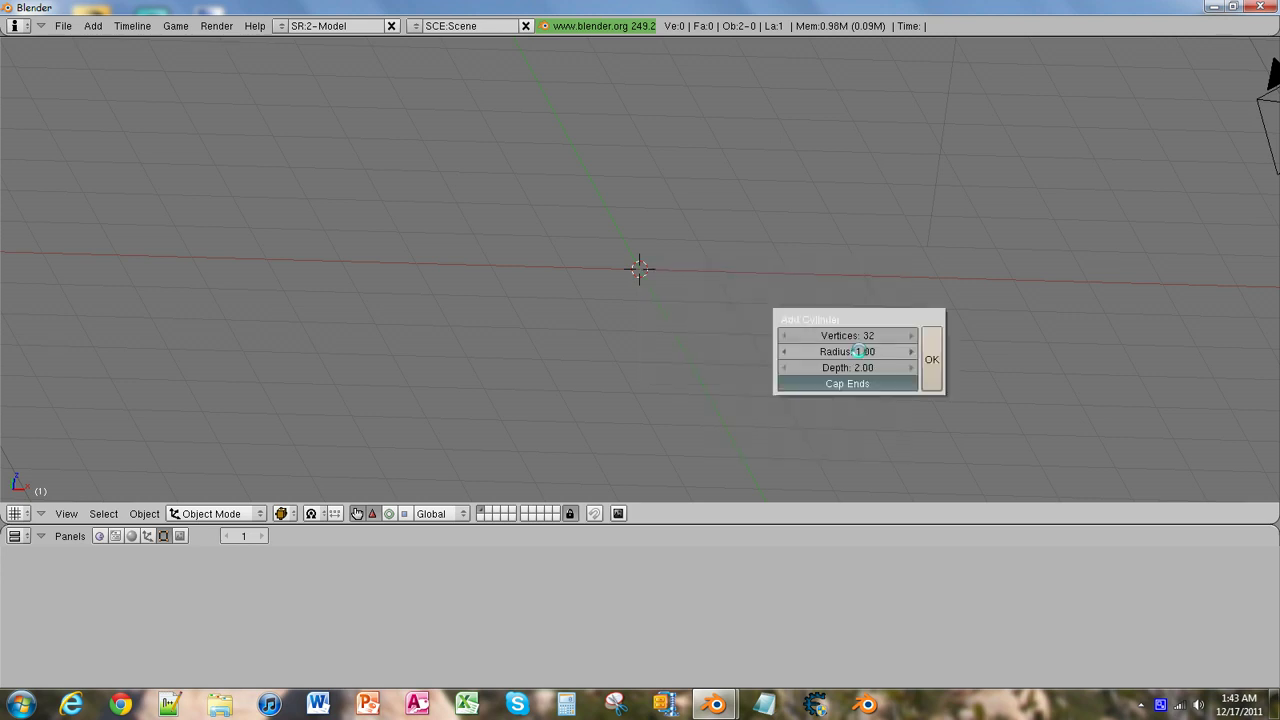
{"action": "left_click", "coordinate": [930, 355]}
{"action": "middle_click_drag", "start_coordinate": [632, 348], "coordinate": [575, 285]}
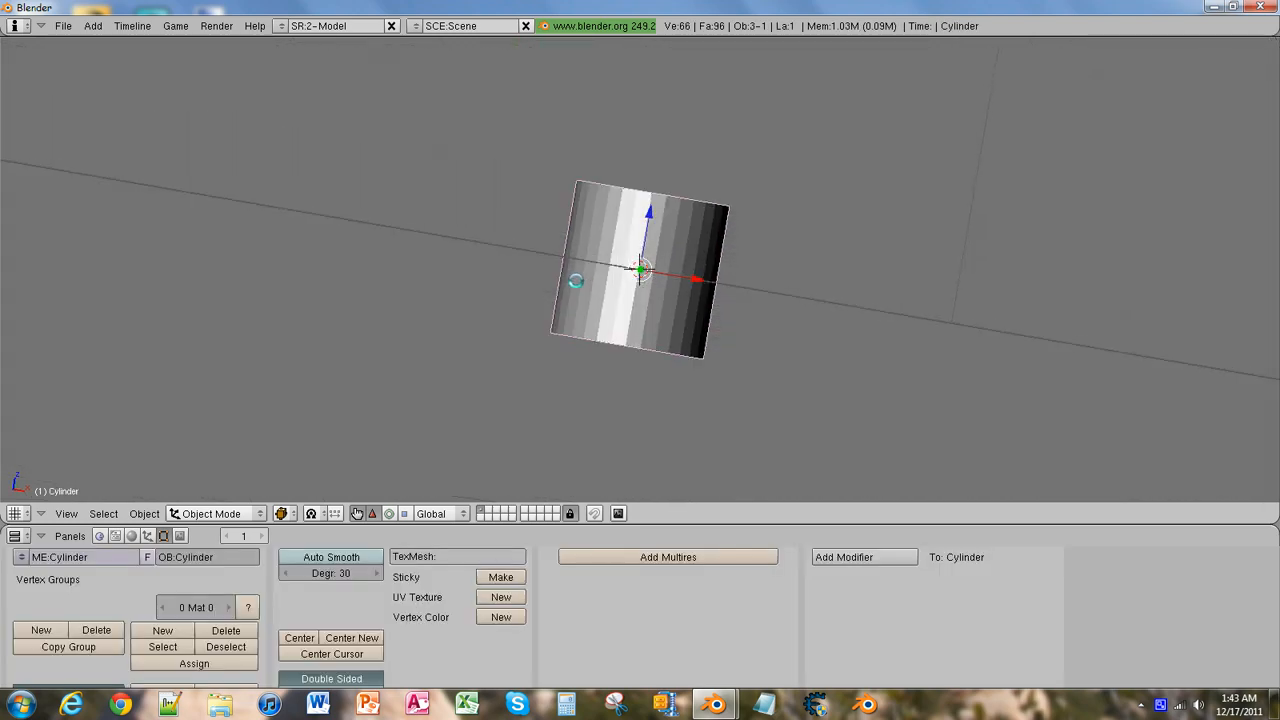
{"action": "scroll", "coordinate": [611, 247], "scroll_direction": "up", "scroll_amount": 1}
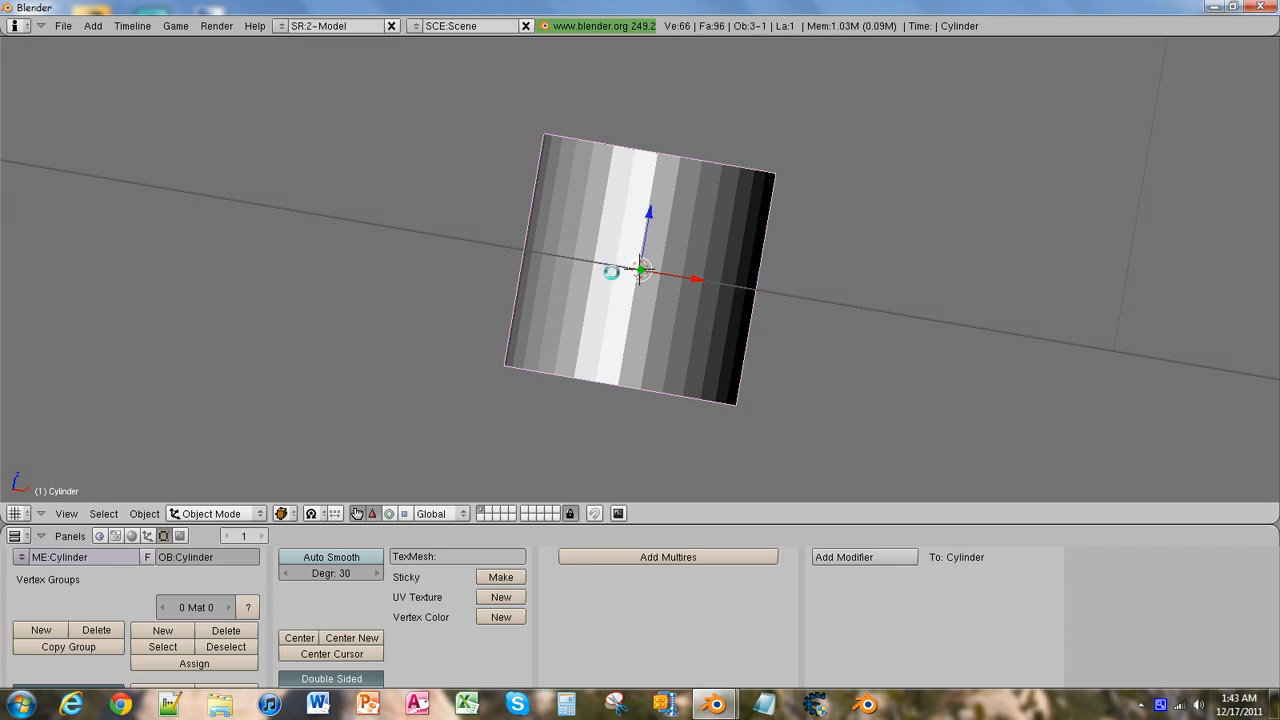
View the cylinder straight from the front in orthographic mode.
{"action": "mouse_move", "coordinate": [611, 272]}
{"action": "middle_mouse_down"}
{"action": "mouse_move", "coordinate": [860, 474]}
{"action": "mouse_move", "coordinate": [869, 441]}
{"action": "middle_mouse_up"}
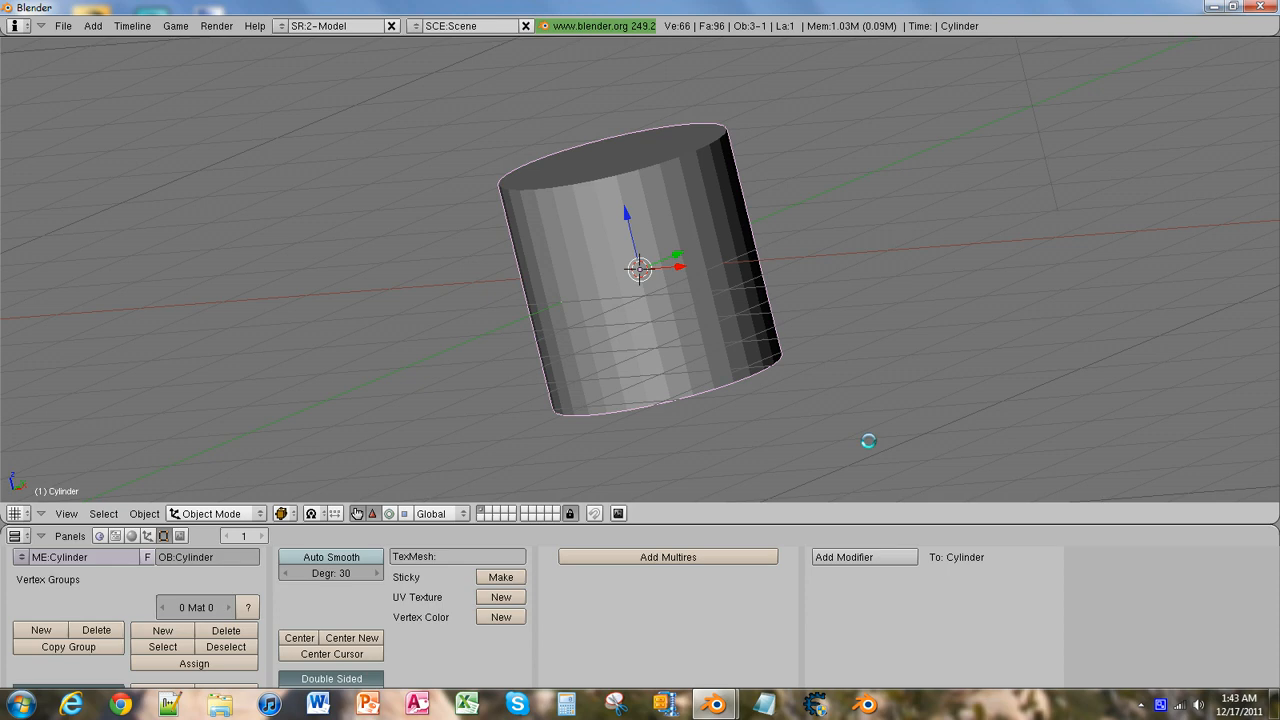
{"action": "key", "text": "KP_1"}
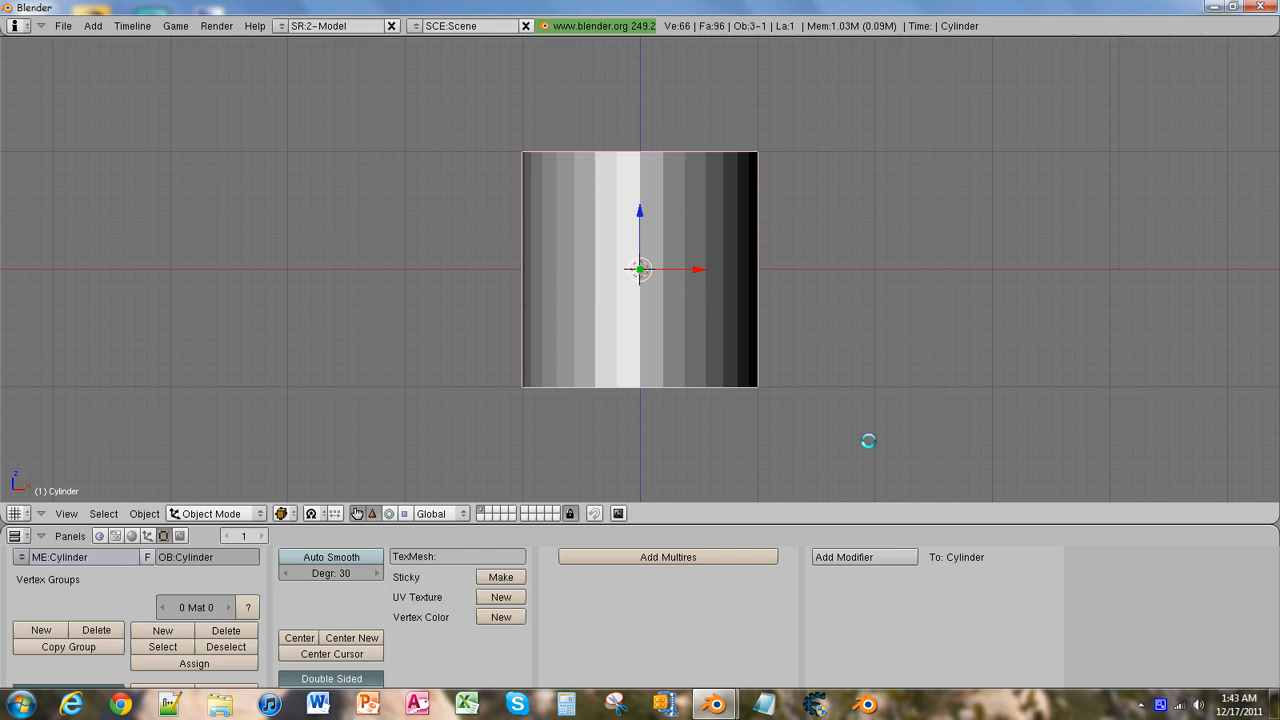
{"action": "key", "text": "KP_5"}
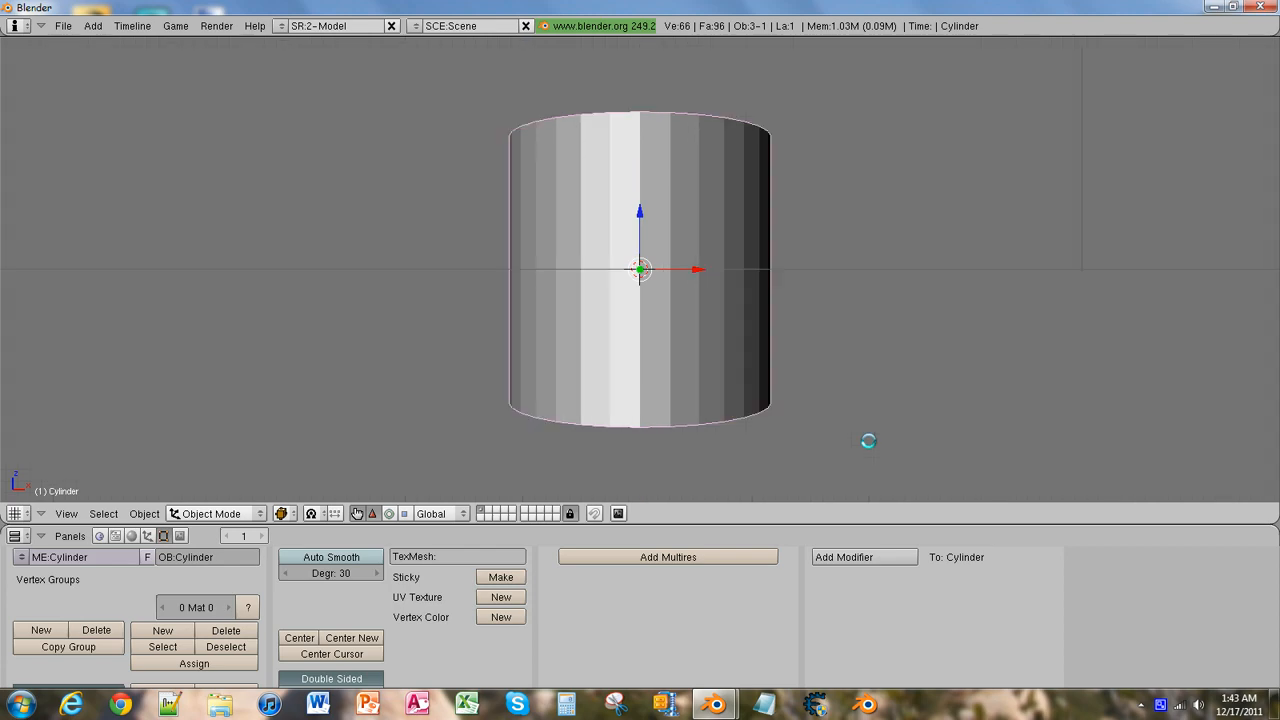
{"action": "key", "text": "KP_5"}
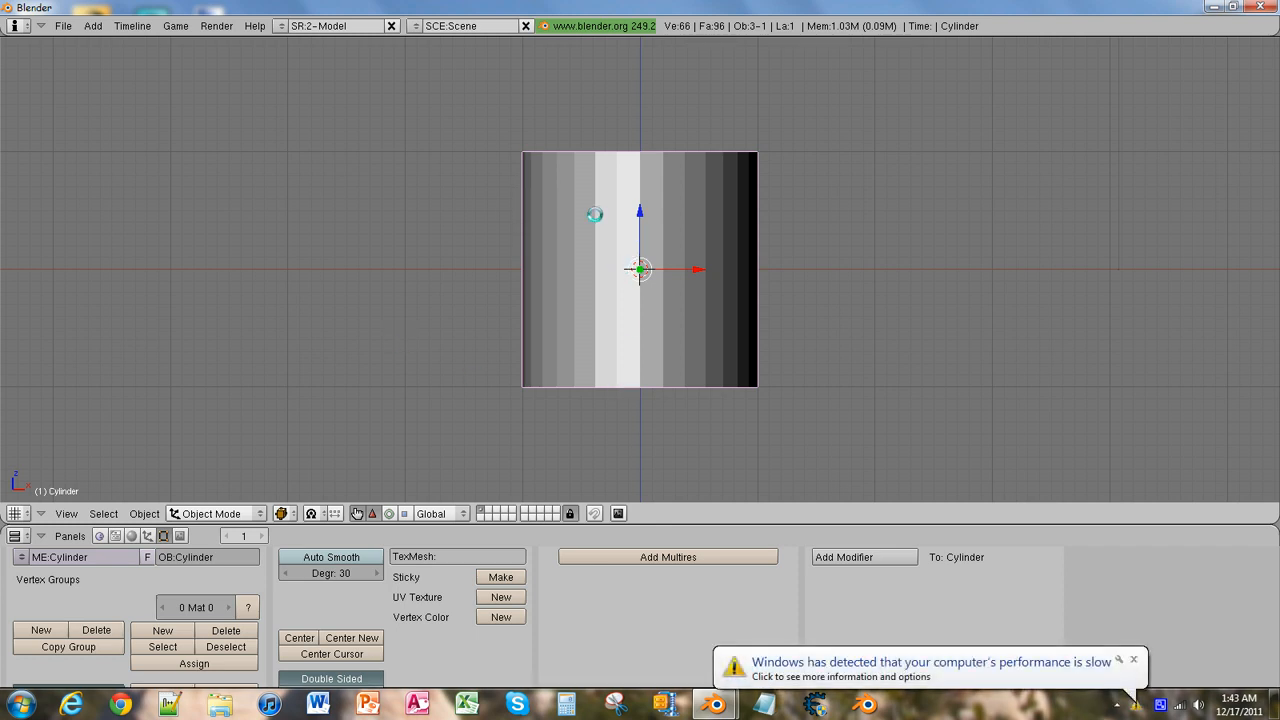
{"action": "left_click", "coordinate": [1131, 658]}
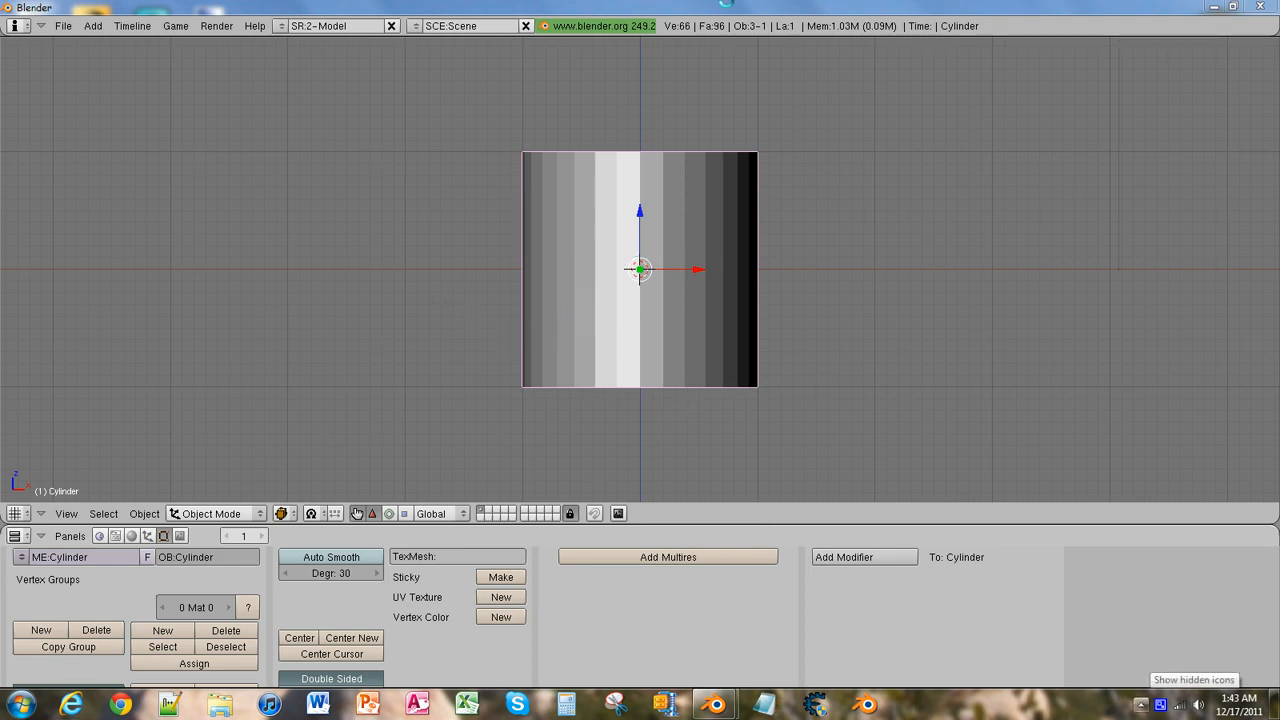
In Edit Mode, move the whole cylinder mesh up 1 unit along Z.
{"action": "key", "text": "Tab"}
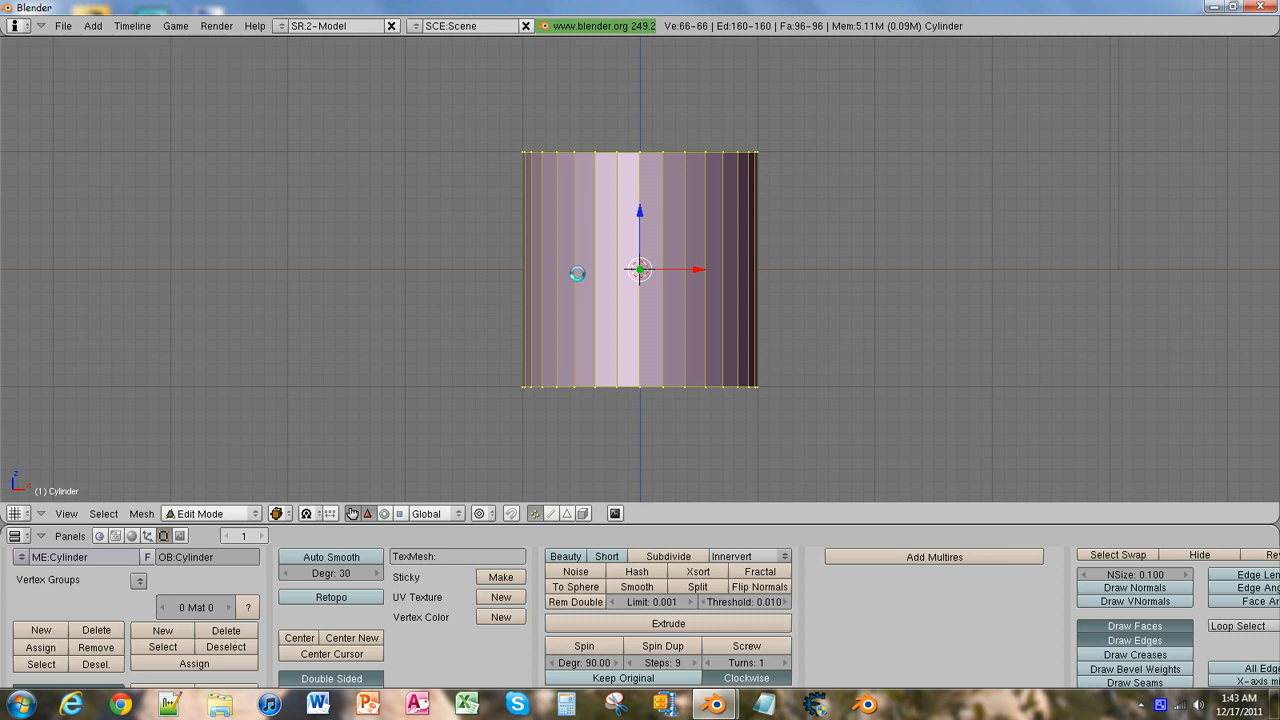
{"action": "key", "text": "g"}
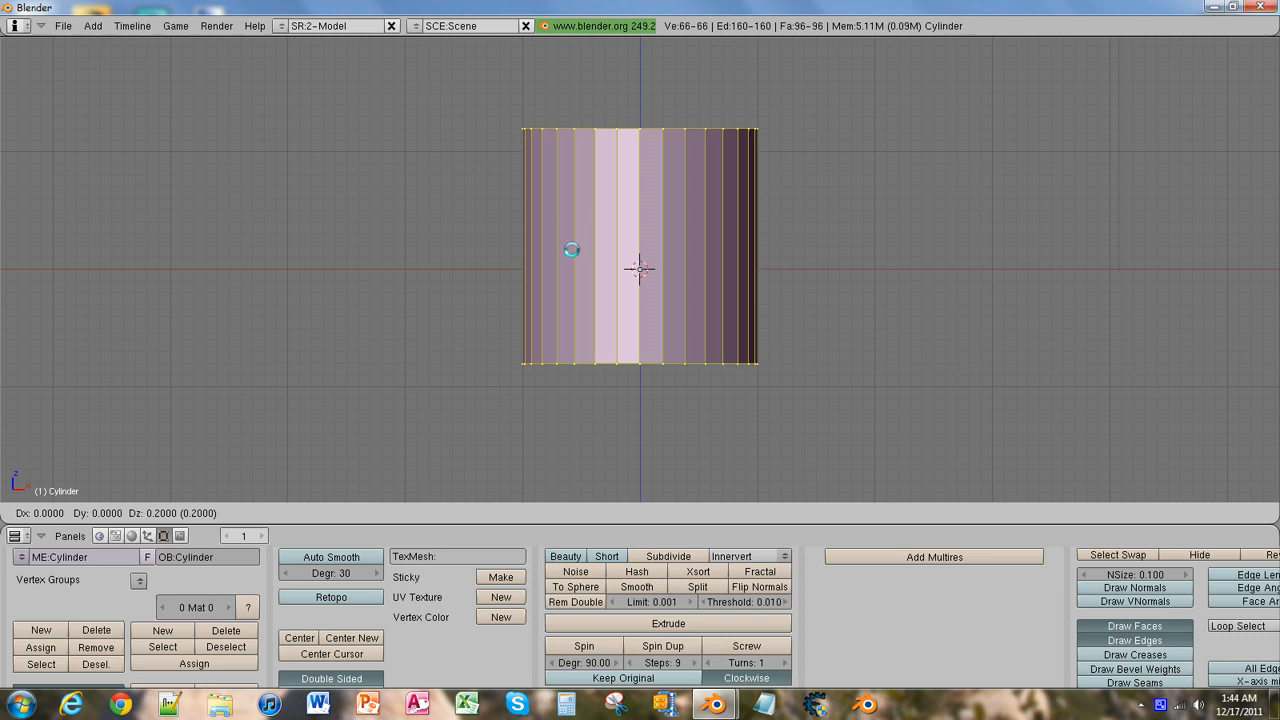
{"action": "key", "text": "z"}
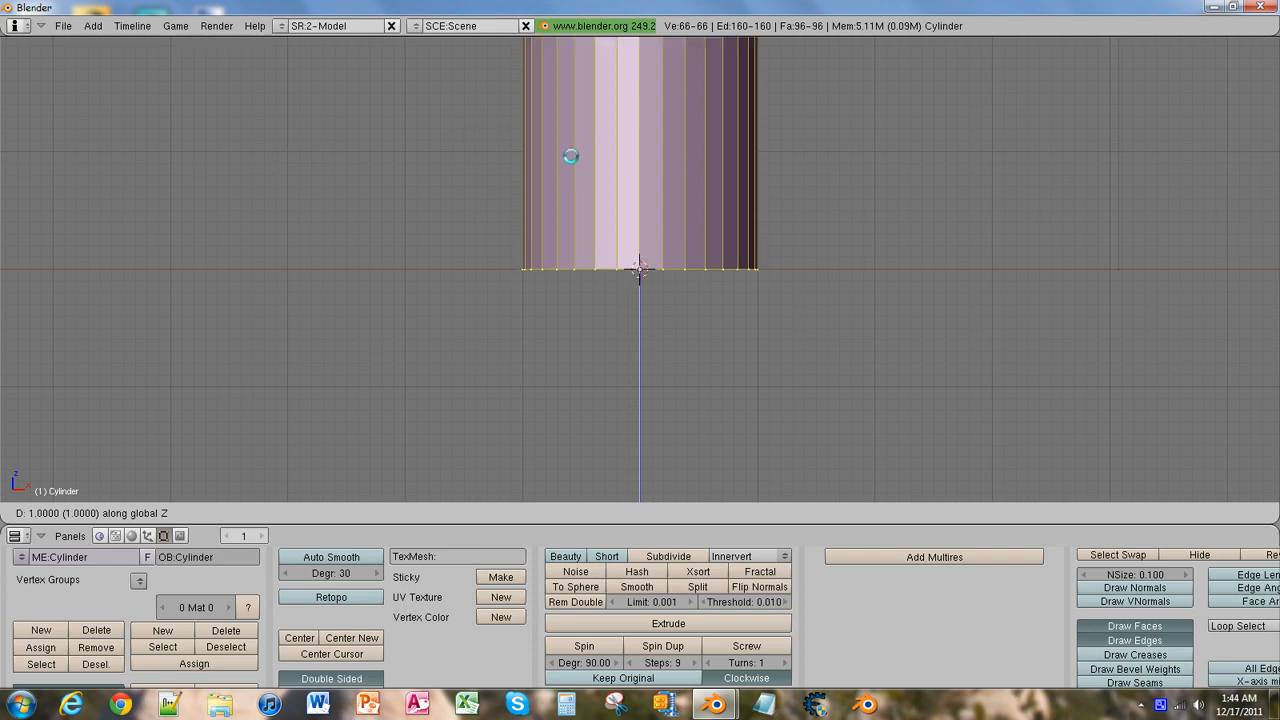
{"action": "left_click", "coordinate": [570, 156]}
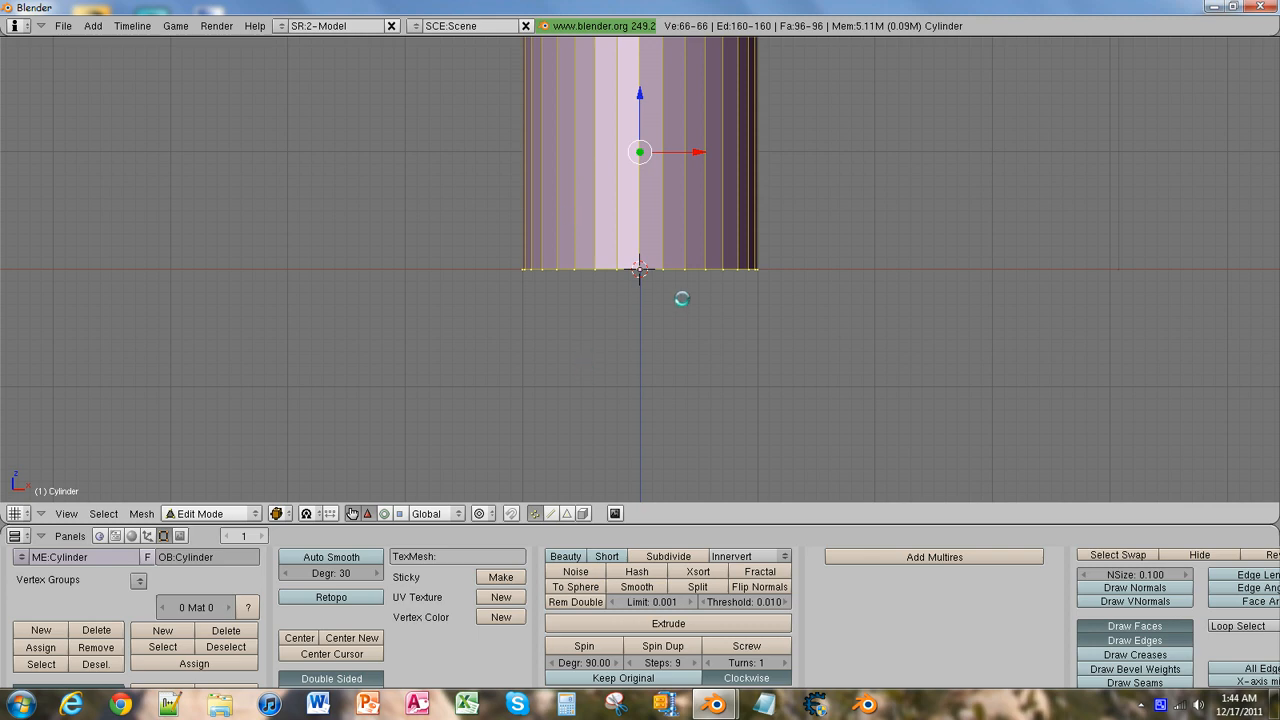
Inspect the cylinder from several angles and switch to edge select mode.
{"action": "mouse_move", "coordinate": [682, 299]}
{"action": "middle_mouse_down"}
{"action": "mouse_move", "coordinate": [640, 310]}
{"action": "mouse_move", "coordinate": [560, 300]}
{"action": "mouse_move", "coordinate": [470, 270]}
{"action": "mouse_move", "coordinate": [505, 314]}
{"action": "middle_mouse_up"}
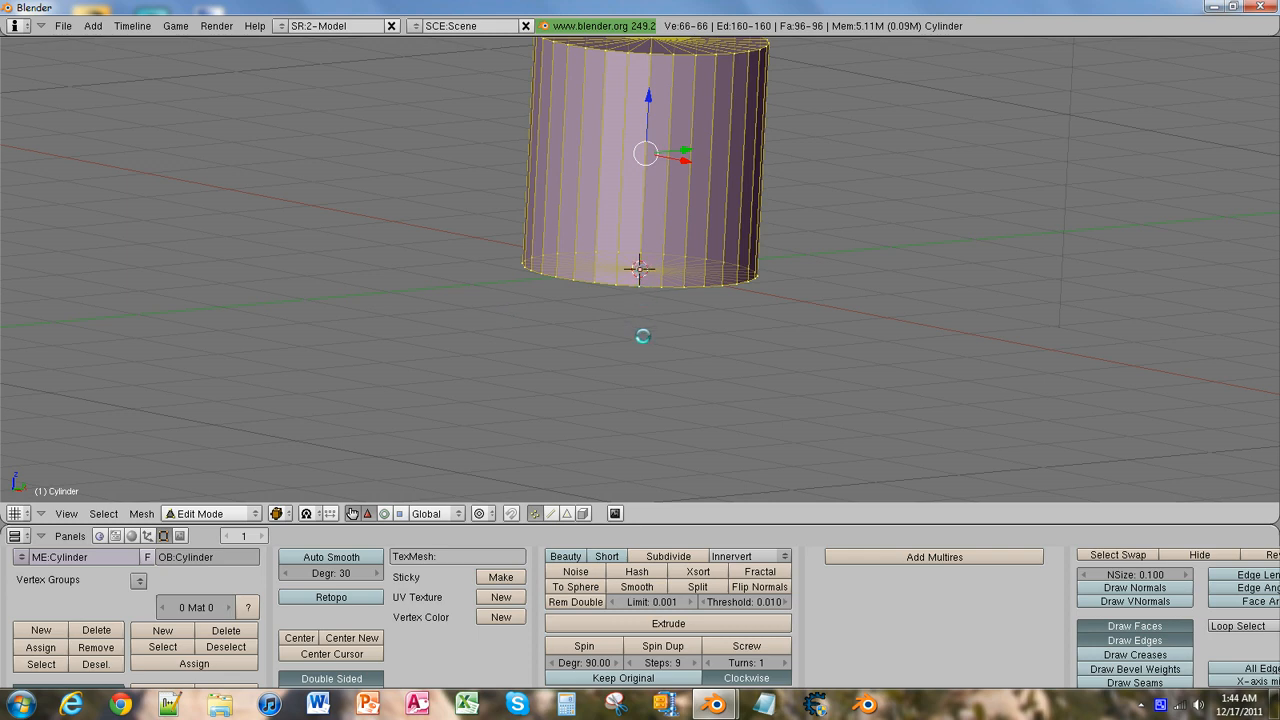
{"action": "middle_click_drag", "start_coordinate": [640, 335], "coordinate": [510, 335]}
{"action": "key", "text": "z"}
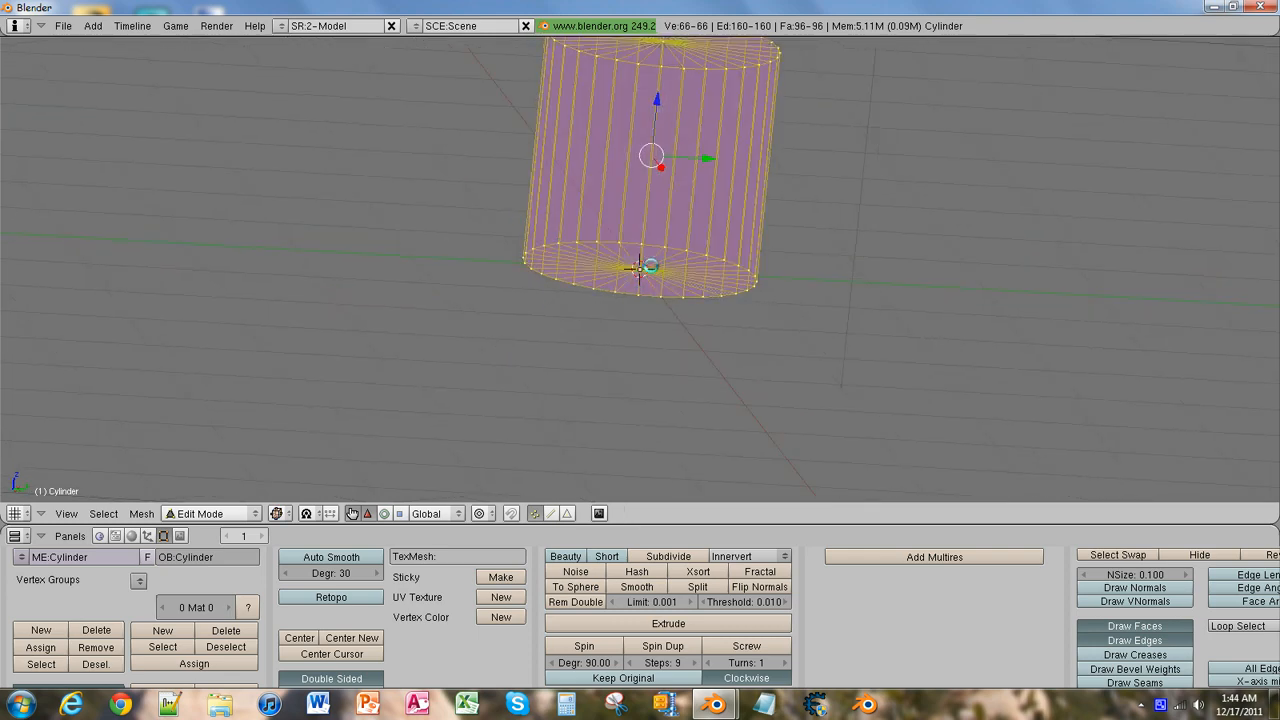
{"action": "key", "text": "z"}
{"action": "mouse_move", "coordinate": [660, 295]}
{"action": "middle_mouse_down"}
{"action": "mouse_move", "coordinate": [541, 268]}
{"action": "mouse_move", "coordinate": [610, 240]}
{"action": "mouse_move", "coordinate": [561, 307]}
{"action": "middle_mouse_up"}
{"action": "scroll", "coordinate": [561, 307], "scroll_direction": "up", "scroll_amount": 2}
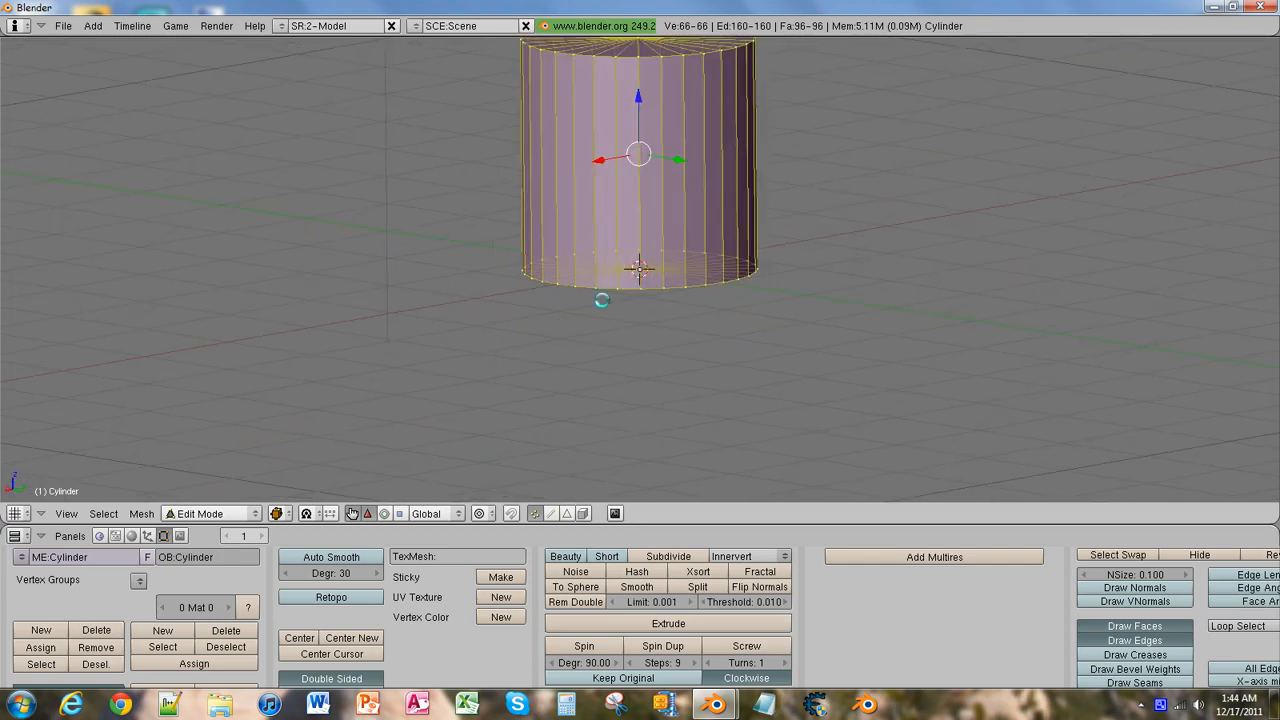
{"action": "scroll", "coordinate": [600, 320], "scroll_direction": "up", "scroll_amount": 2}
{"action": "mouse_move", "coordinate": [686, 332]}
{"action": "middle_mouse_down"}
{"action": "mouse_move", "coordinate": [715, 400]}
{"action": "mouse_move", "coordinate": [733, 368]}
{"action": "mouse_move", "coordinate": [720, 330]}
{"action": "middle_mouse_up"}
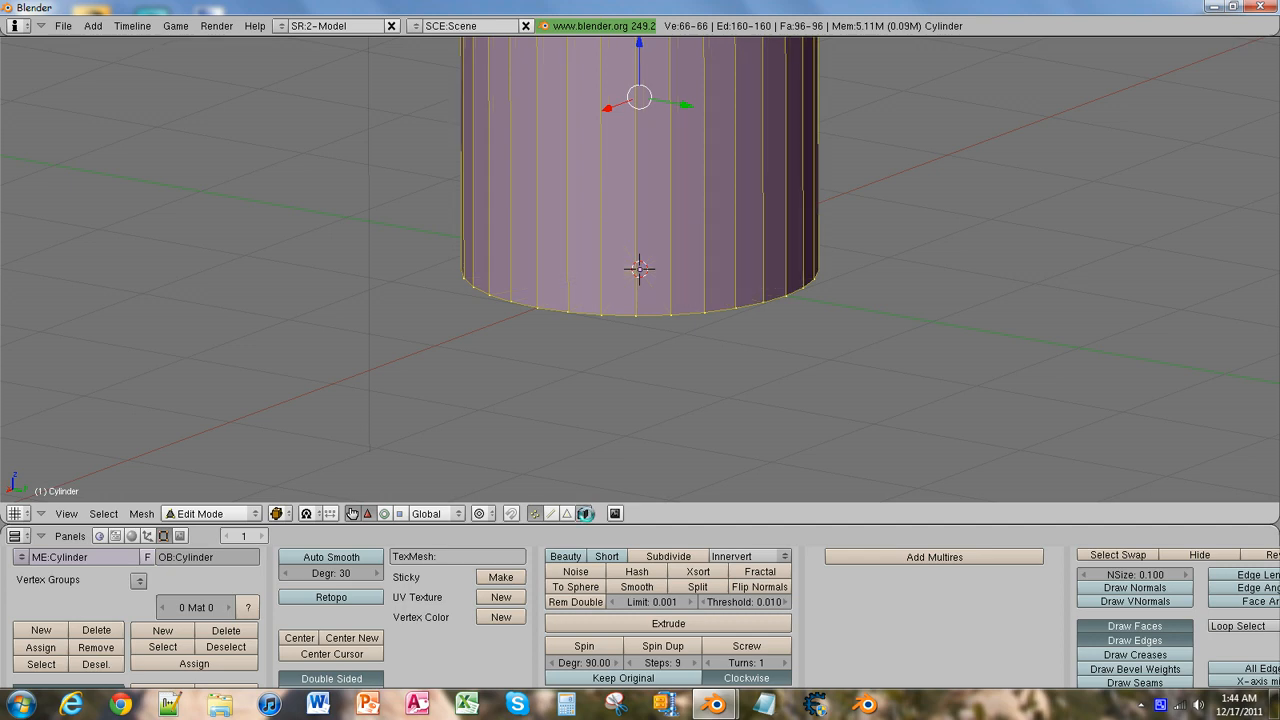
{"action": "scroll", "coordinate": [640, 280], "scroll_direction": "down", "scroll_amount": 2}
{"action": "mouse_move", "coordinate": [640, 280]}
{"action": "middle_mouse_down", "text": "shift"}
{"action": "mouse_move", "coordinate": [598, 427]}
{"action": "mouse_move", "coordinate": [596, 416]}
{"action": "middle_mouse_up", "text": "shift"}
{"action": "left_click", "coordinate": [551, 513]}
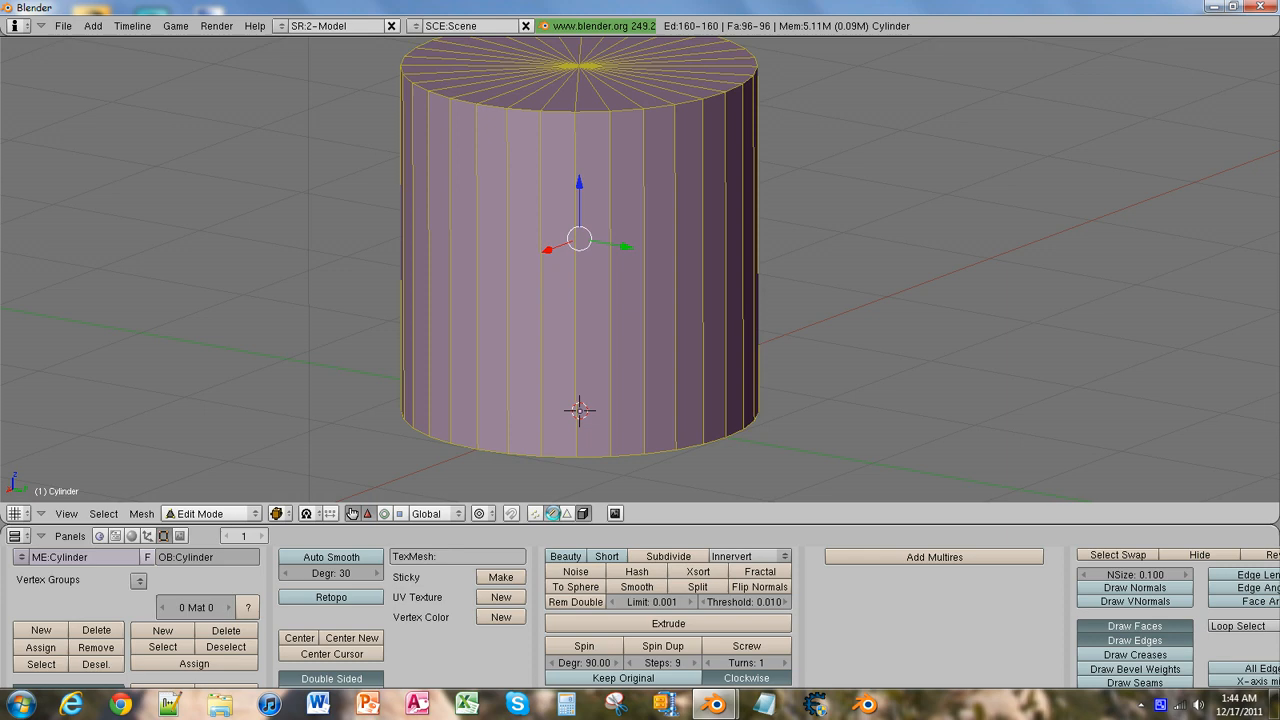
{"action": "mouse_move", "coordinate": [594, 358]}
{"action": "middle_mouse_down"}
{"action": "mouse_move", "coordinate": [531, 305]}
{"action": "mouse_move", "coordinate": [521, 358]}
{"action": "middle_mouse_up"}
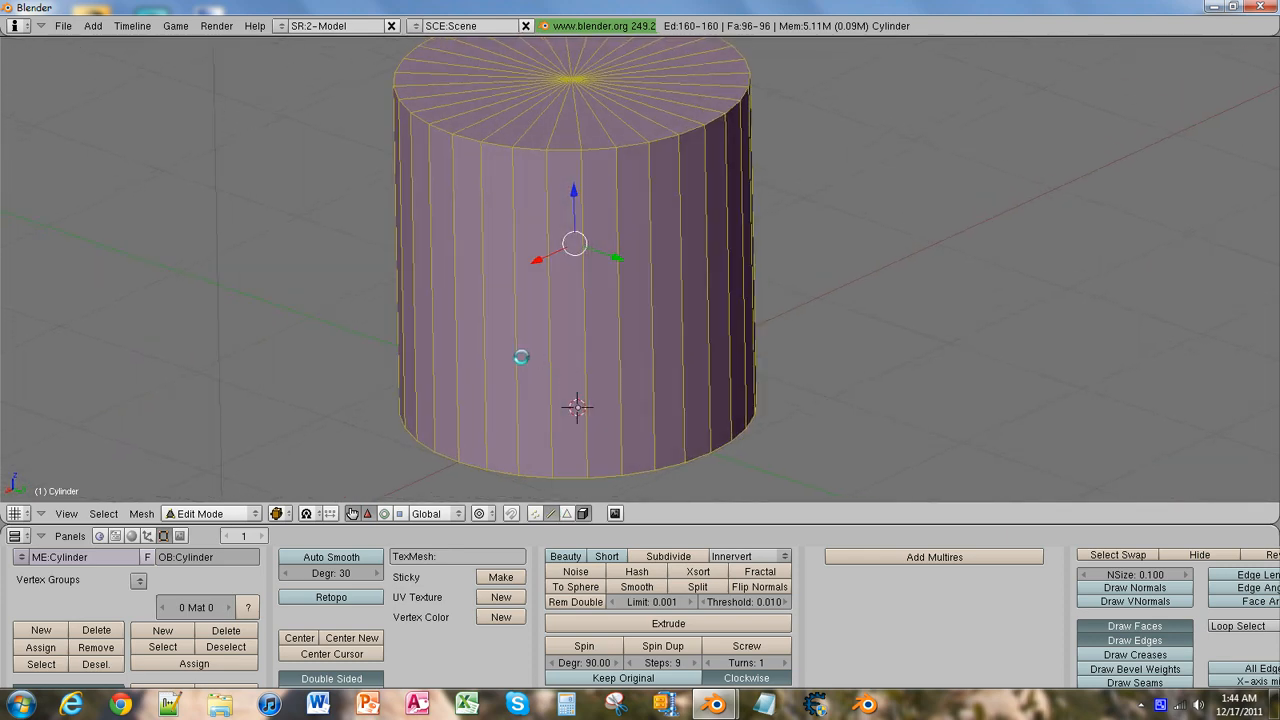
Select the top rim edge loop and mark it as a UV seam.
{"action": "right_click", "coordinate": [549, 360]}
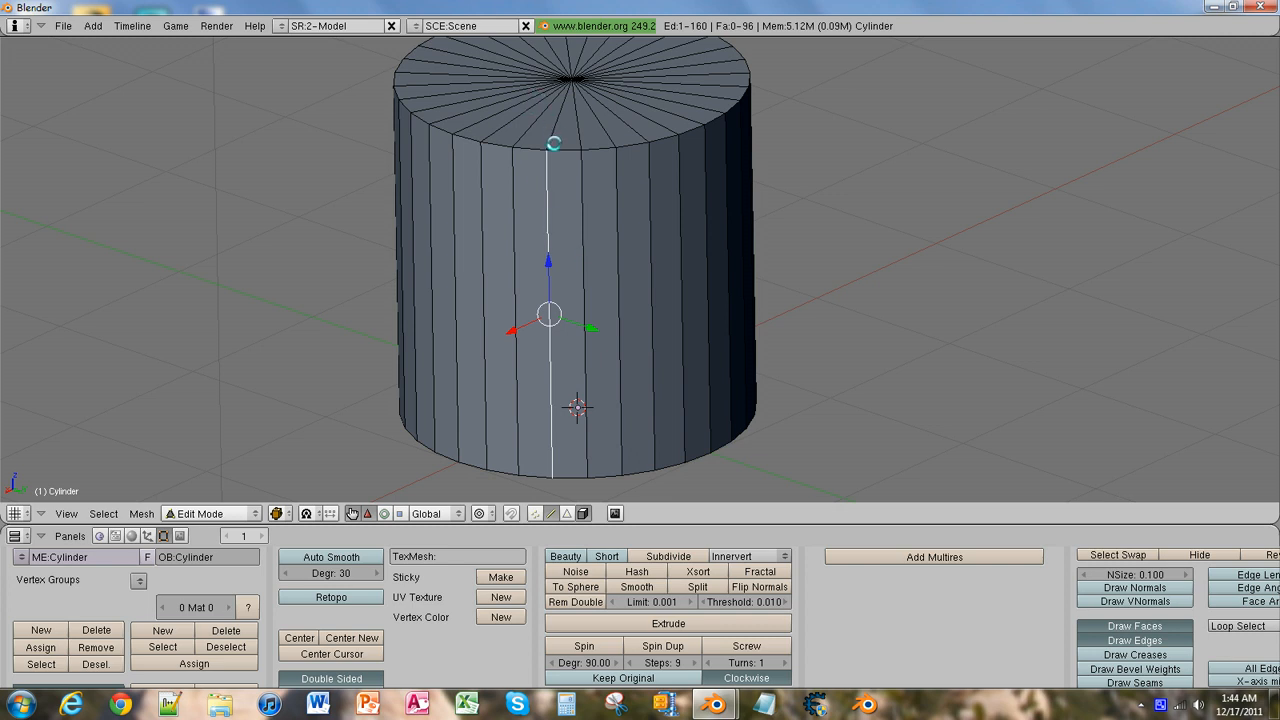
{"action": "left_click", "coordinate": [556, 151]}
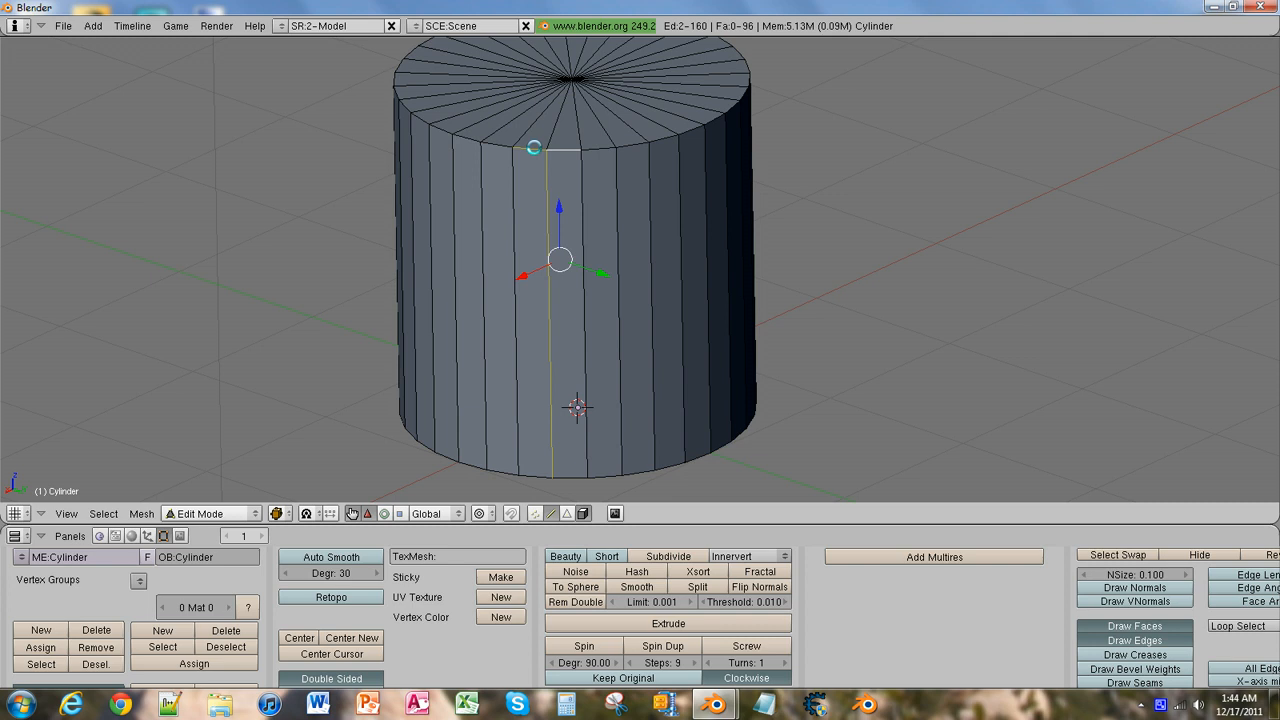
{"action": "left_click", "coordinate": [534, 148], "text": "shift"}
{"action": "right_click", "coordinate": [534, 148]}
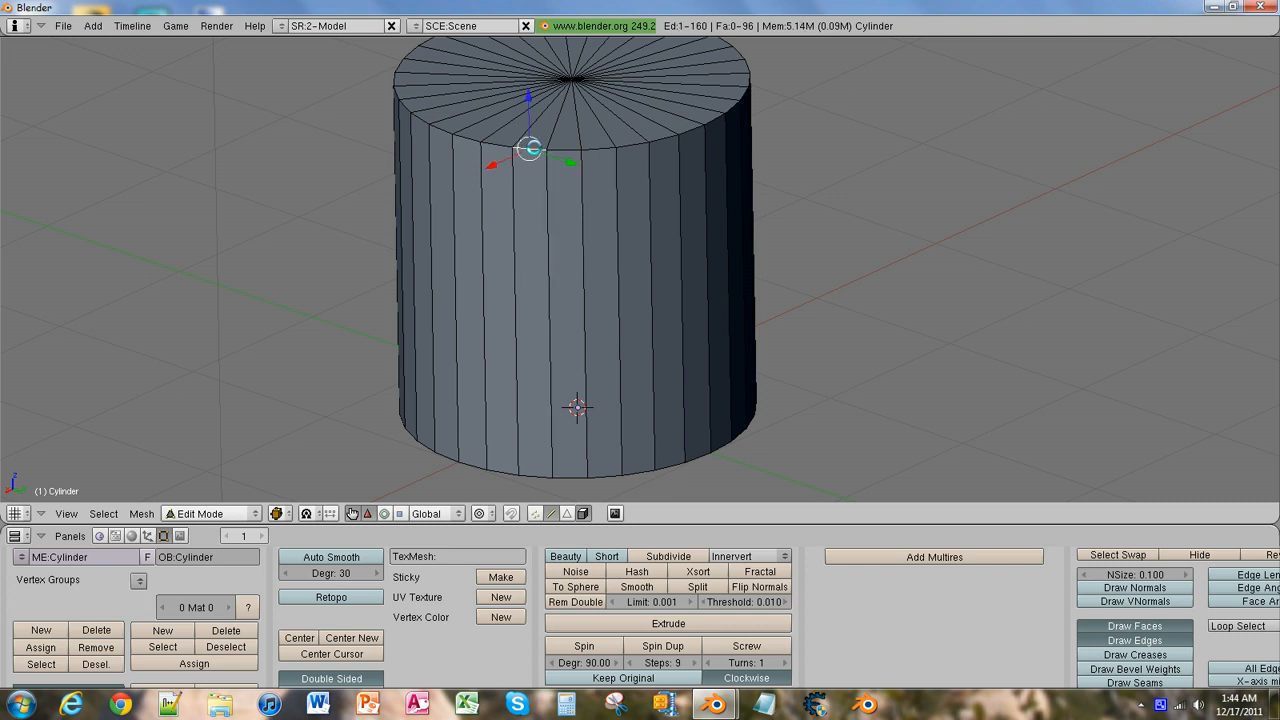
{"action": "right_click", "coordinate": [533, 148], "text": "alt"}
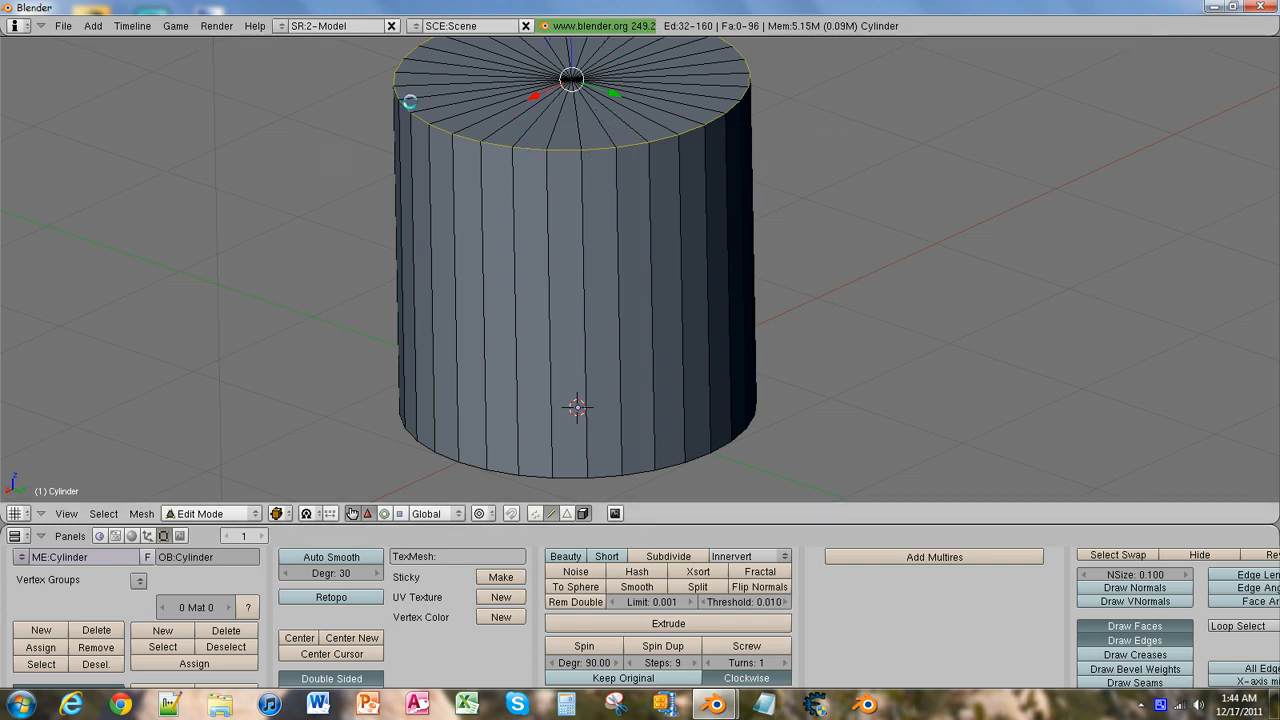
{"action": "key", "text": "ctrl+e"}
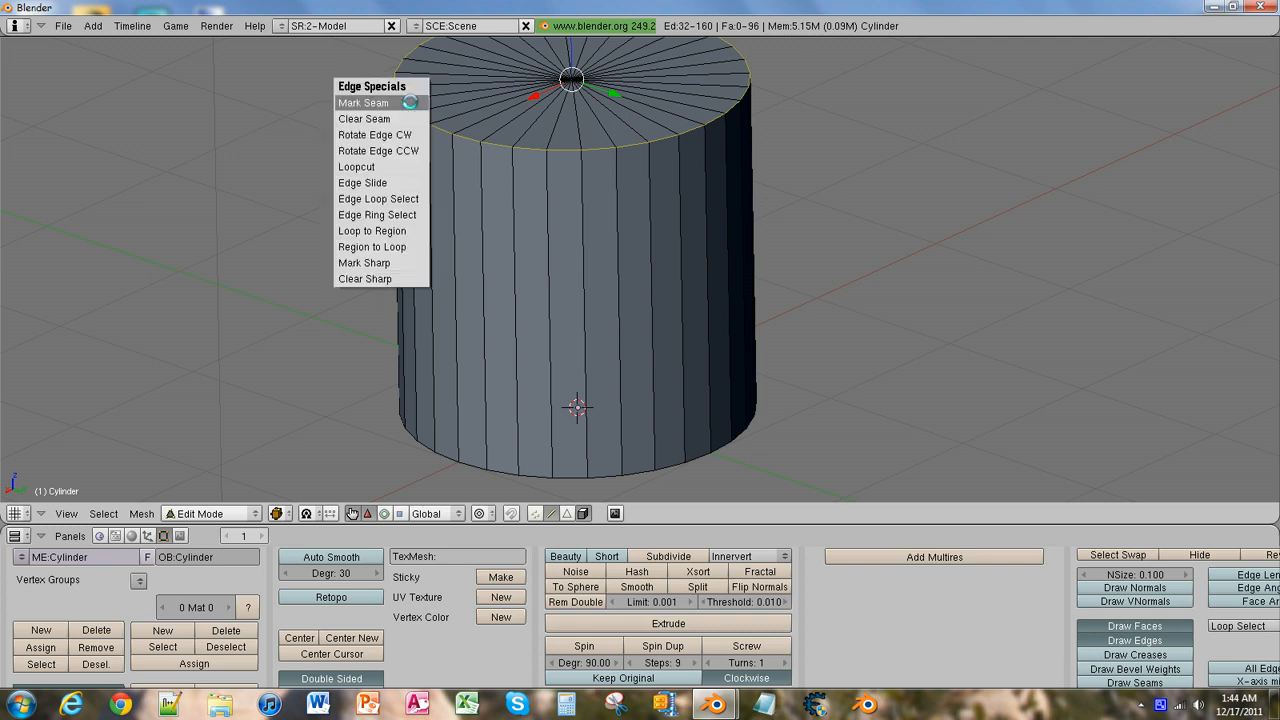
{"action": "left_click", "coordinate": [410, 103]}
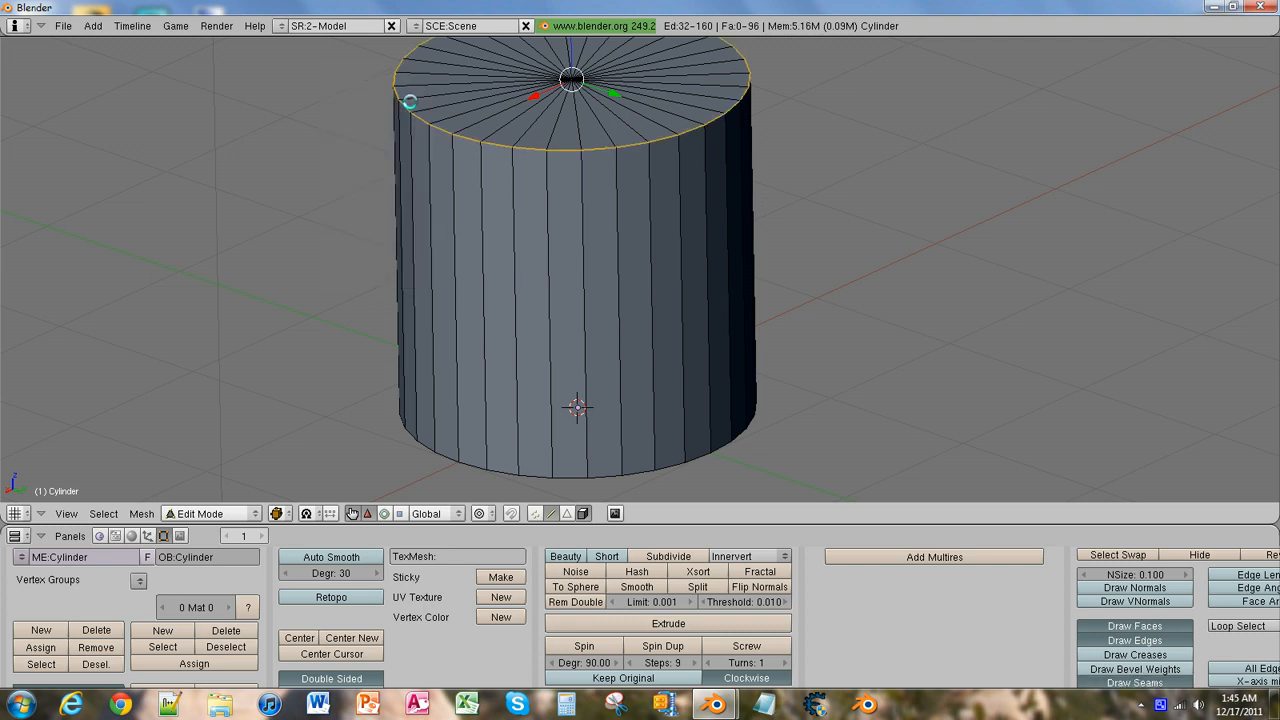
Mark one vertical side edge and the bottom rim loop as seams too.
{"action": "right_click", "coordinate": [541, 181]}
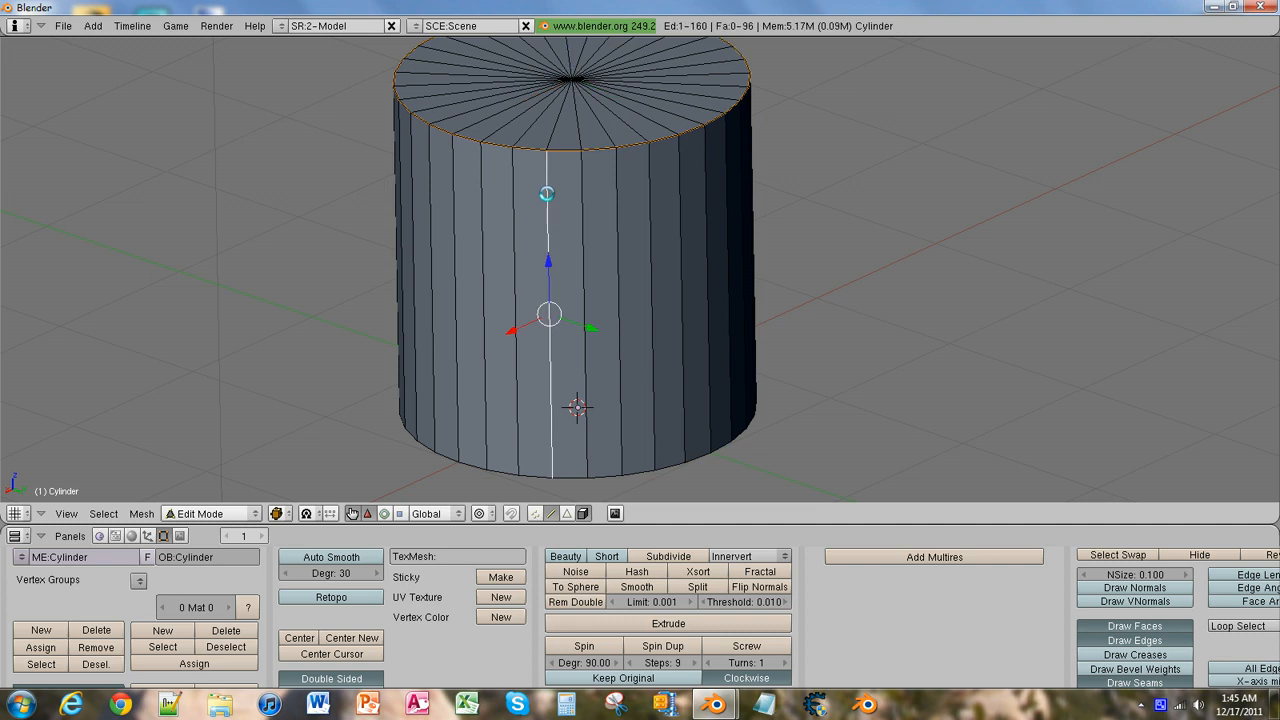
{"action": "key", "text": "ctrl+e"}
{"action": "left_click", "coordinate": [546, 195]}
{"action": "middle_click_drag", "start_coordinate": [590, 390], "coordinate": [612, 308], "text": "shift"}
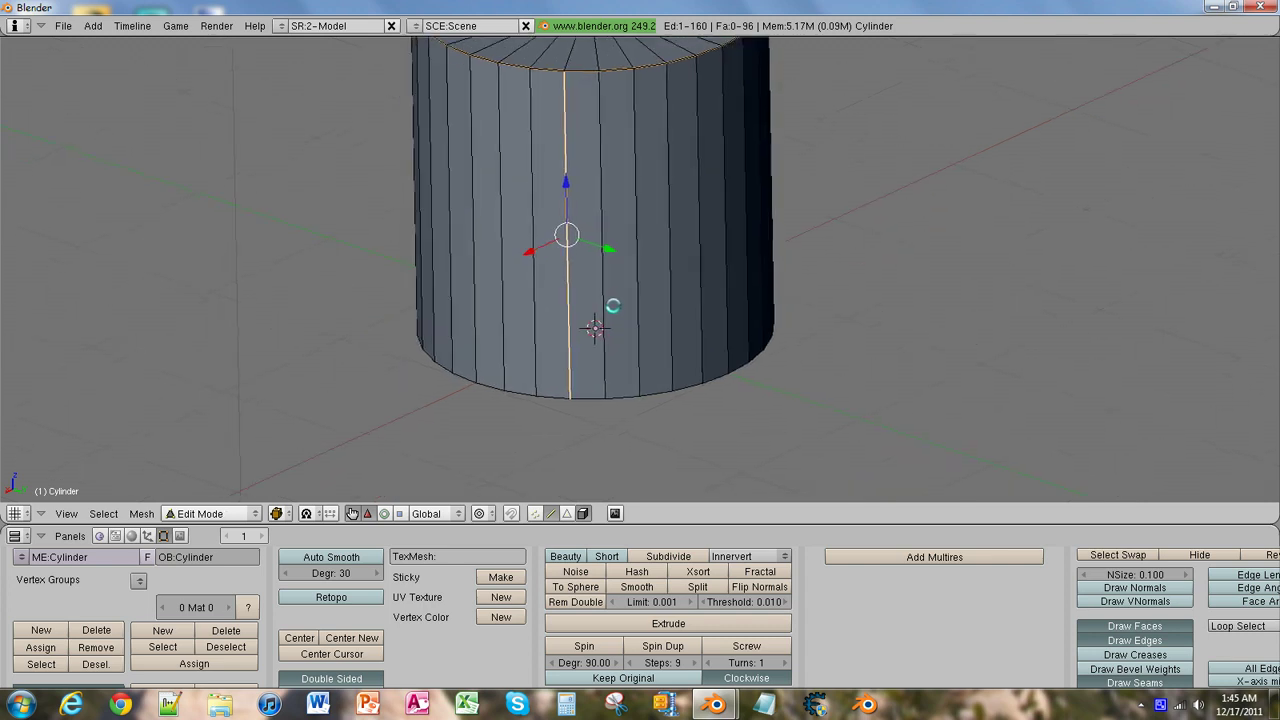
{"action": "left_click", "coordinate": [586, 395], "text": "alt"}
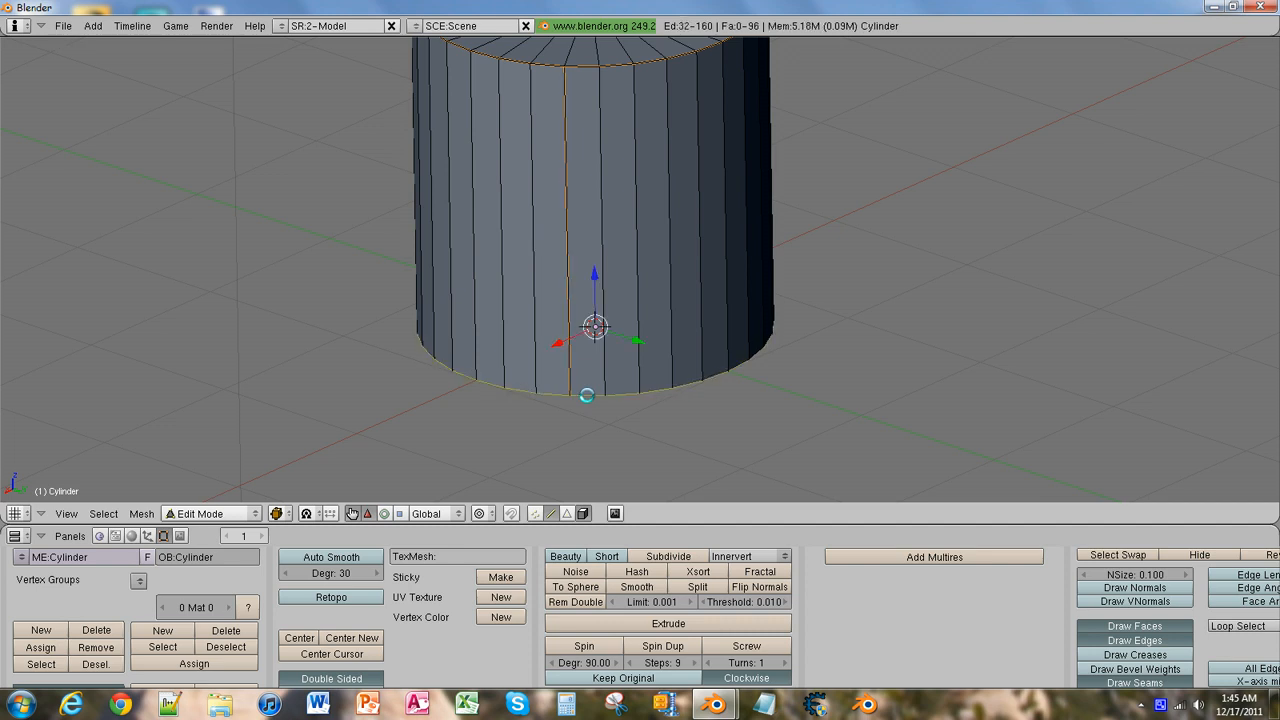
{"action": "key", "text": "ctrl+e"}
{"action": "left_click", "coordinate": [586, 395]}
Split the 3D view and turn the right half into a UV/Image Editor.
{"action": "right_click", "coordinate": [904, 525]}
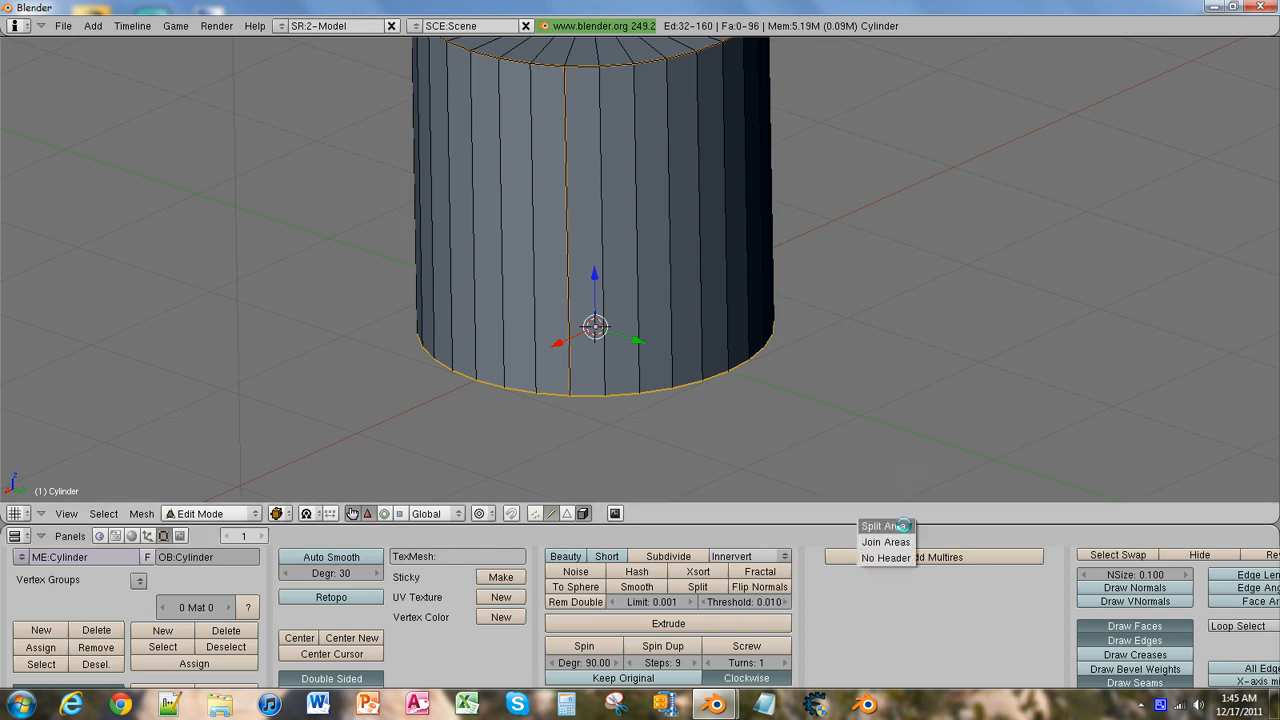
{"action": "left_click", "coordinate": [904, 530]}
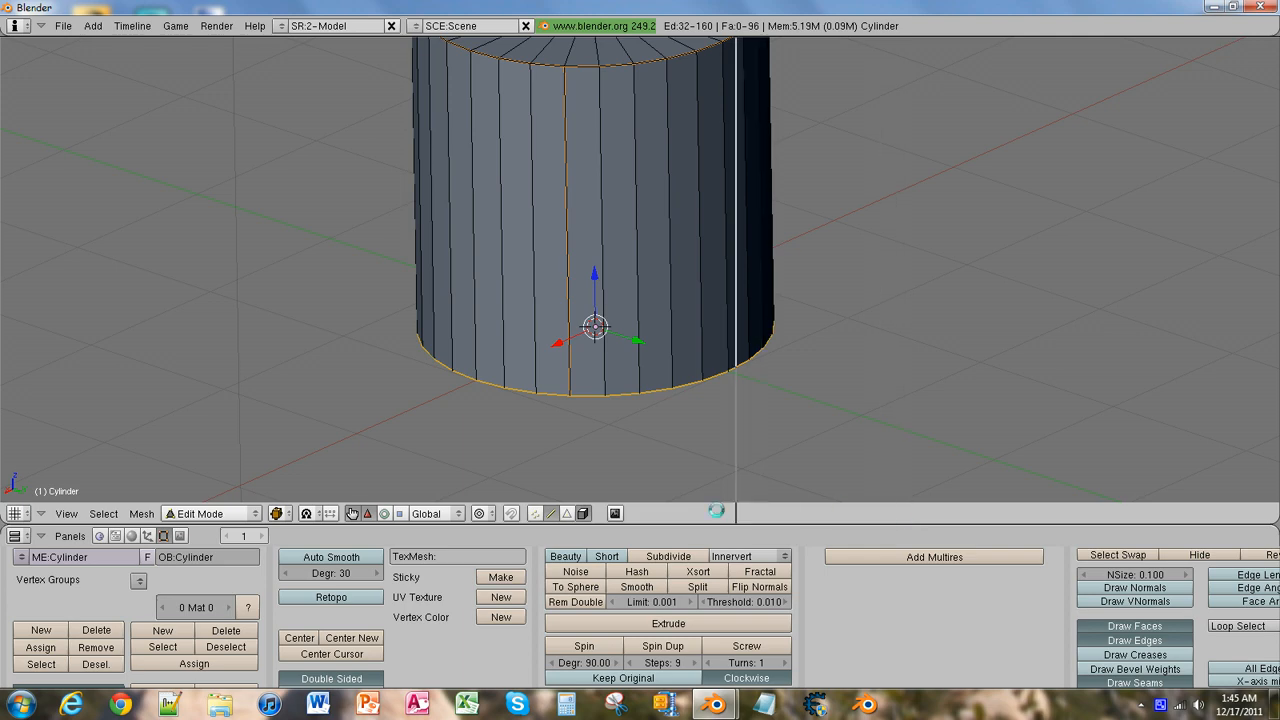
{"action": "left_click", "coordinate": [659, 512]}
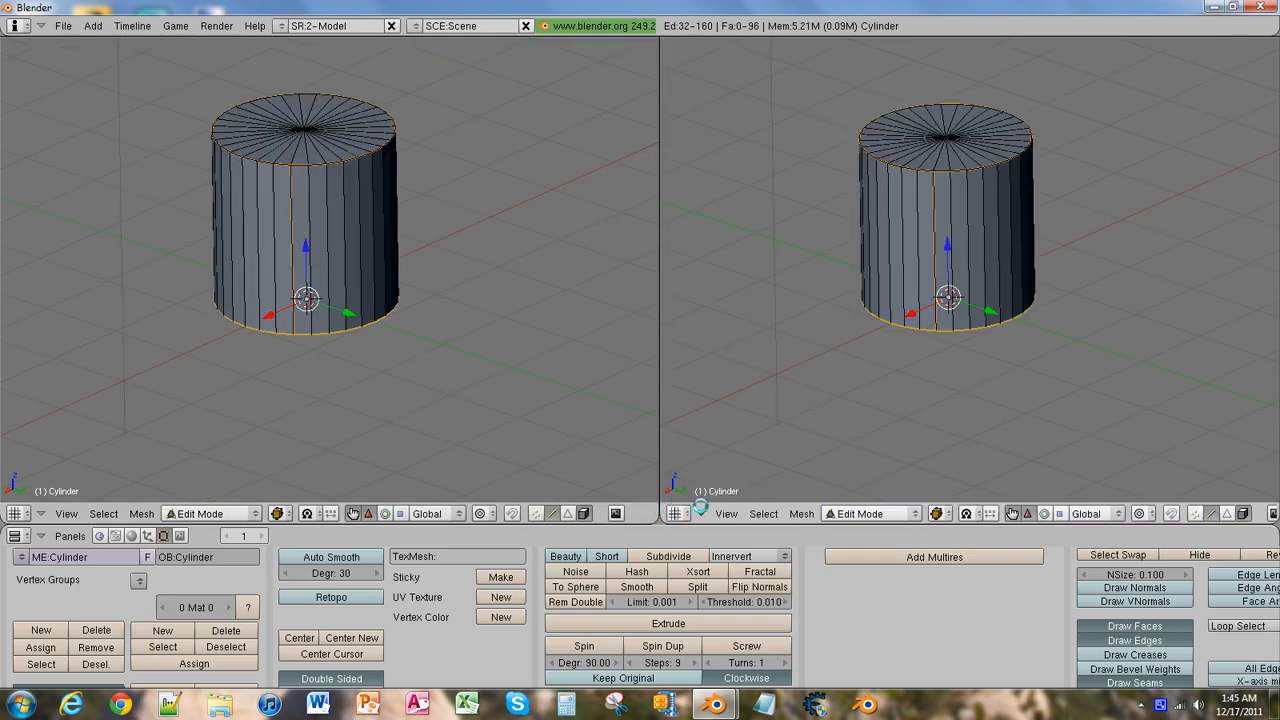
{"action": "left_click", "coordinate": [678, 513]}
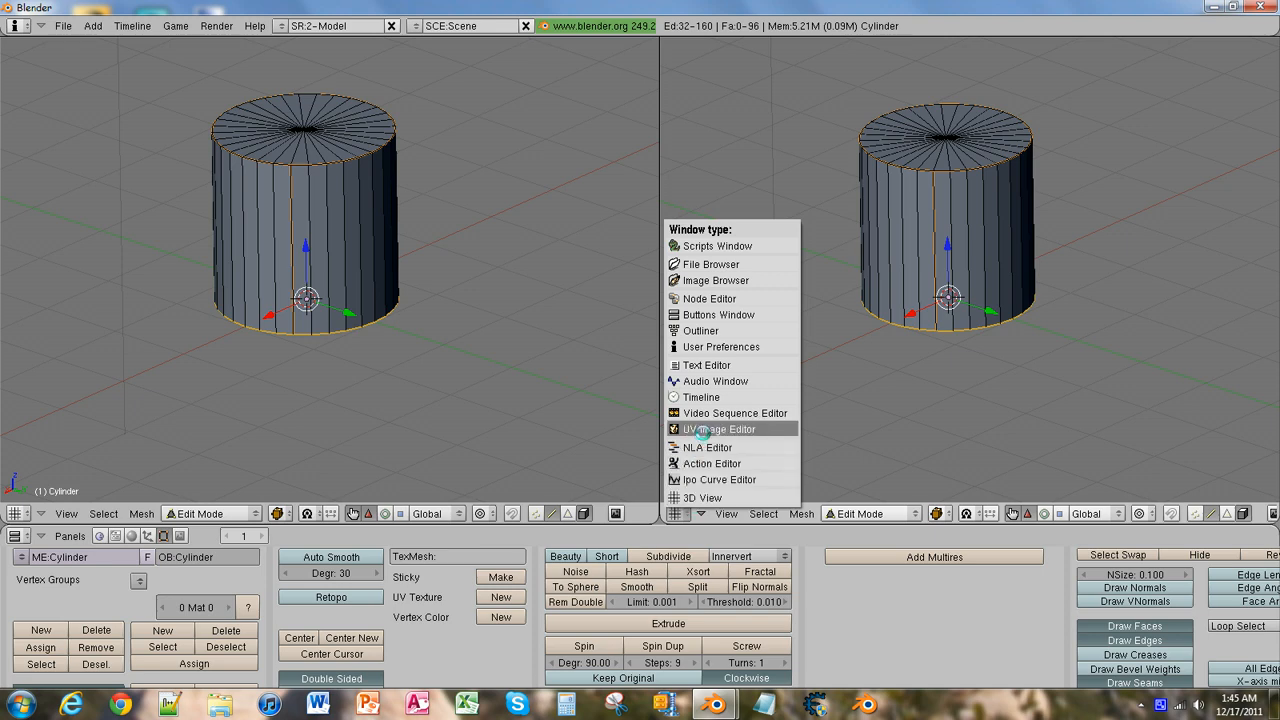
{"action": "left_click", "coordinate": [703, 430]}
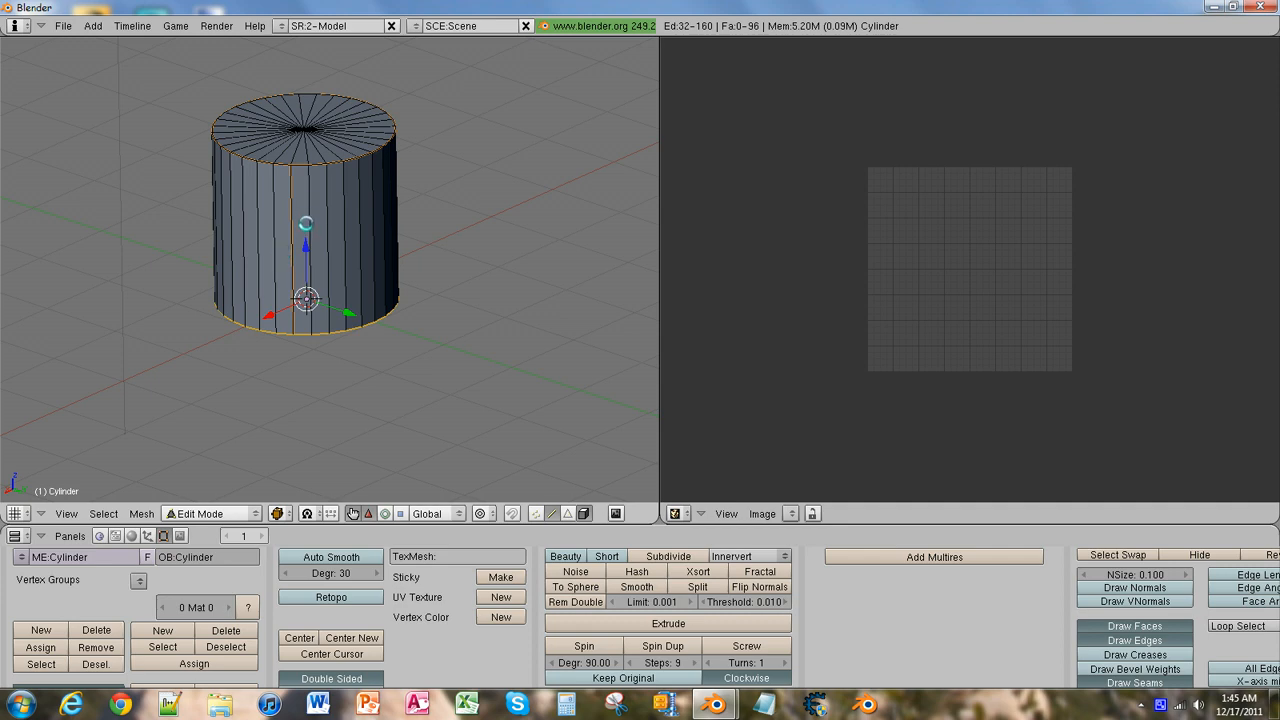
Select the whole mesh and unwrap it into two cap circles and a side strip.
{"action": "key", "text": "a"}
{"action": "key", "text": "a"}
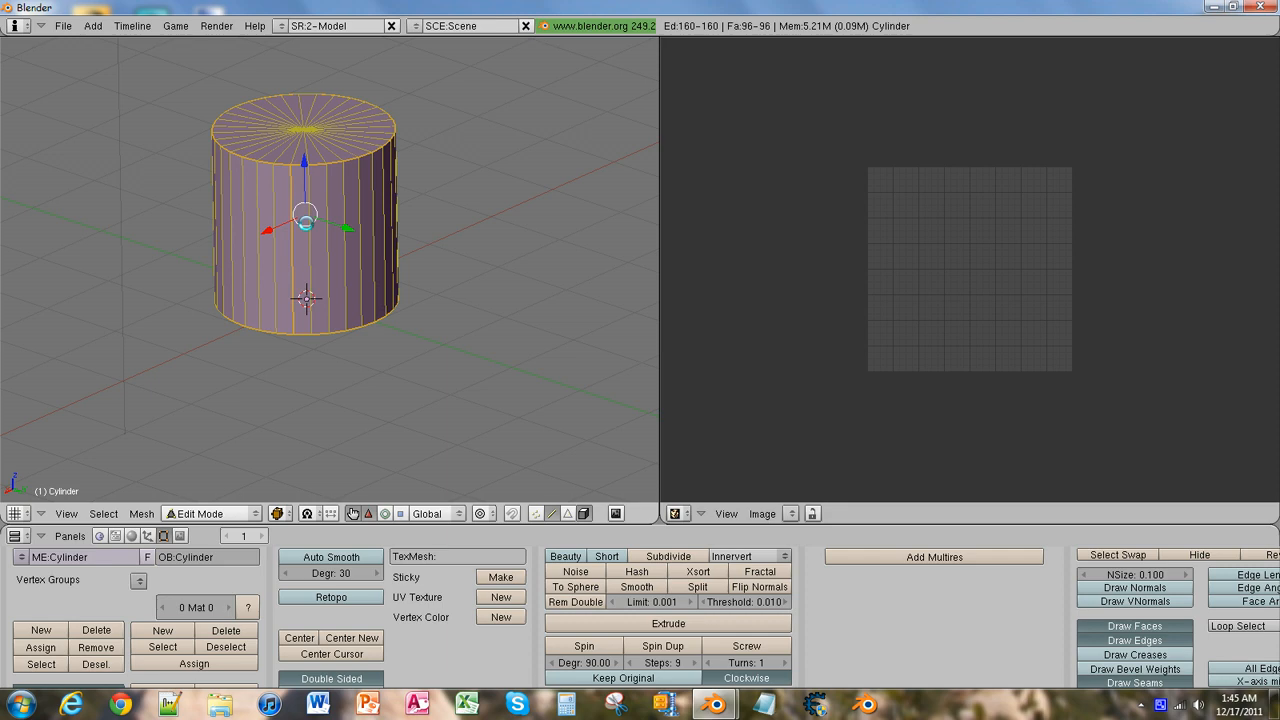
{"action": "key", "text": "u"}
{"action": "left_click", "coordinate": [307, 224]}
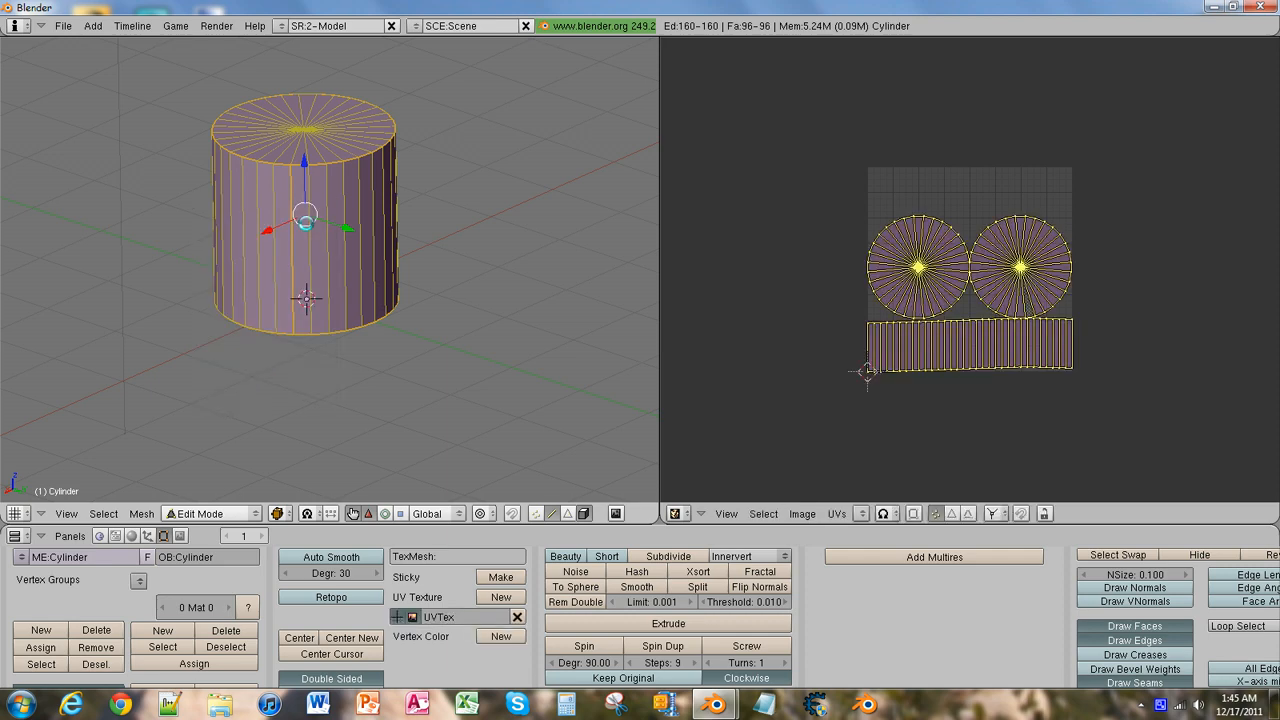
{"action": "scroll", "coordinate": [1175, 318], "scroll_direction": "up", "scroll_amount": 2}
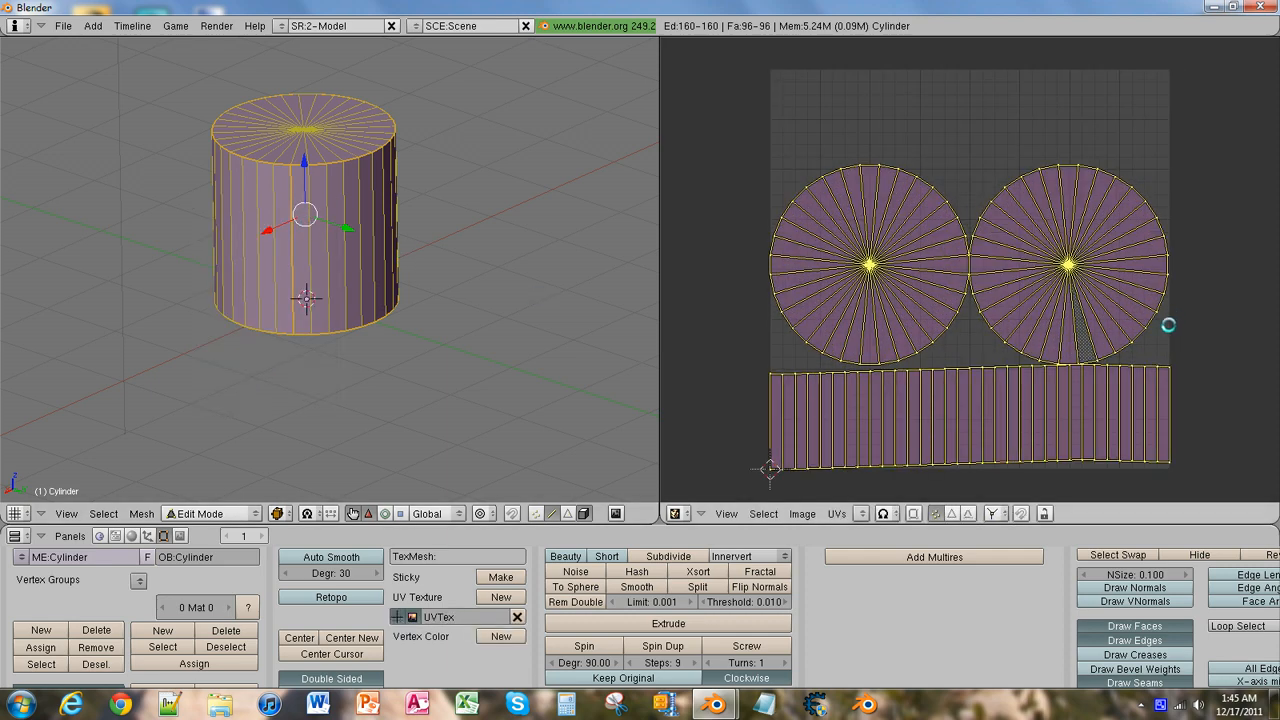
{"action": "scroll", "coordinate": [1169, 325], "scroll_direction": "up", "scroll_amount": 2}
{"action": "scroll", "coordinate": [1150, 350], "scroll_direction": "down", "scroll_amount": 2}
{"action": "scroll", "coordinate": [1136, 376], "scroll_direction": "down", "scroll_amount": 1}
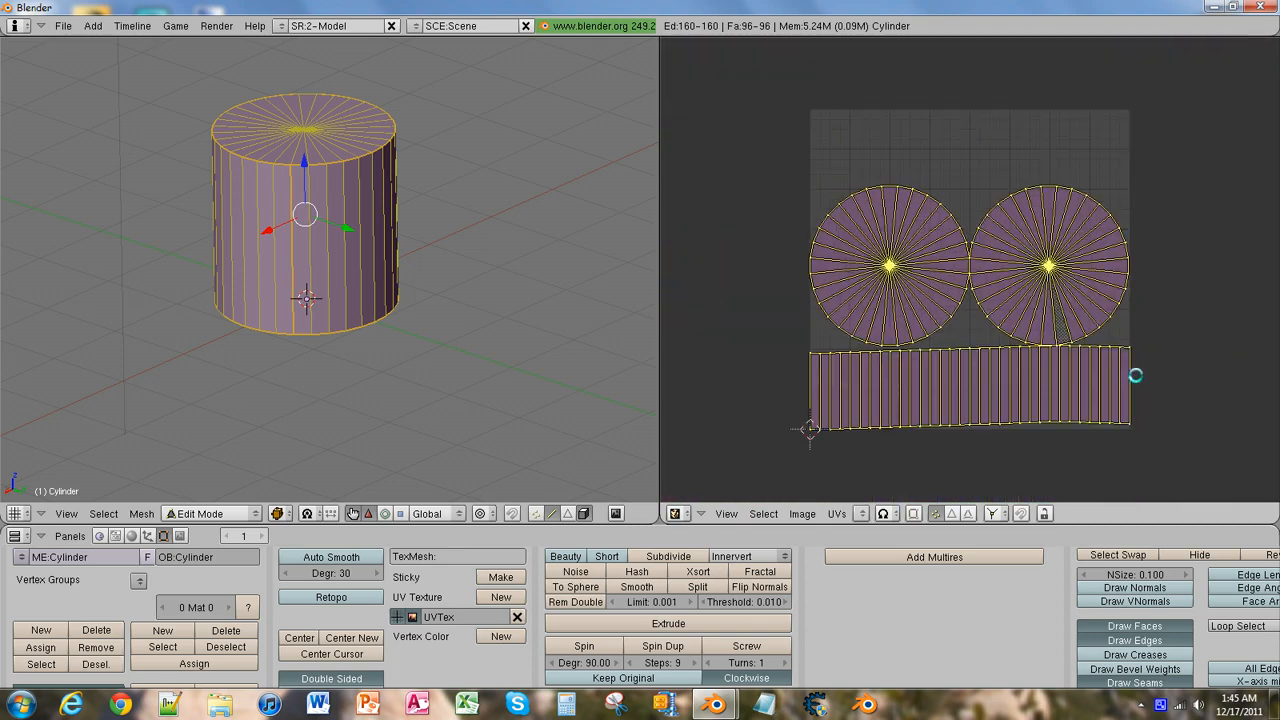
{"action": "scroll", "coordinate": [1136, 376], "scroll_direction": "up", "scroll_amount": 1}
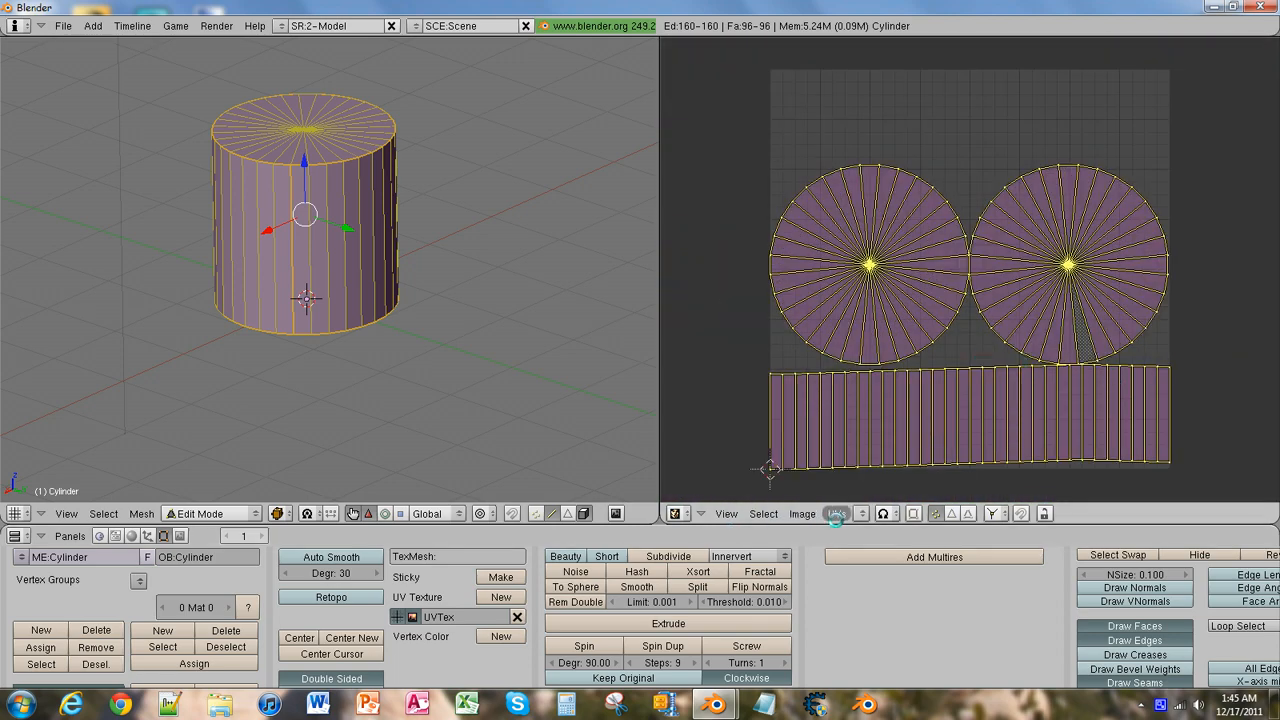
Run UVs > Scripts > Save UV Face Layout at size 1024 and confirm.
{"action": "left_click", "coordinate": [838, 514]}
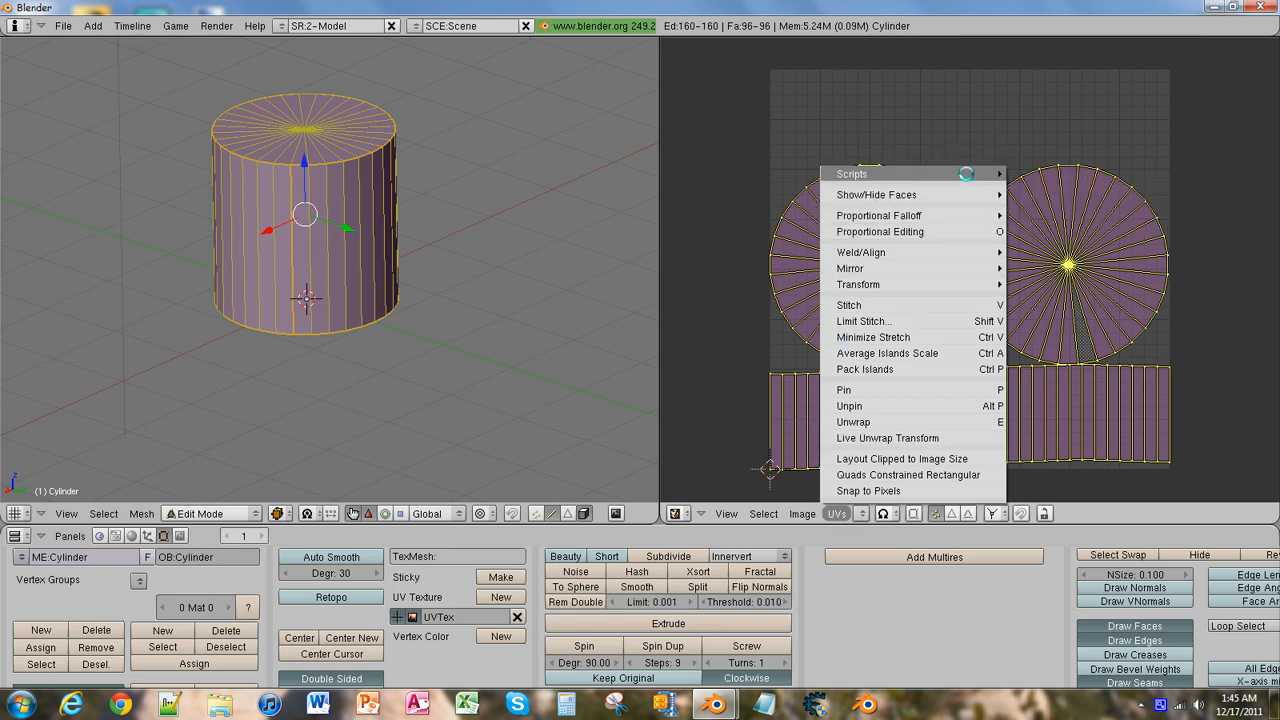
{"action": "mouse_move", "coordinate": [900, 174]}
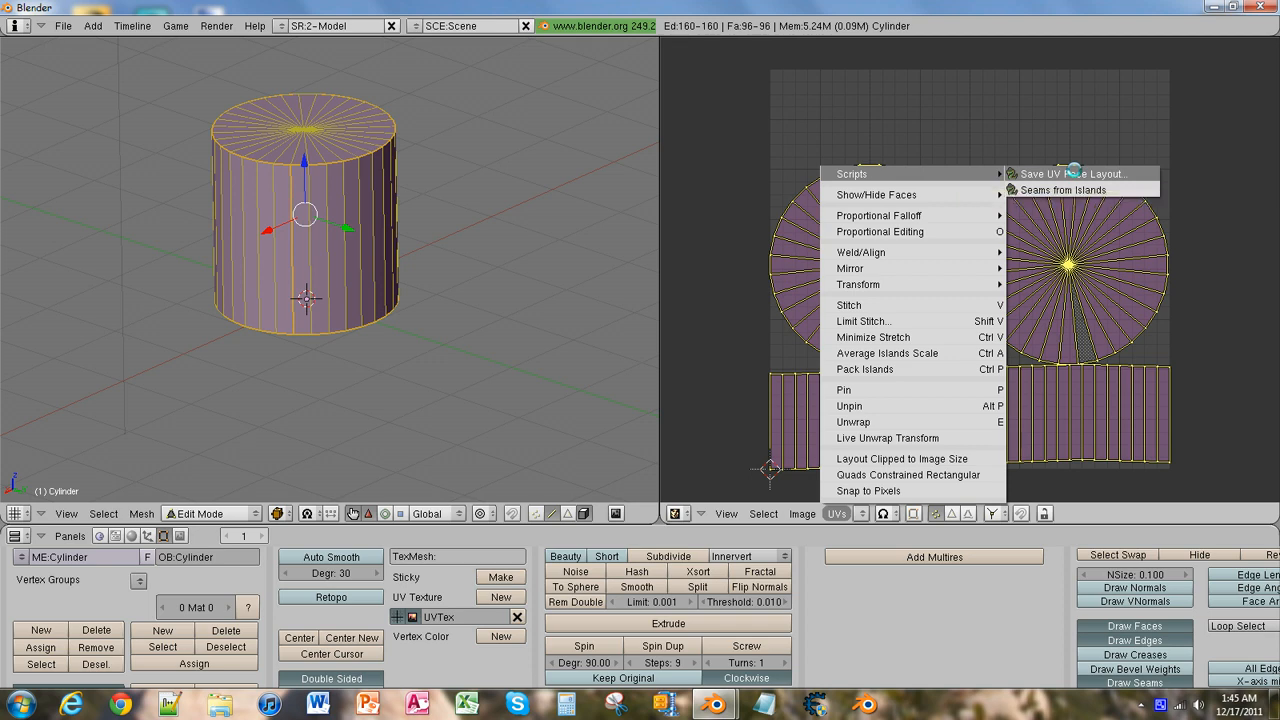
{"action": "left_click", "coordinate": [1072, 173]}
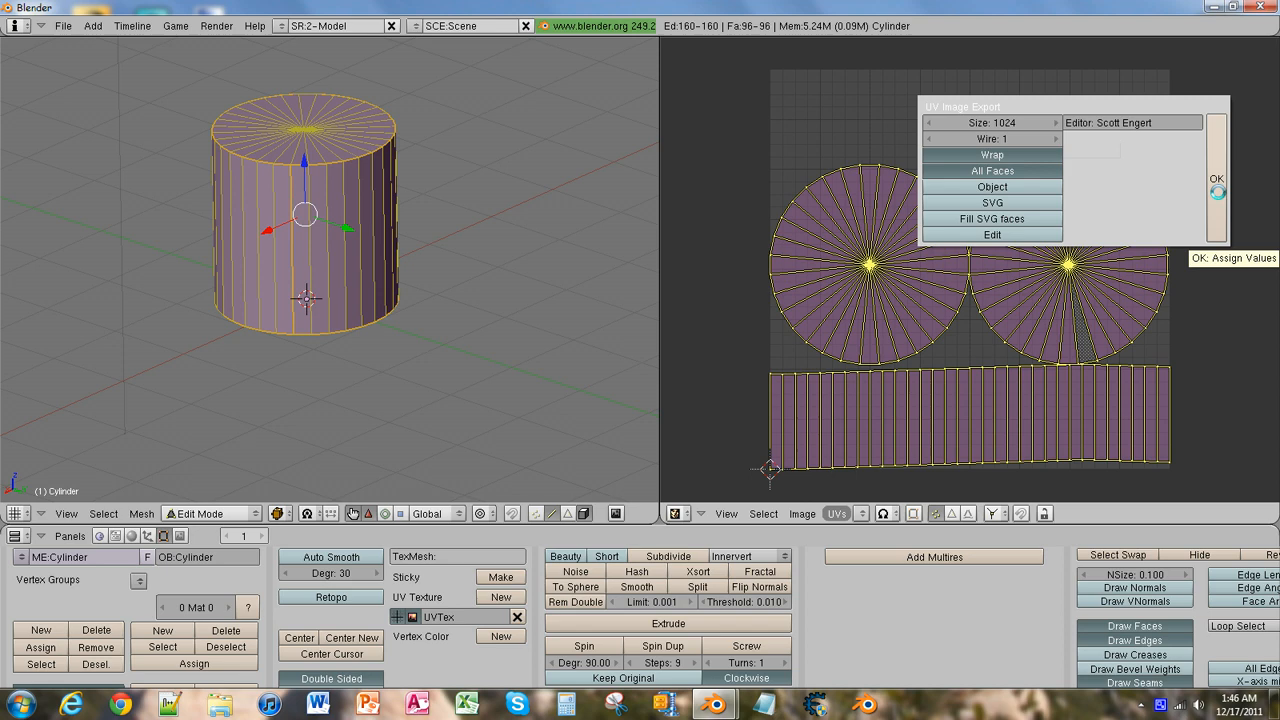
{"action": "left_click", "coordinate": [1217, 180]}
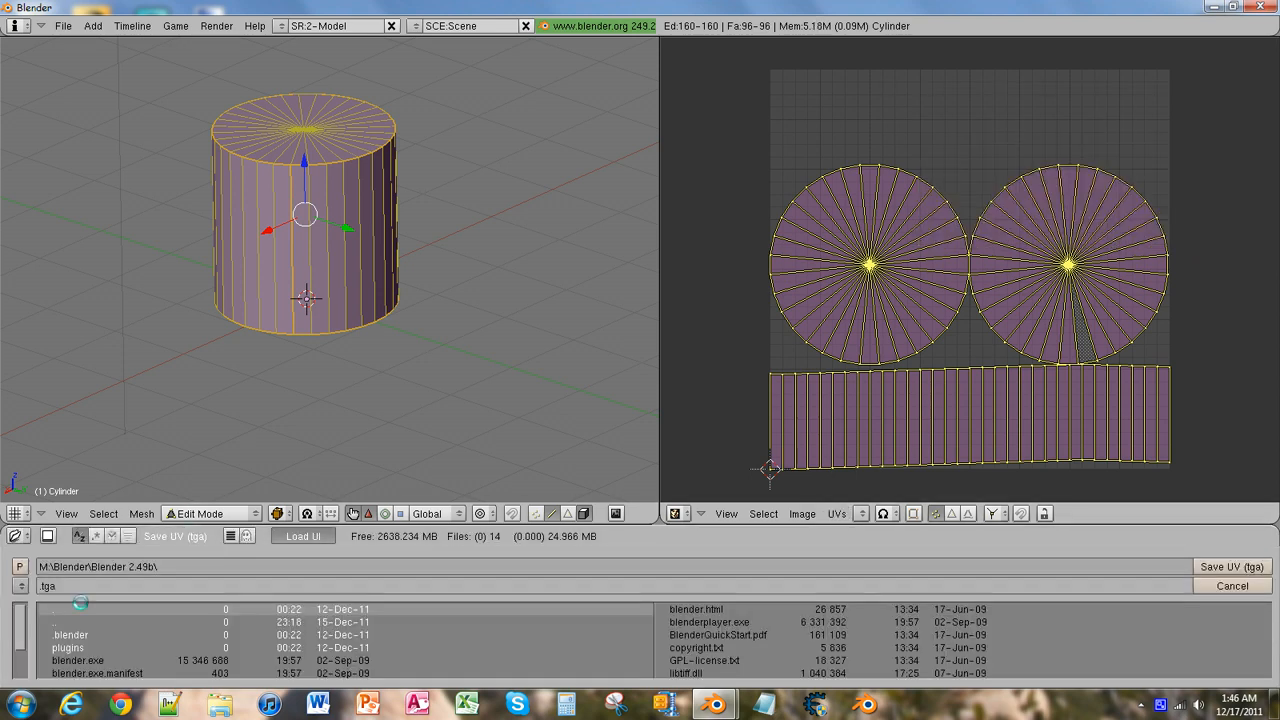
Save the UV layout as cylinder.tga on the Desktop.
{"action": "left_click", "coordinate": [19, 584]}
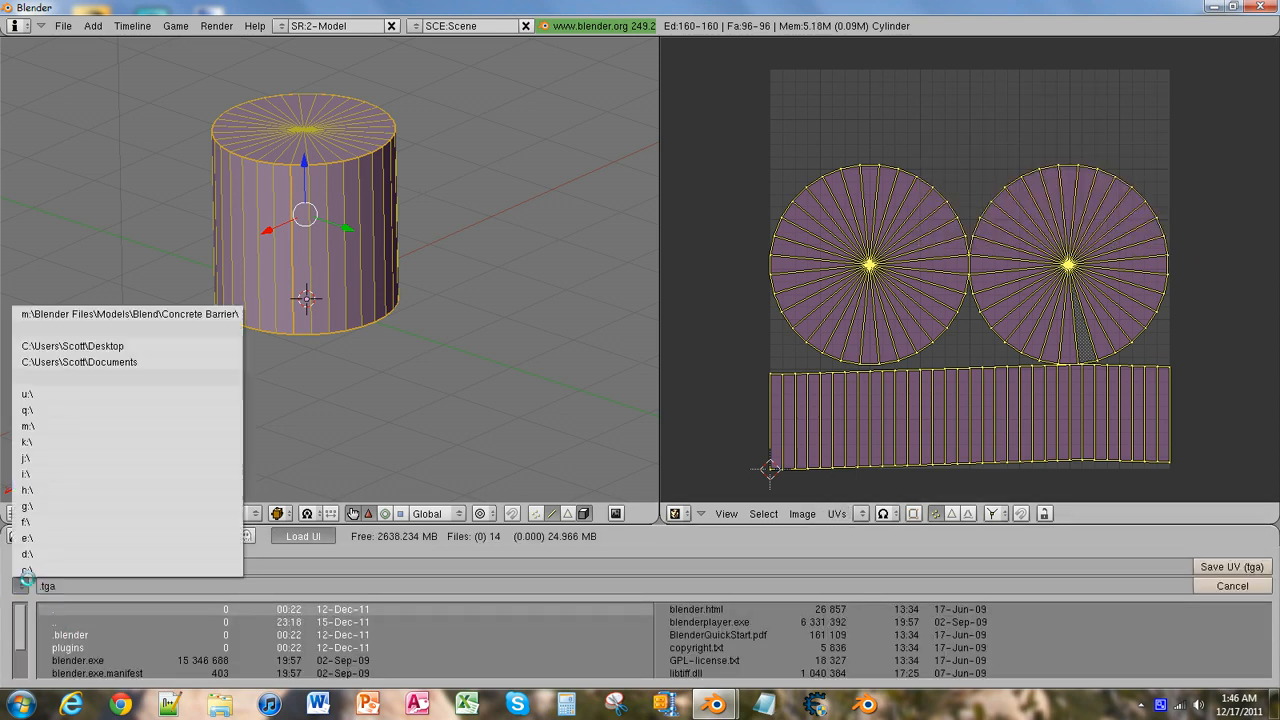
{"action": "left_click", "coordinate": [66, 352]}
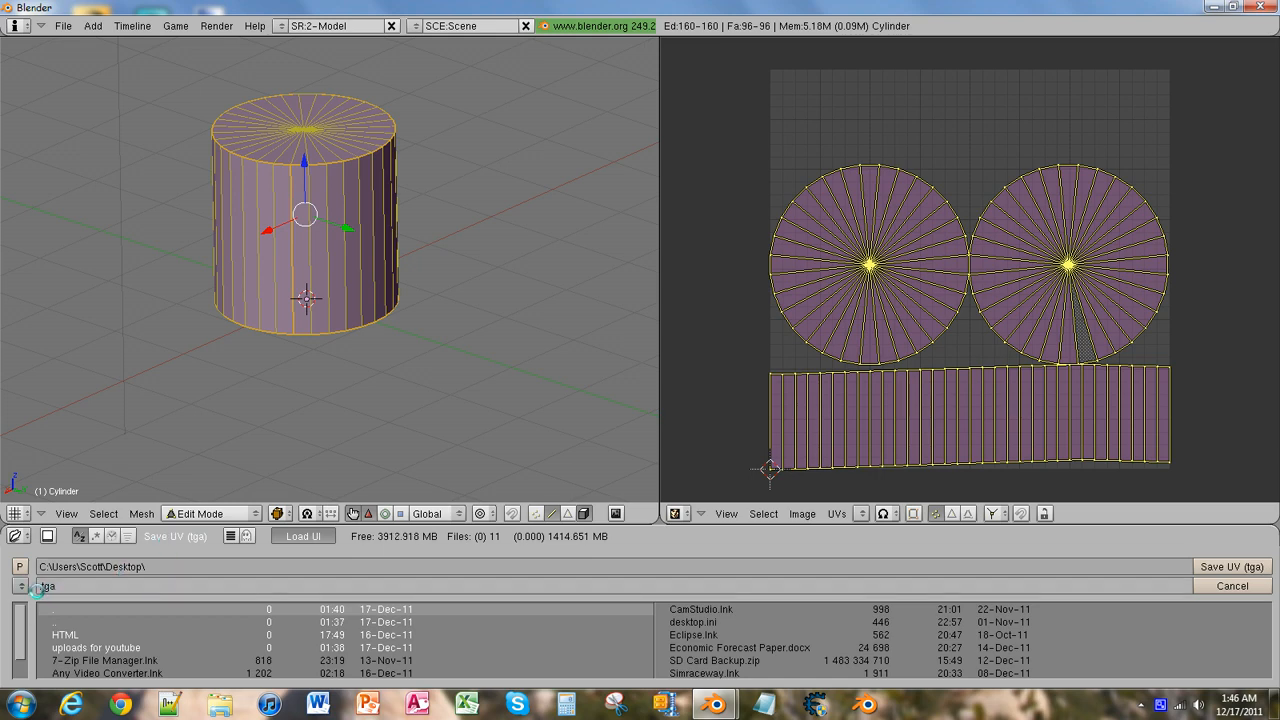
{"action": "left_click", "coordinate": [35, 586]}
{"action": "type", "text": "cylinder"}
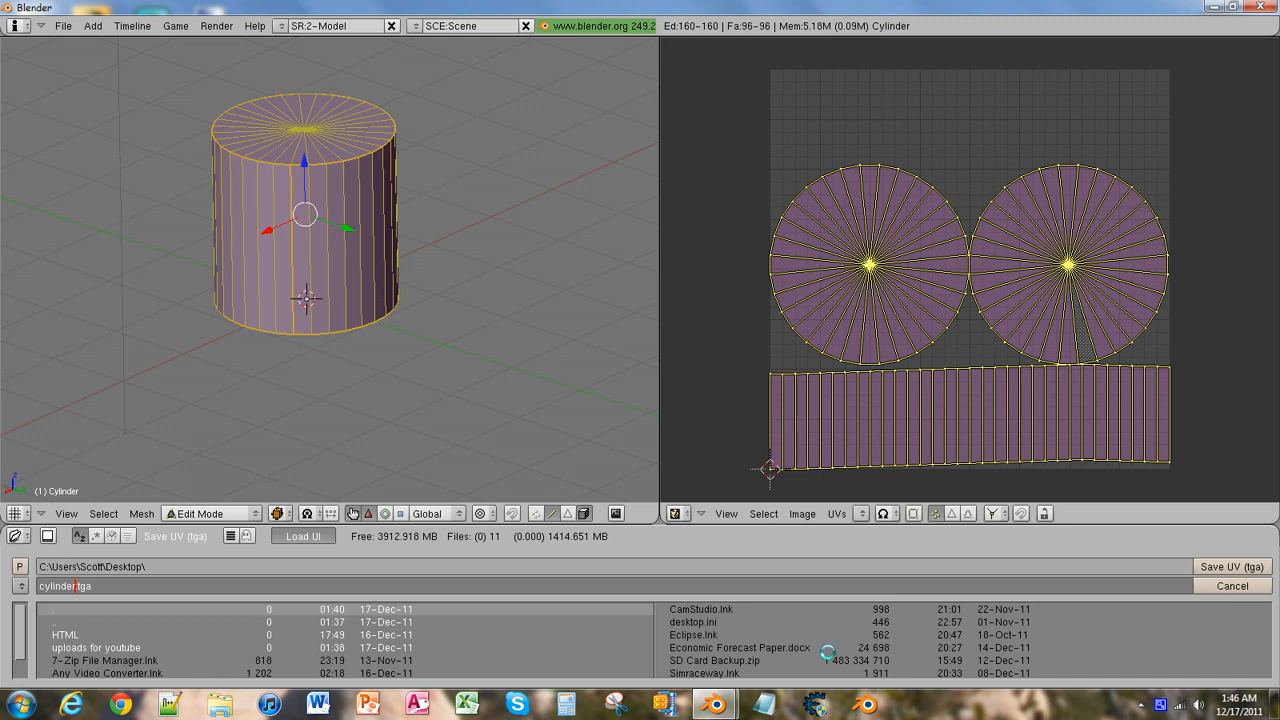
{"action": "key", "text": "Return"}
{"action": "left_click", "coordinate": [1255, 567]}
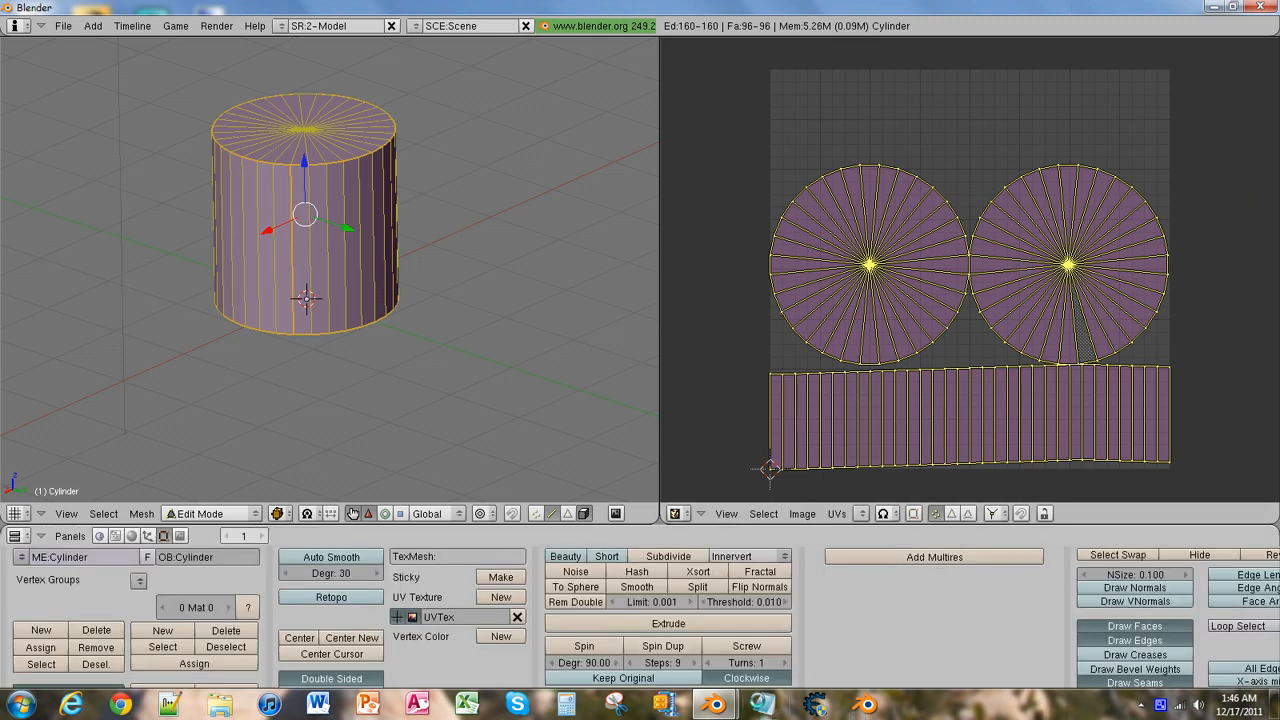
Hide the export console window and minimize Blender to reveal the desktop.
{"action": "left_click", "coordinate": [716, 704]}
{"action": "left_click", "coordinate": [620, 620]}
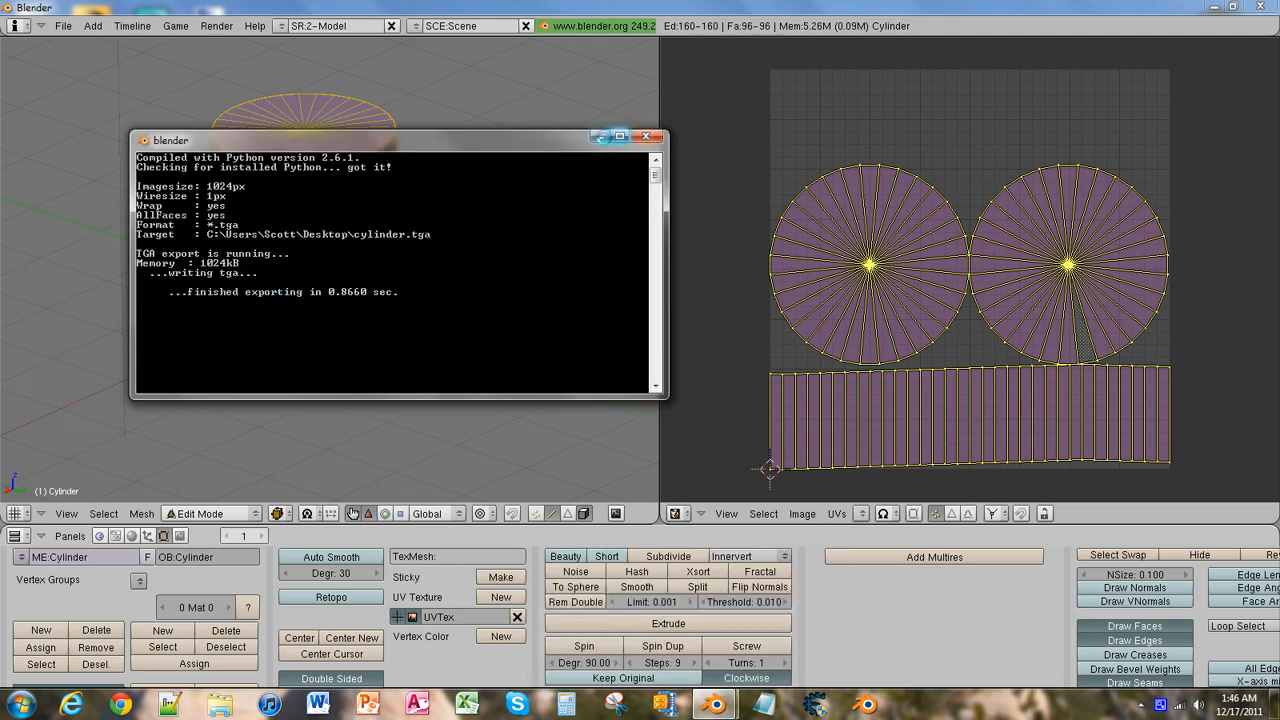
{"action": "left_click", "coordinate": [601, 139]}
{"action": "left_click", "coordinate": [1212, 7]}
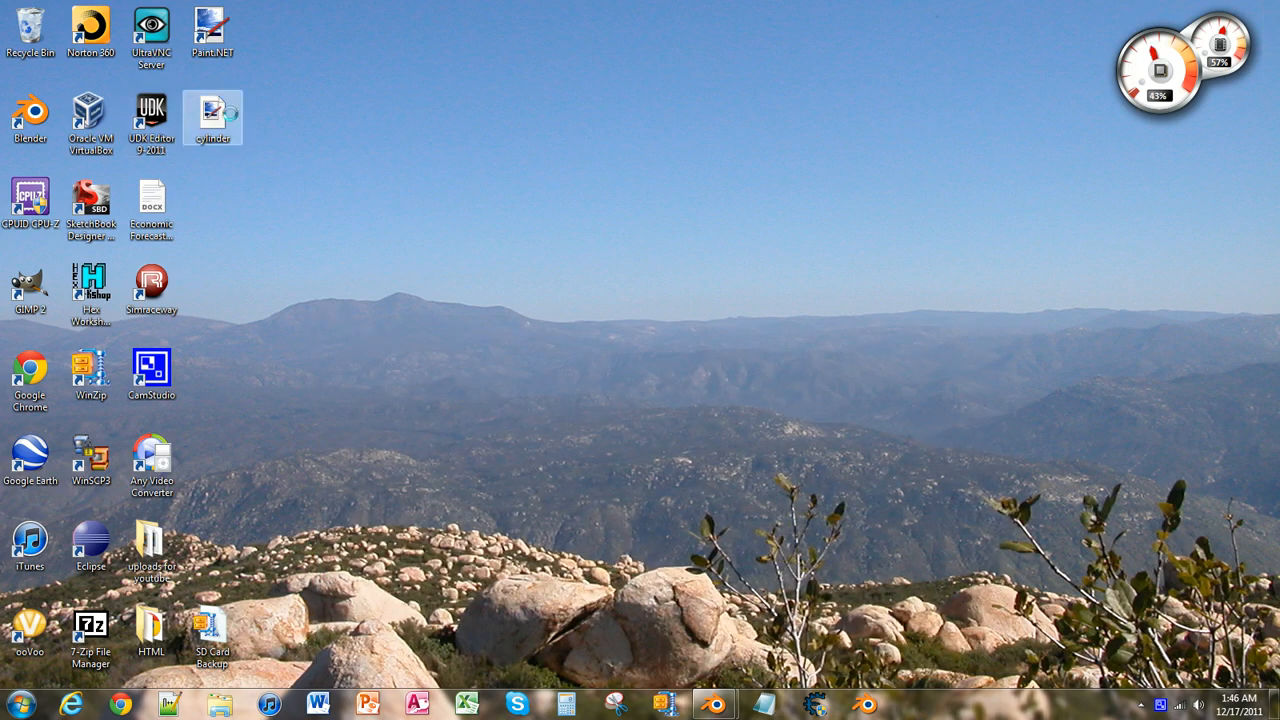
Move the cylinder icon into open desktop space and launch GIMP 2.
{"action": "left_click_drag", "start_coordinate": [230, 113], "coordinate": [898, 480]}
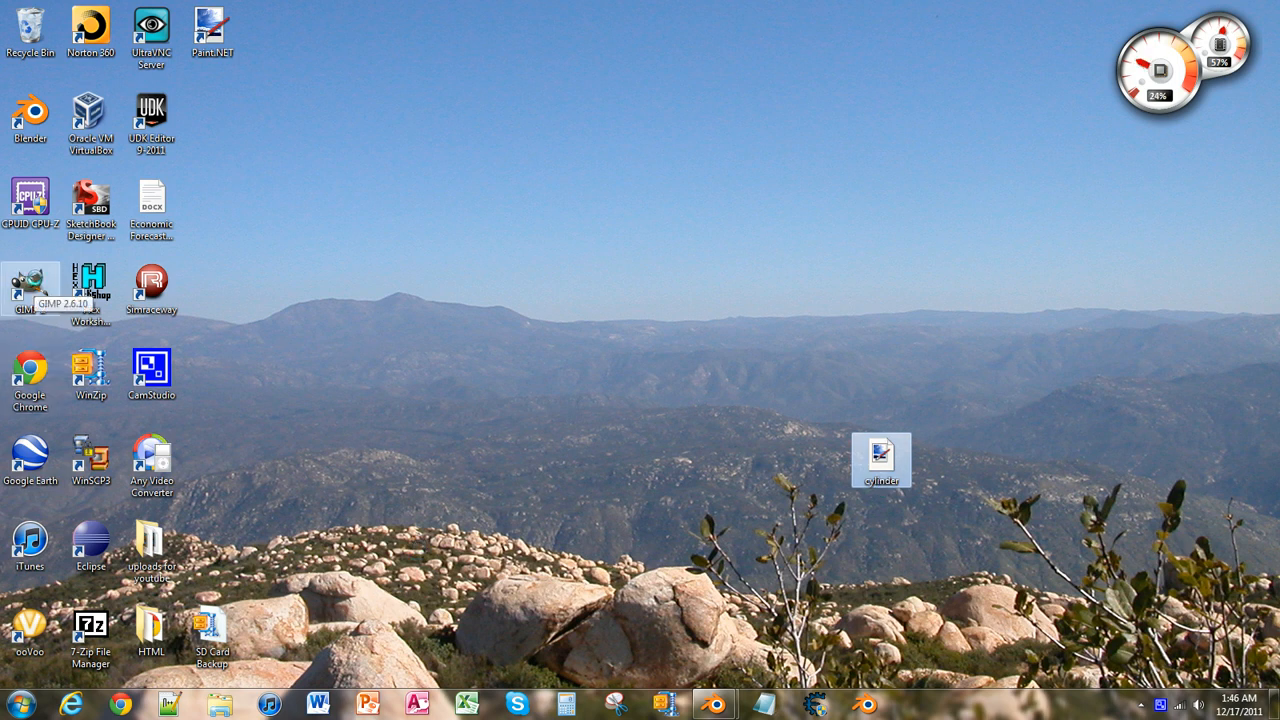
{"action": "left_click", "coordinate": [30, 288]}
{"action": "double_click", "coordinate": [30, 288]}
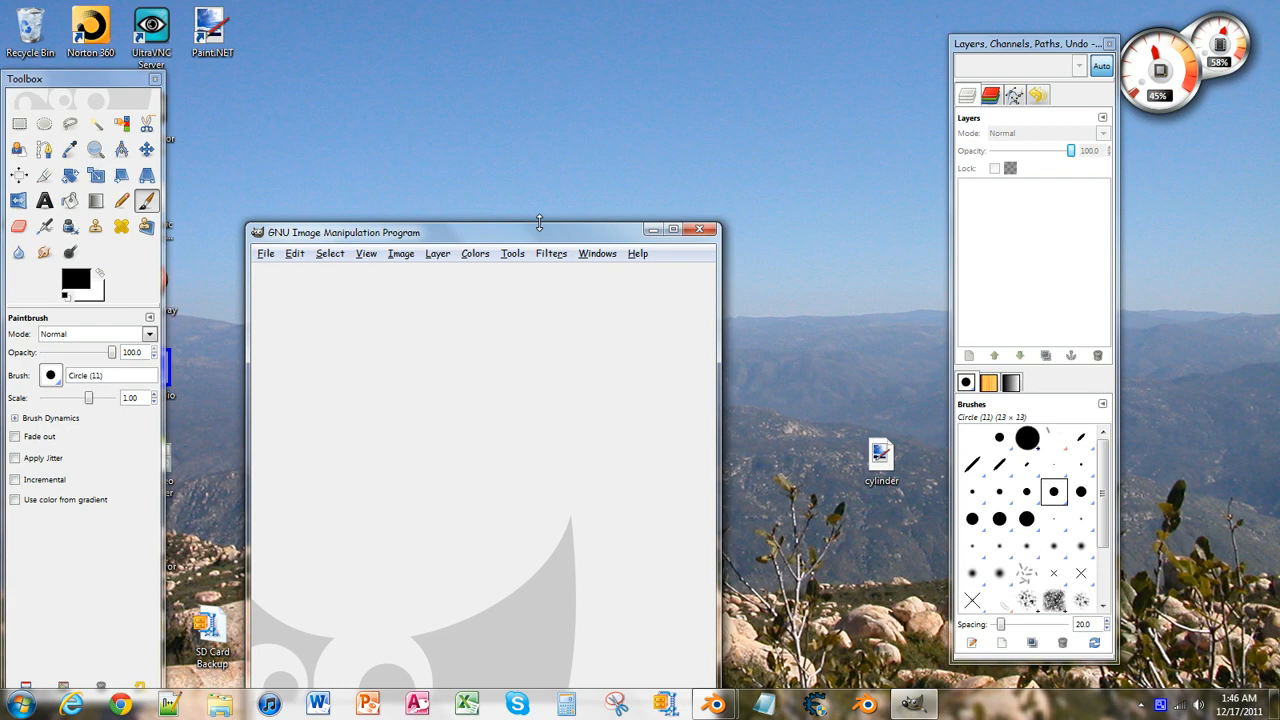
Drop cylinder.tga from the desktop into GIMP to open the UV layout image.
{"action": "left_click_drag", "start_coordinate": [540, 232], "coordinate": [490, 104]}
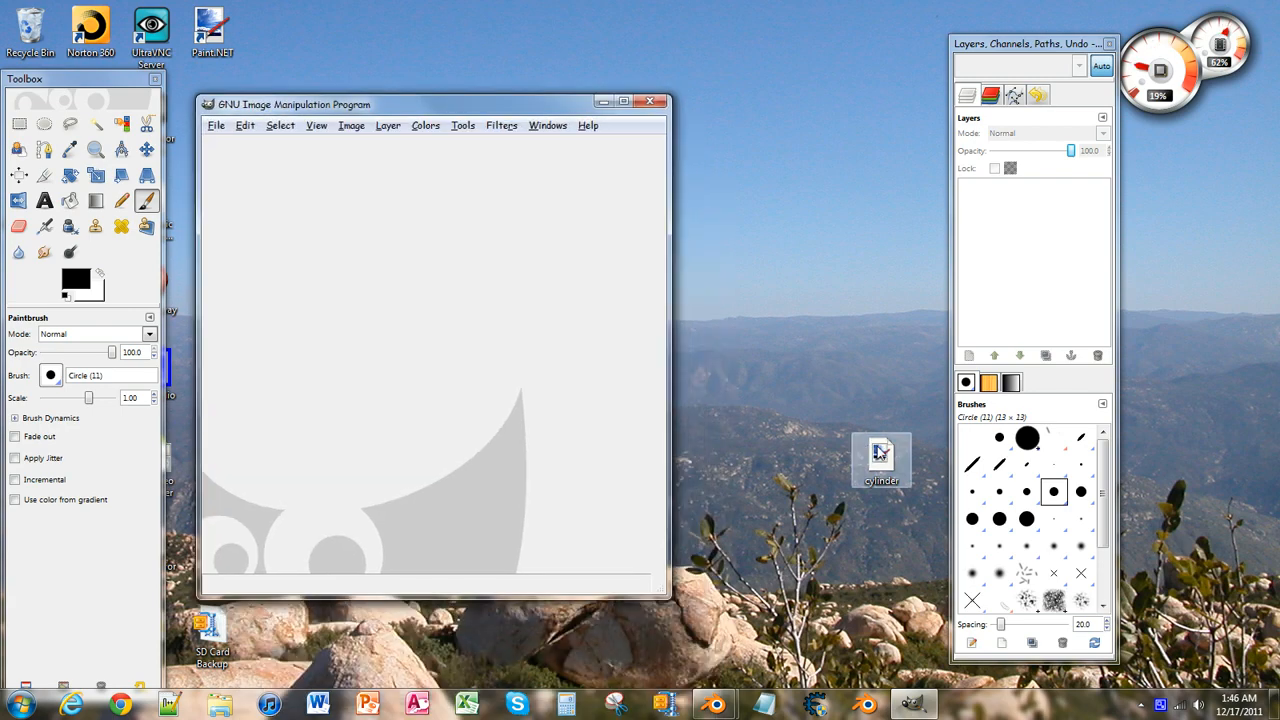
{"action": "left_click_drag", "start_coordinate": [880, 458], "coordinate": [490, 350]}
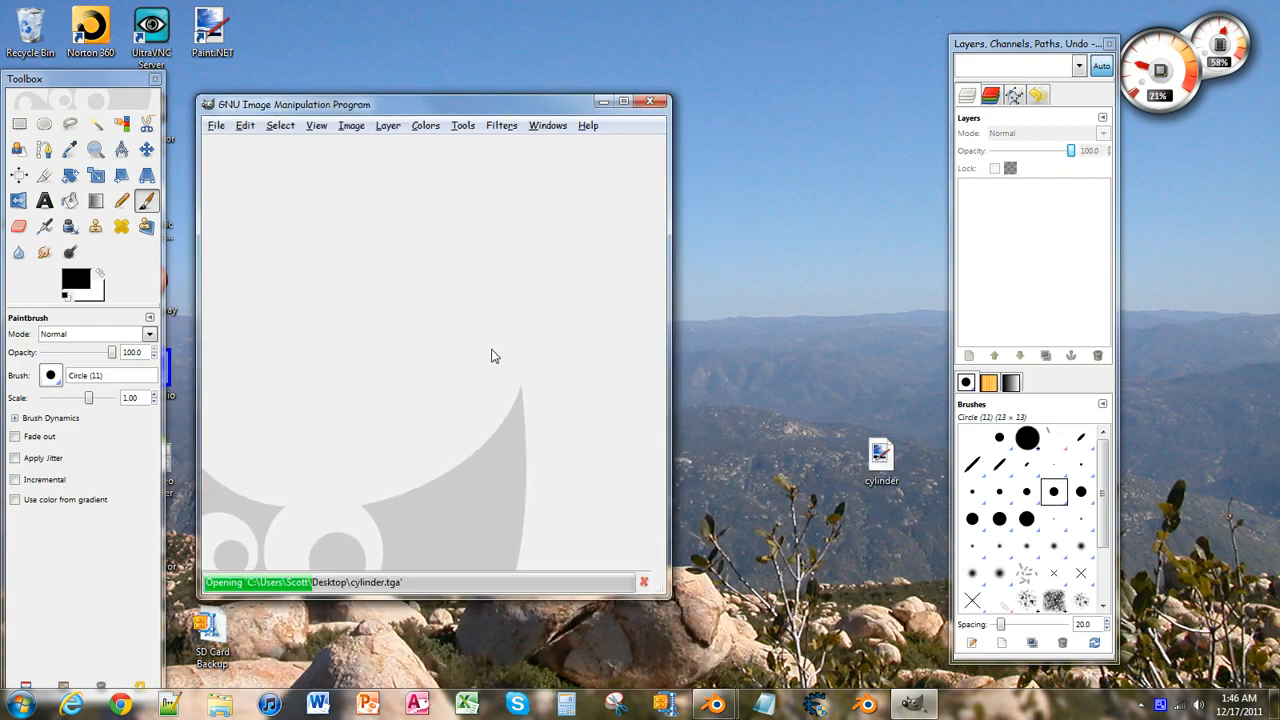
{"action": "left_click_drag", "start_coordinate": [550, 104], "coordinate": [616, 0]}
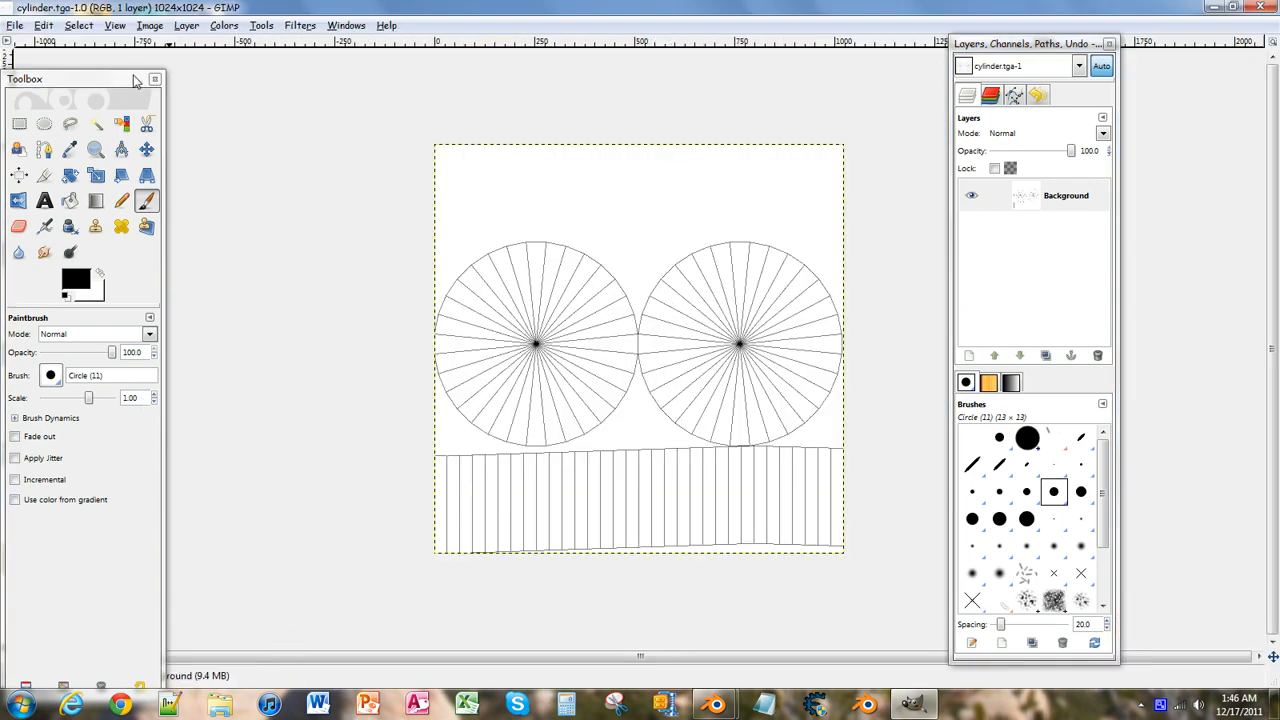
Show the image at 100% and park the toolbox left and layers panel right.
{"action": "left_click_drag", "start_coordinate": [80, 79], "coordinate": [255, 21]}
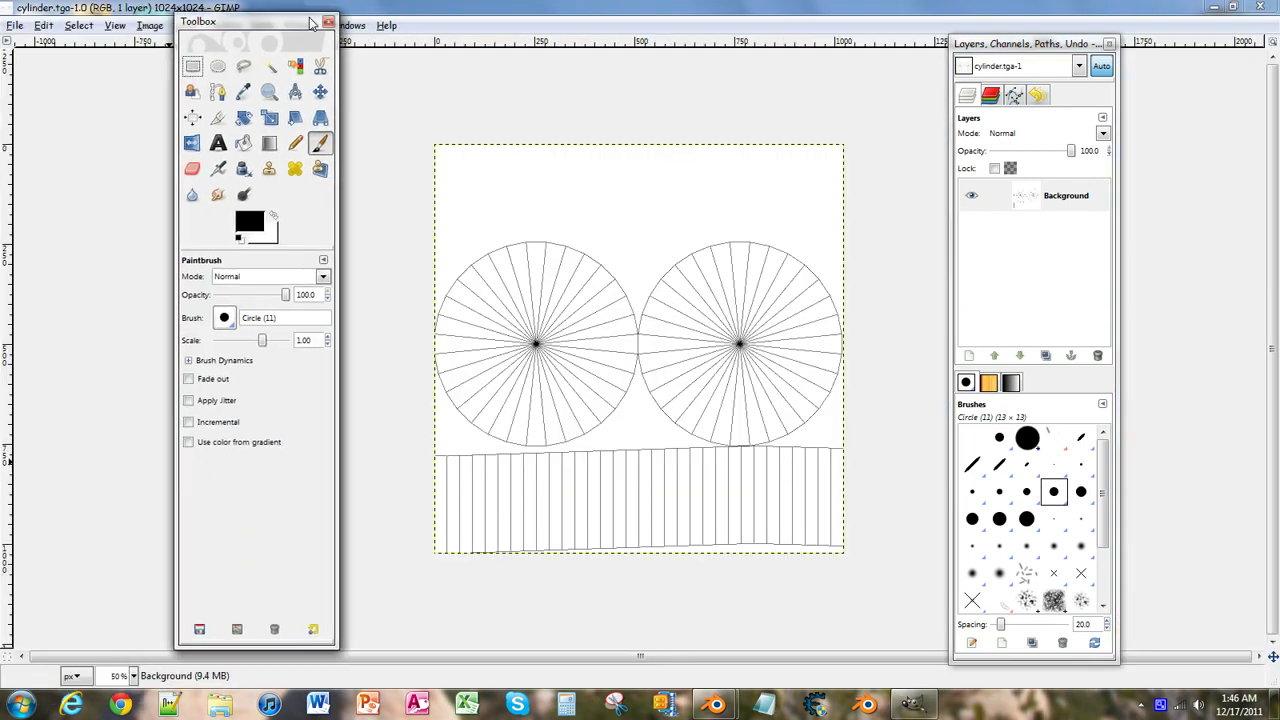
{"action": "left_click", "coordinate": [133, 676]}
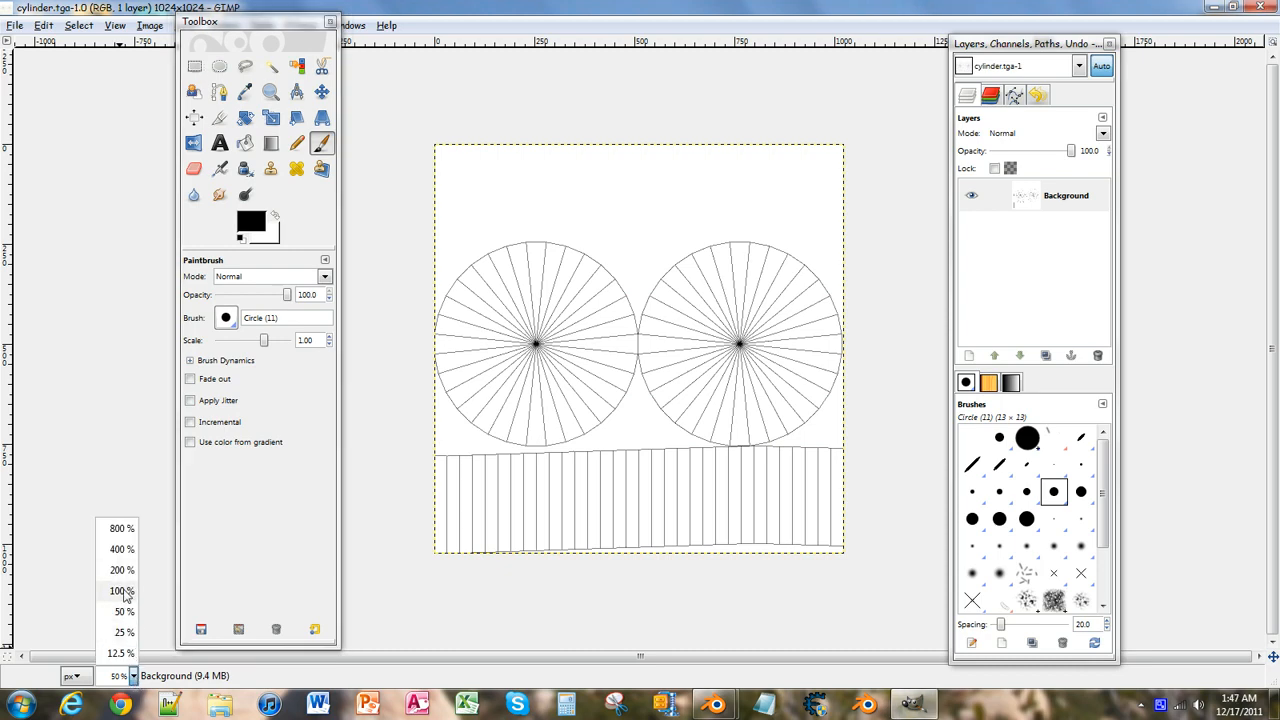
{"action": "left_click", "coordinate": [122, 591]}
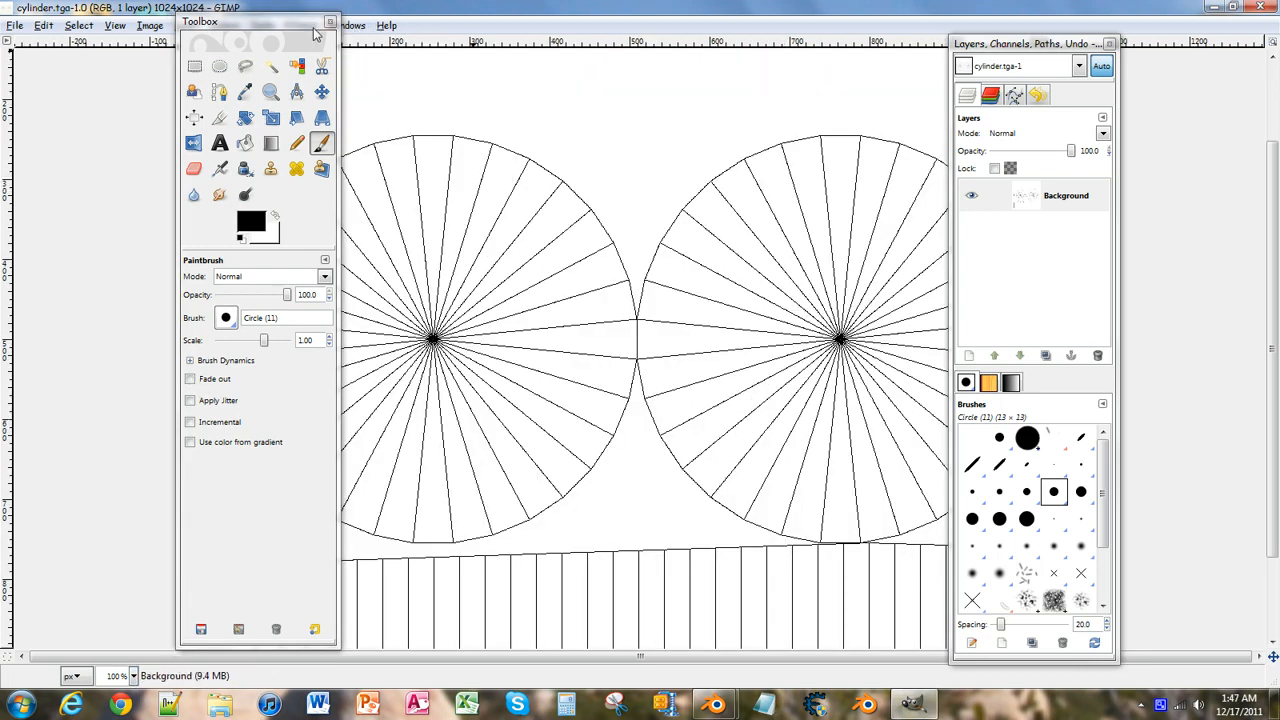
{"action": "left_click_drag", "start_coordinate": [293, 30], "coordinate": [116, 47]}
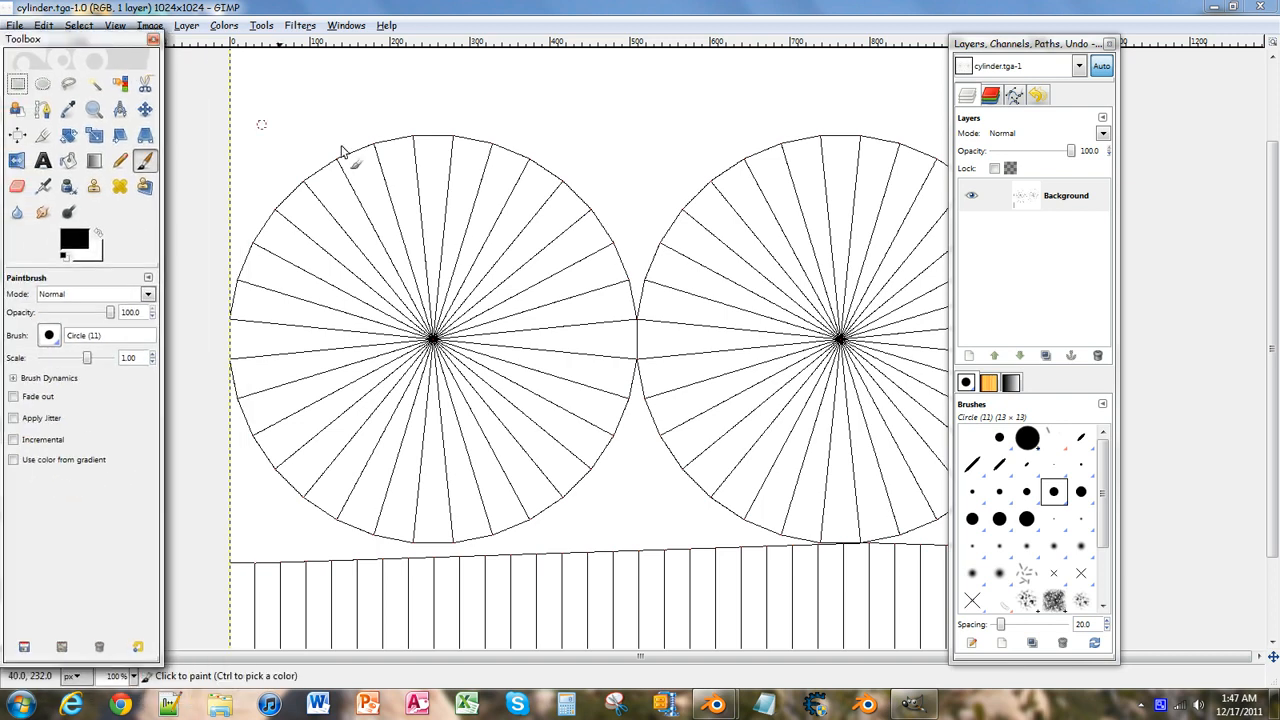
{"action": "left_click_drag", "start_coordinate": [1022, 44], "coordinate": [1150, 66]}
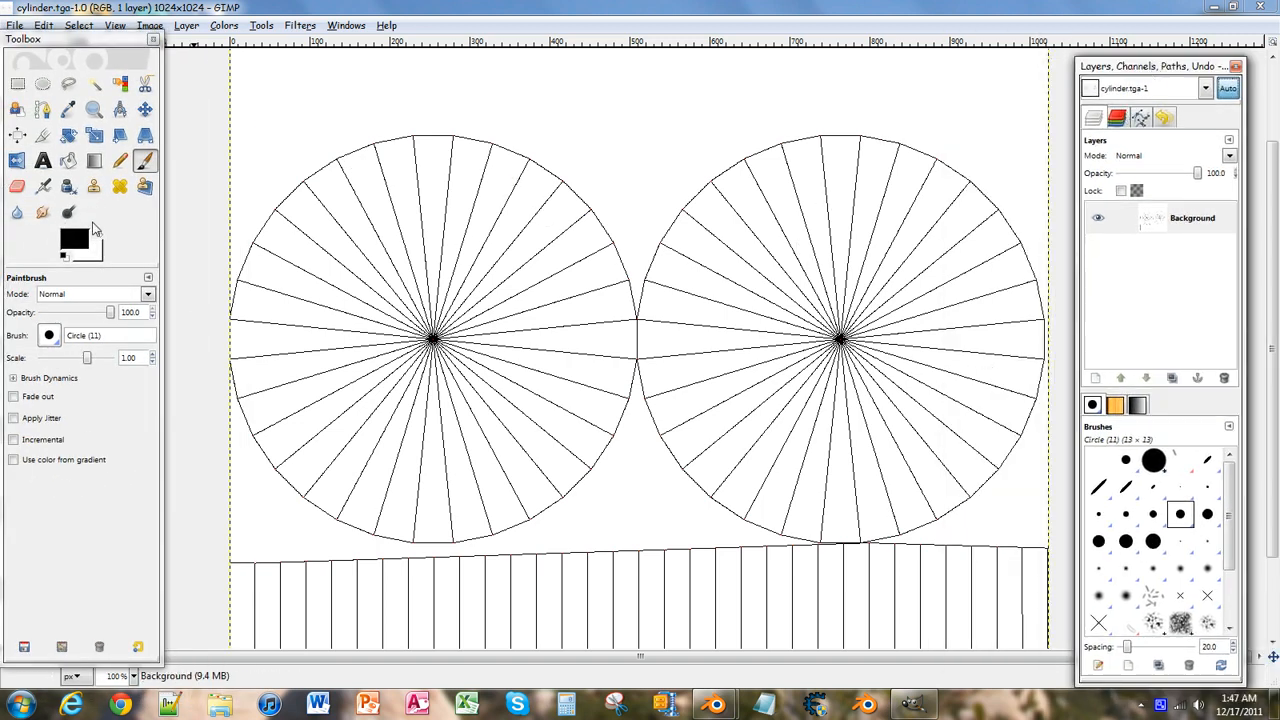
Choose the Bucket Fill tool with a red foreground colour.
{"action": "left_click", "coordinate": [68, 163]}
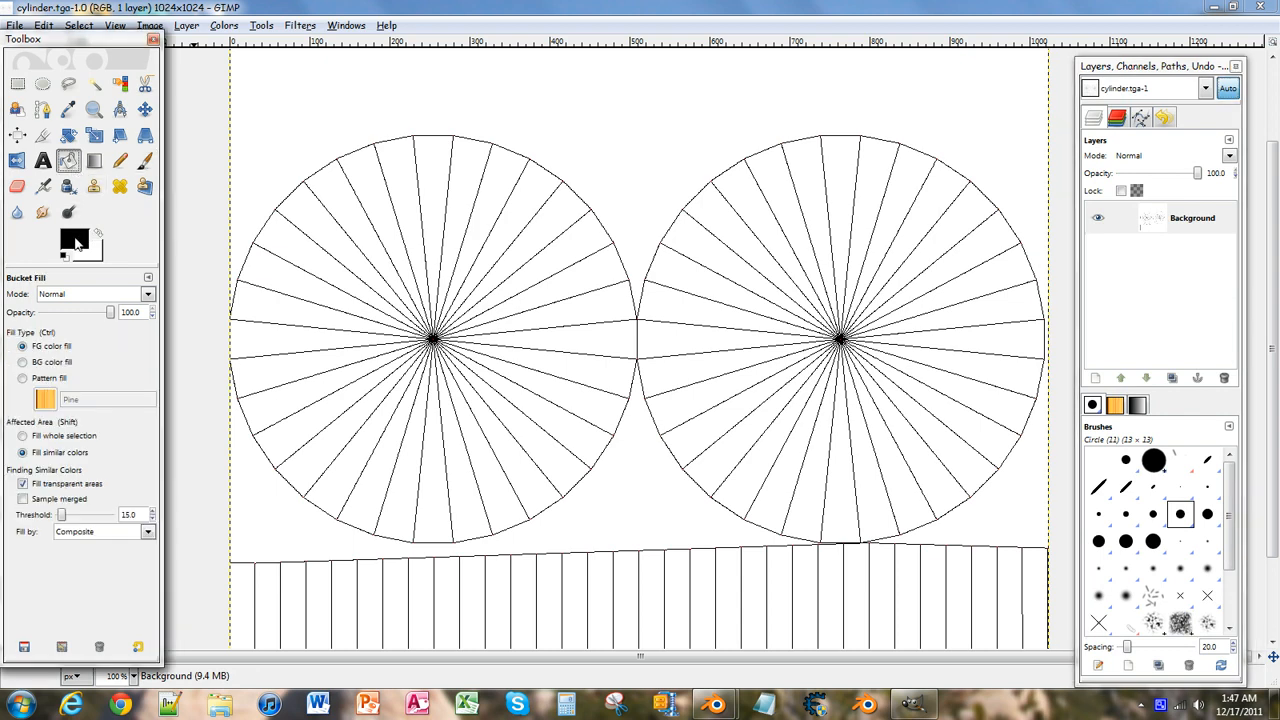
{"action": "left_click", "coordinate": [74, 239]}
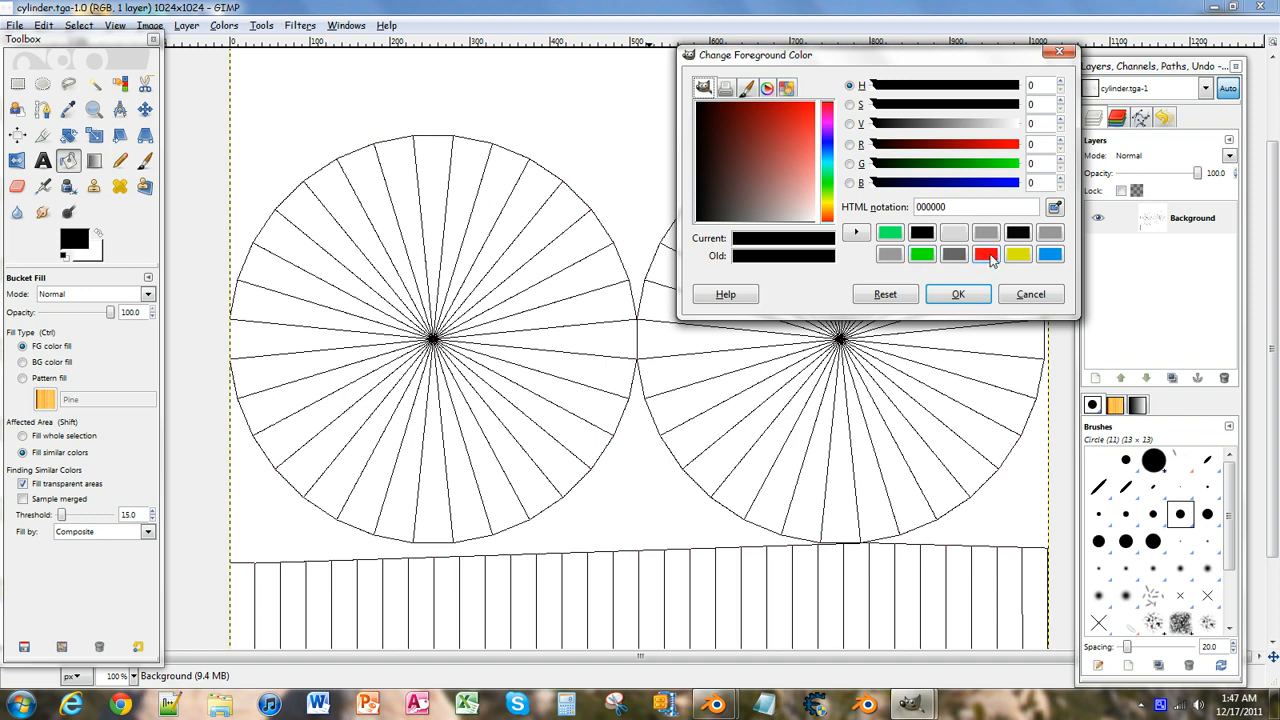
{"action": "left_click", "coordinate": [986, 255]}
{"action": "scroll", "coordinate": [700, 540], "scroll_direction": "down", "scroll_amount": 3}
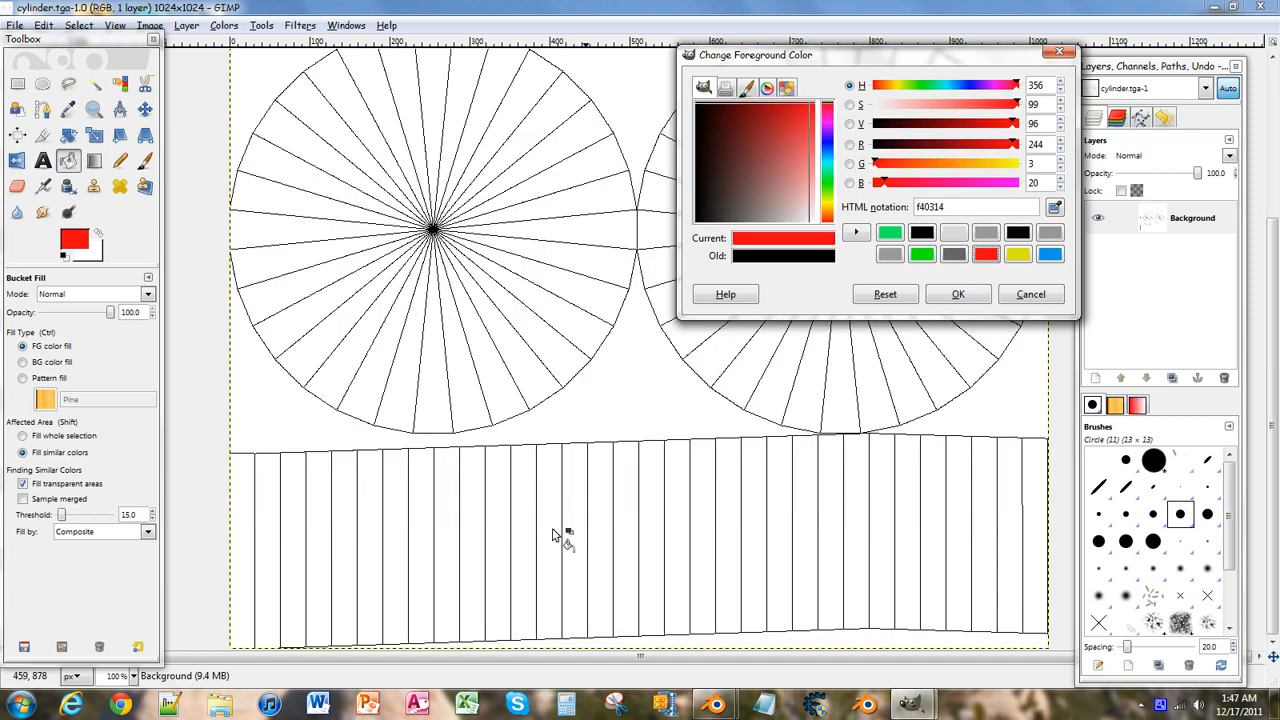
Bucket-fill every column of the side strip solid red.
{"action": "left_click", "coordinate": [242, 510]}
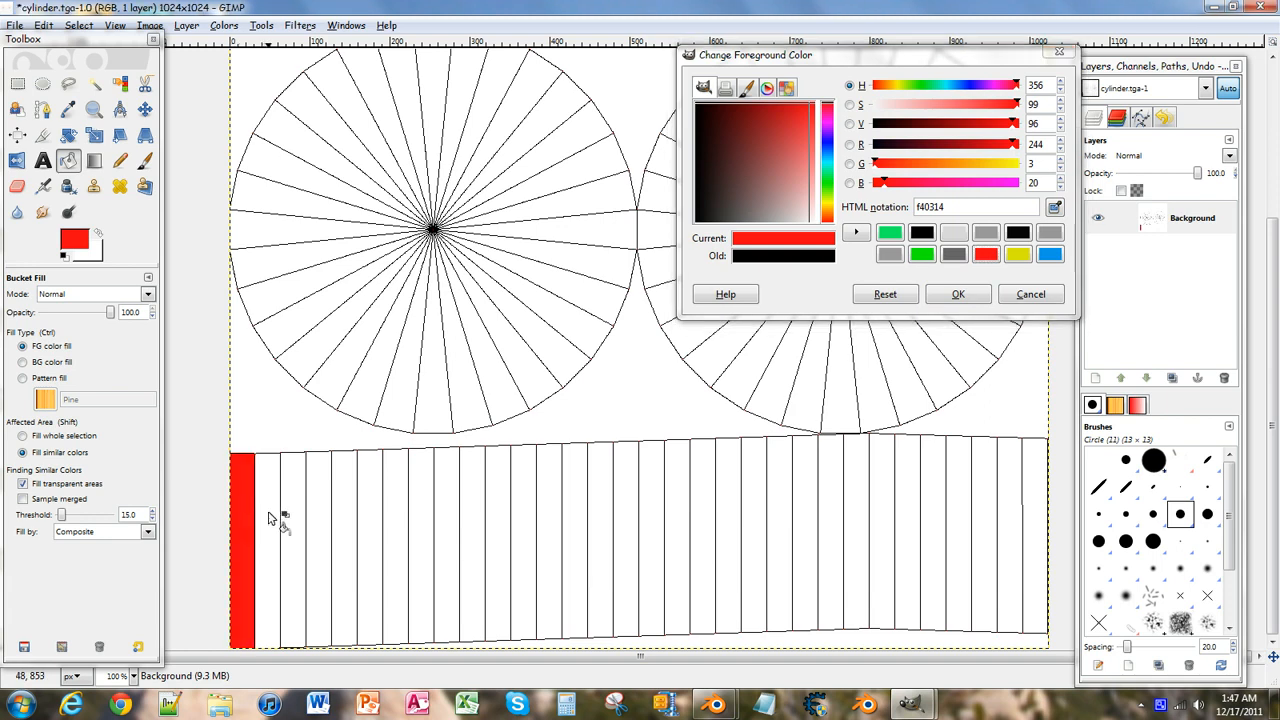
{"action": "left_click", "coordinate": [268, 515]}
{"action": "left_click", "coordinate": [296, 515]}
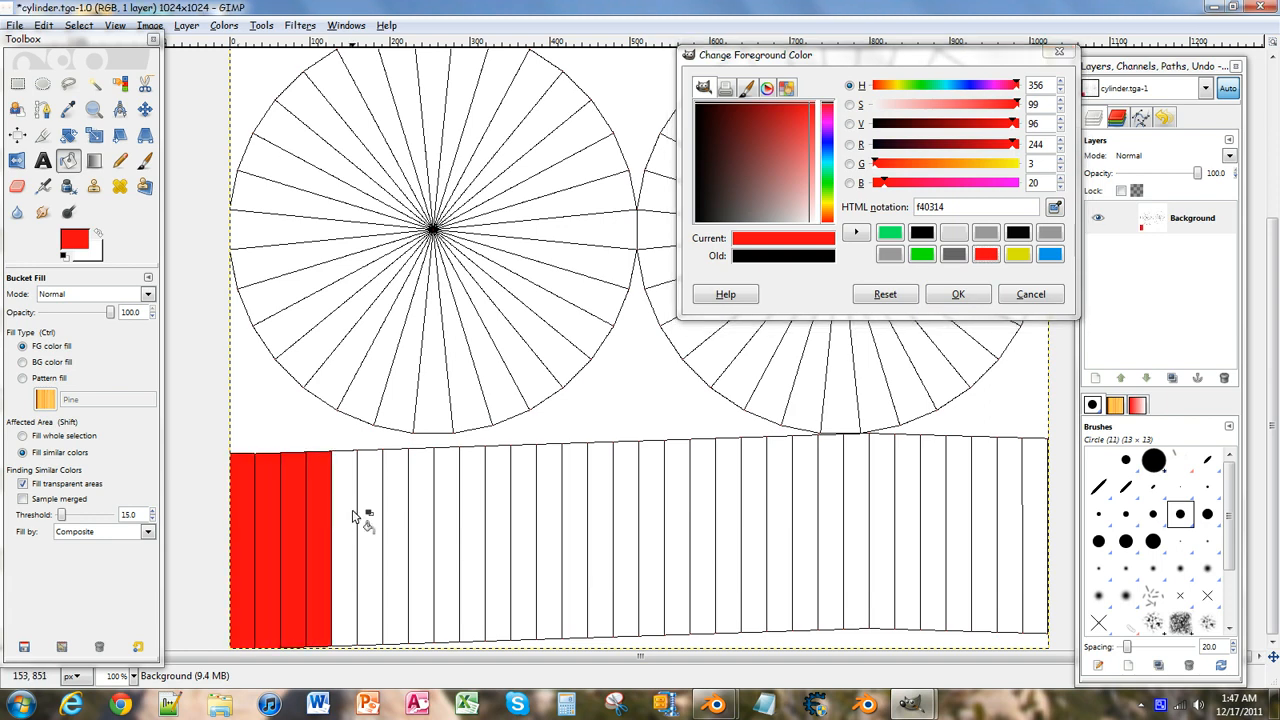
{"action": "left_click", "coordinate": [345, 514]}
{"action": "left_click", "coordinate": [372, 515]}
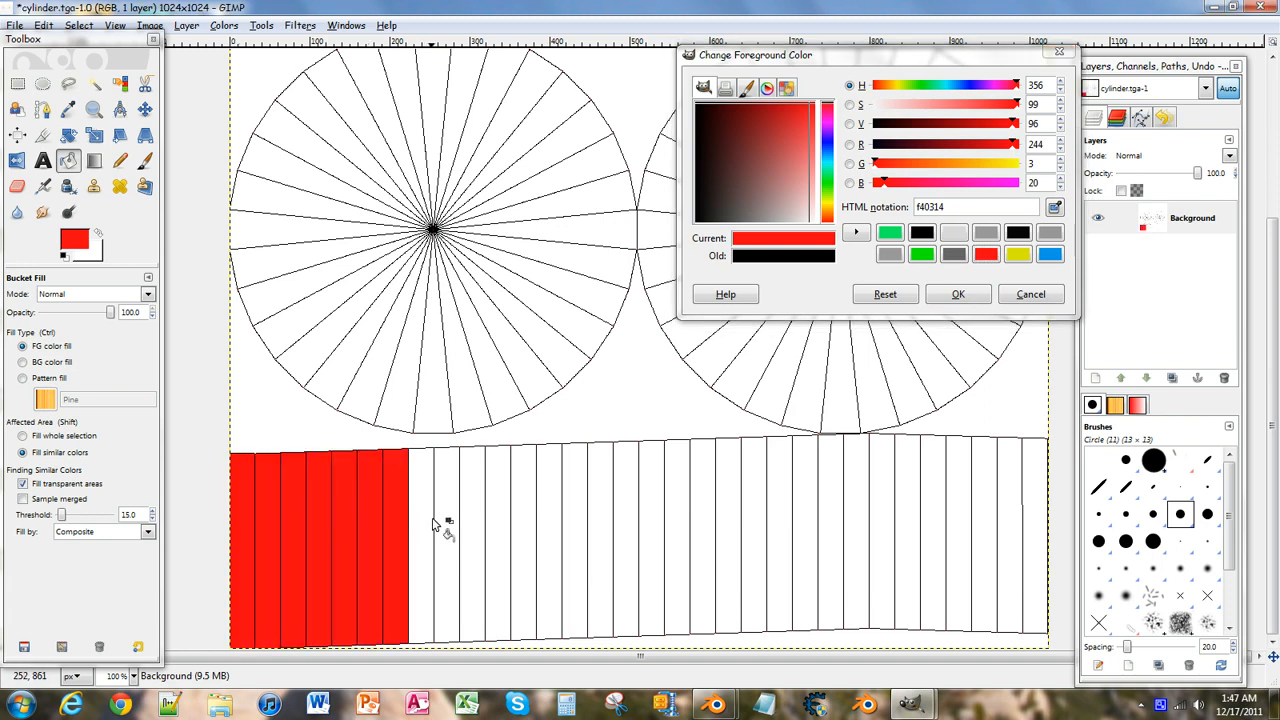
{"action": "left_click", "coordinate": [422, 522]}
{"action": "left_click", "coordinate": [475, 527]}
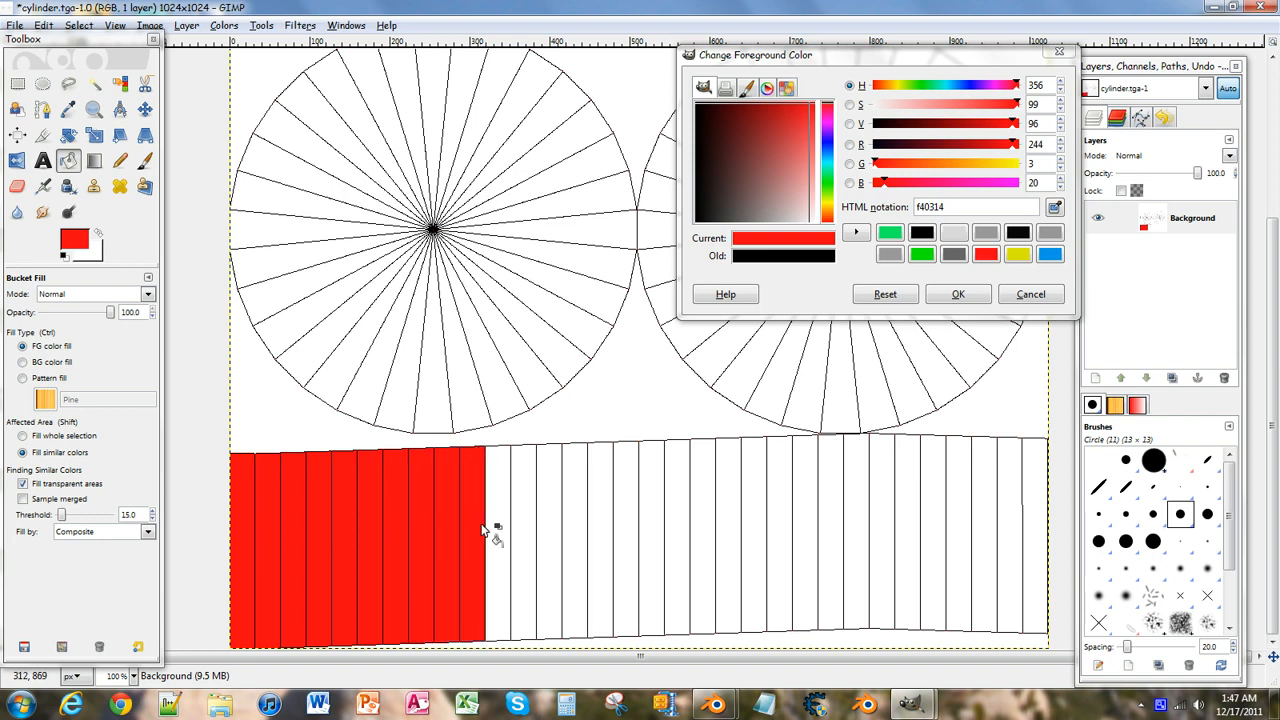
{"action": "left_click", "coordinate": [498, 527]}
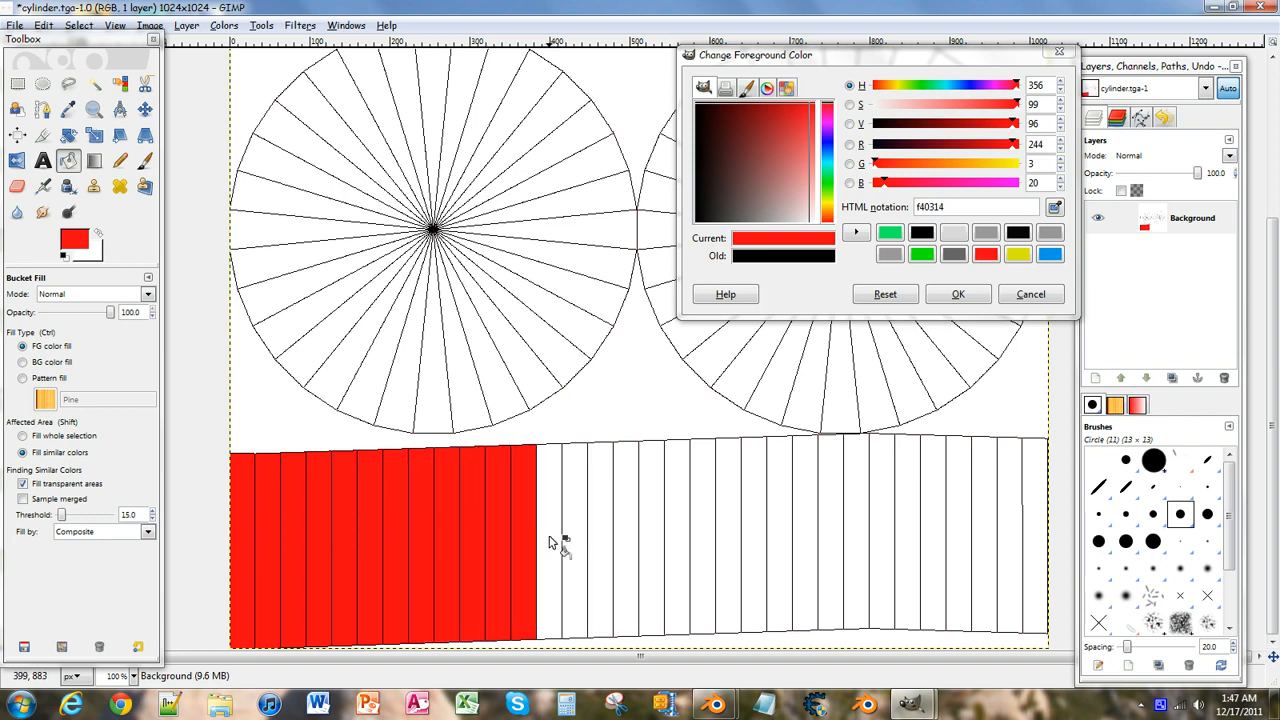
{"action": "left_click", "coordinate": [553, 538]}
{"action": "left_click", "coordinate": [604, 545]}
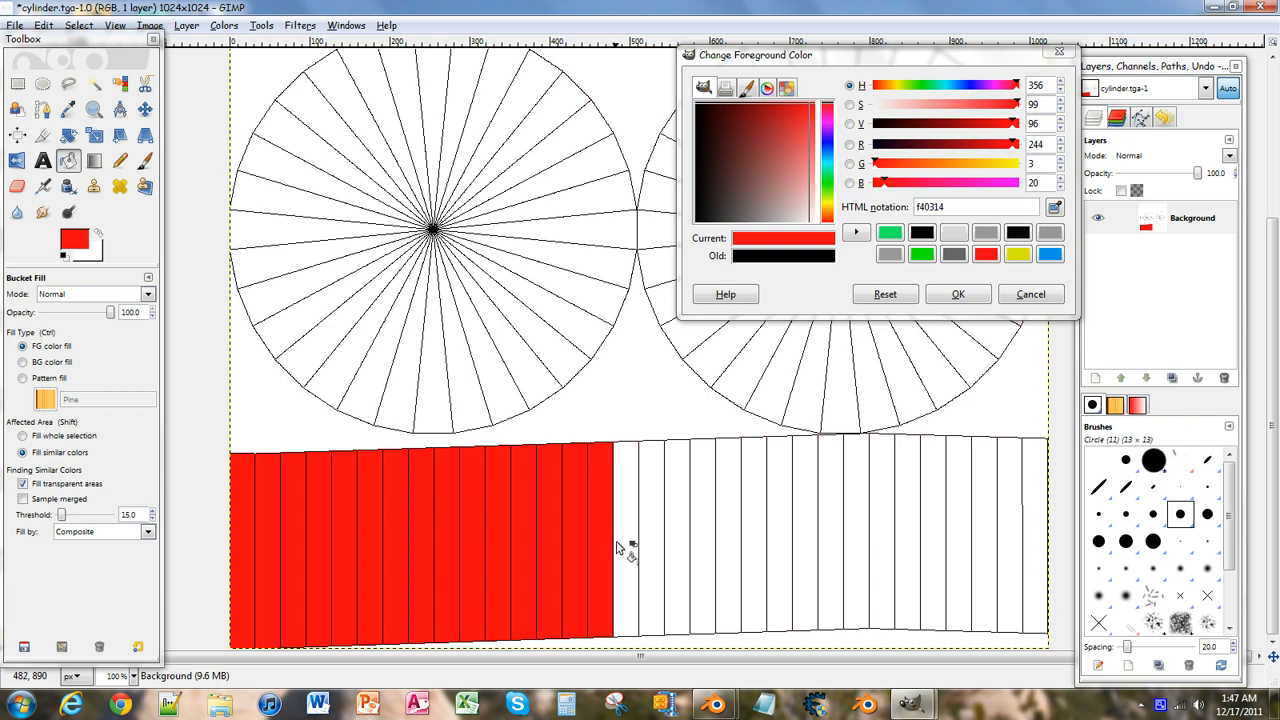
{"action": "left_click", "coordinate": [655, 552]}
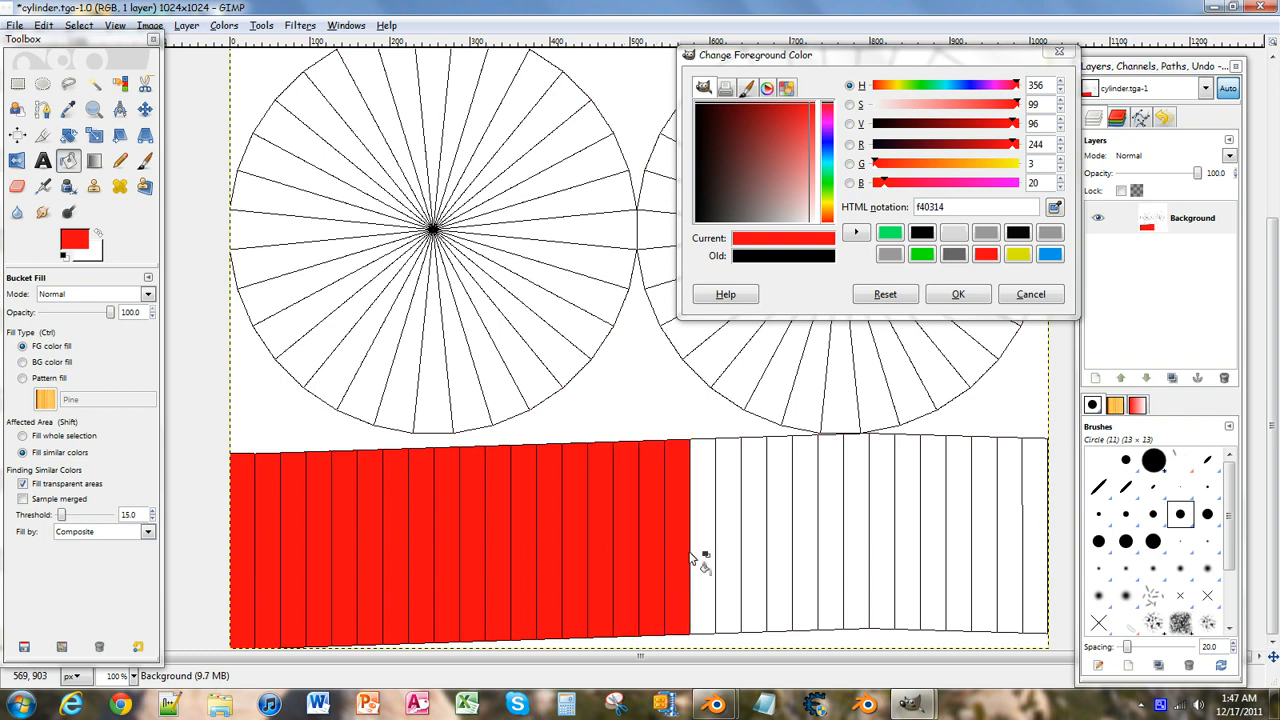
{"action": "left_click", "coordinate": [703, 556]}
{"action": "left_click", "coordinate": [737, 560]}
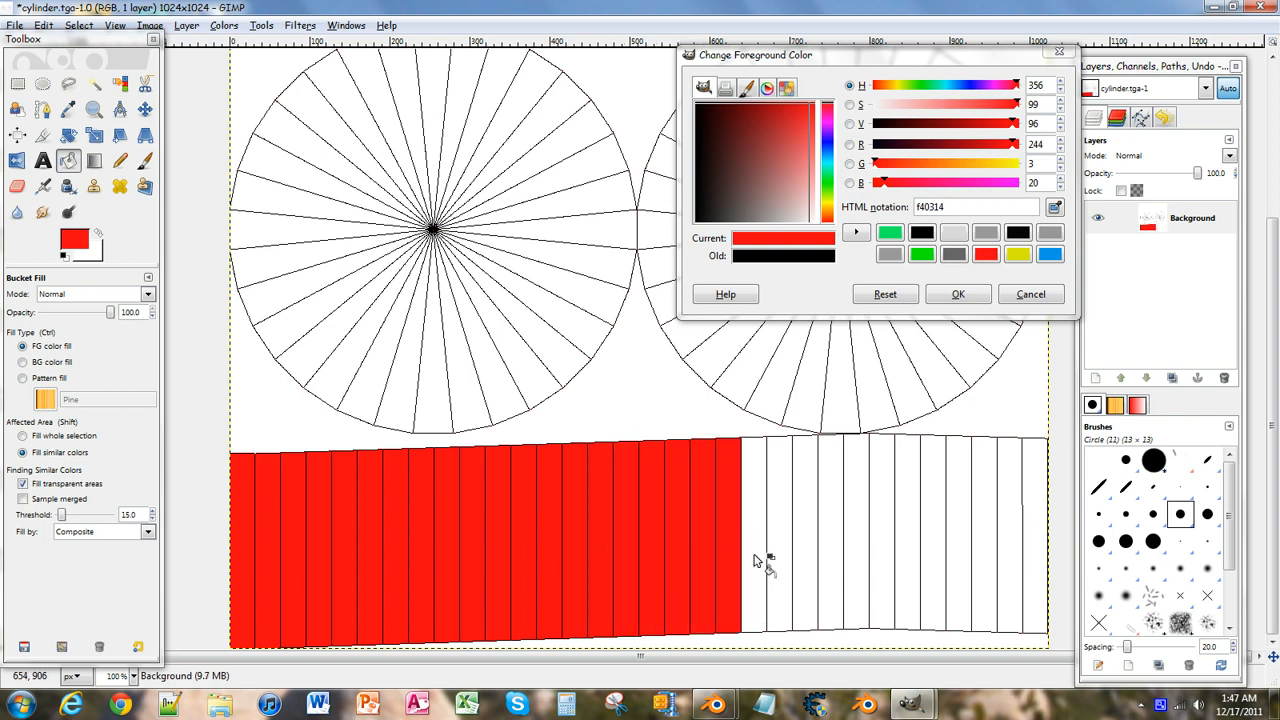
{"action": "left_click", "coordinate": [785, 558]}
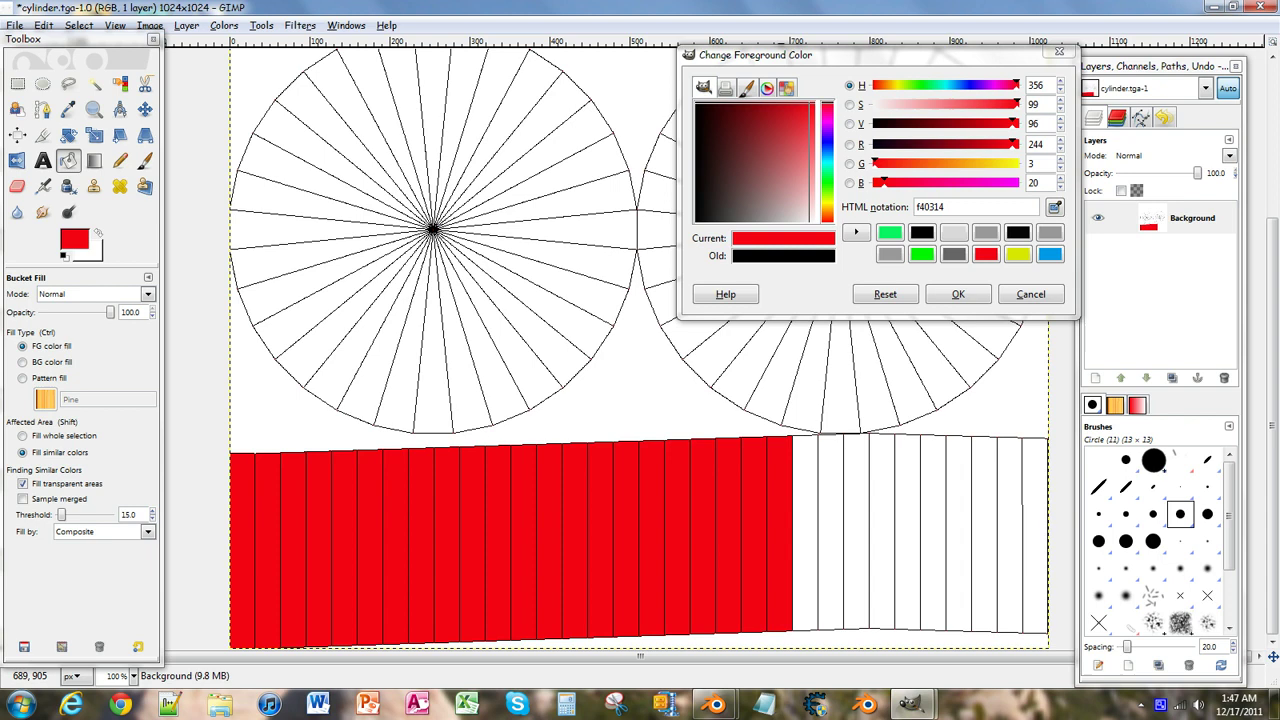
{"action": "left_click", "coordinate": [805, 558]}
{"action": "left_click", "coordinate": [833, 558]}
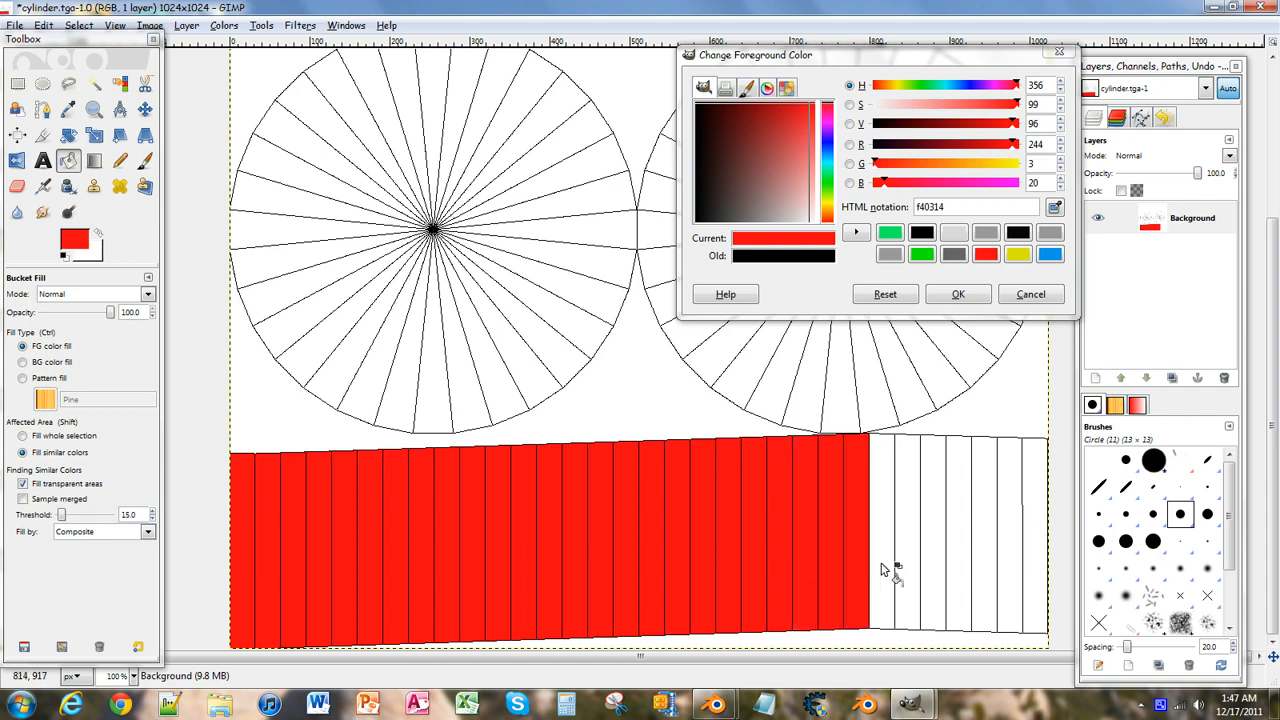
{"action": "left_click", "coordinate": [885, 568]}
{"action": "left_click", "coordinate": [912, 570]}
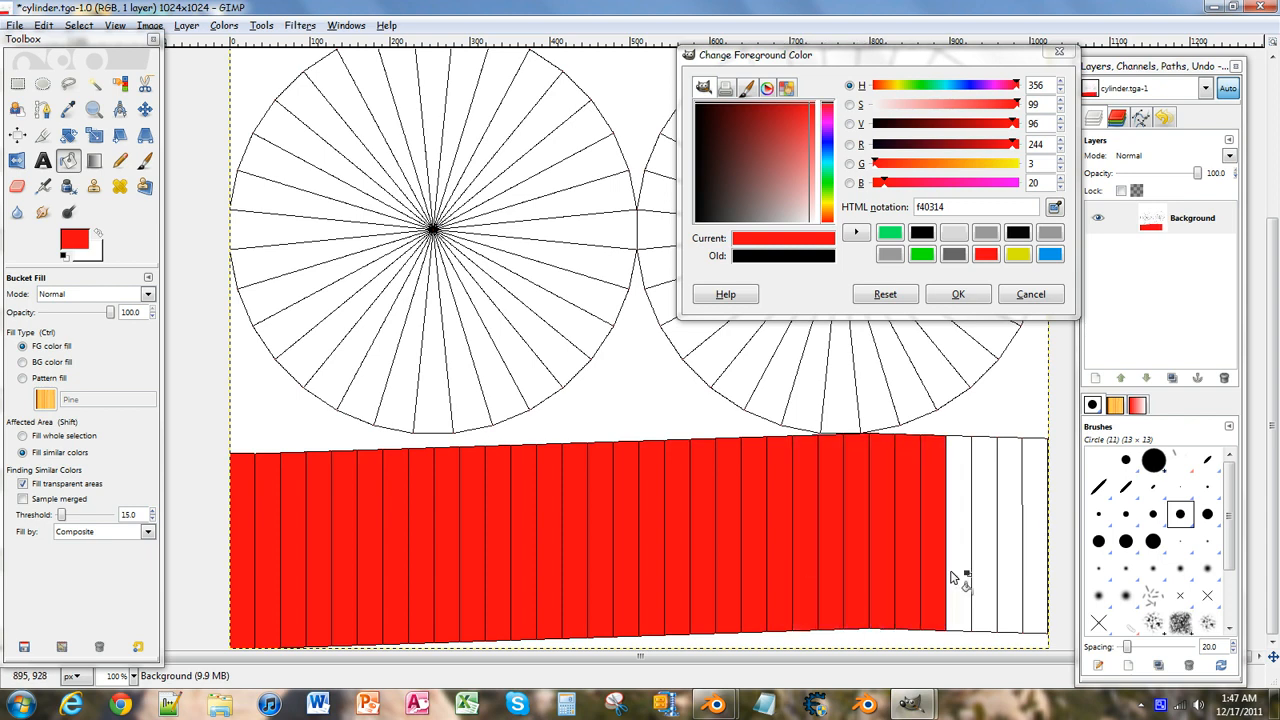
{"action": "left_click", "coordinate": [962, 572]}
{"action": "left_click", "coordinate": [988, 575]}
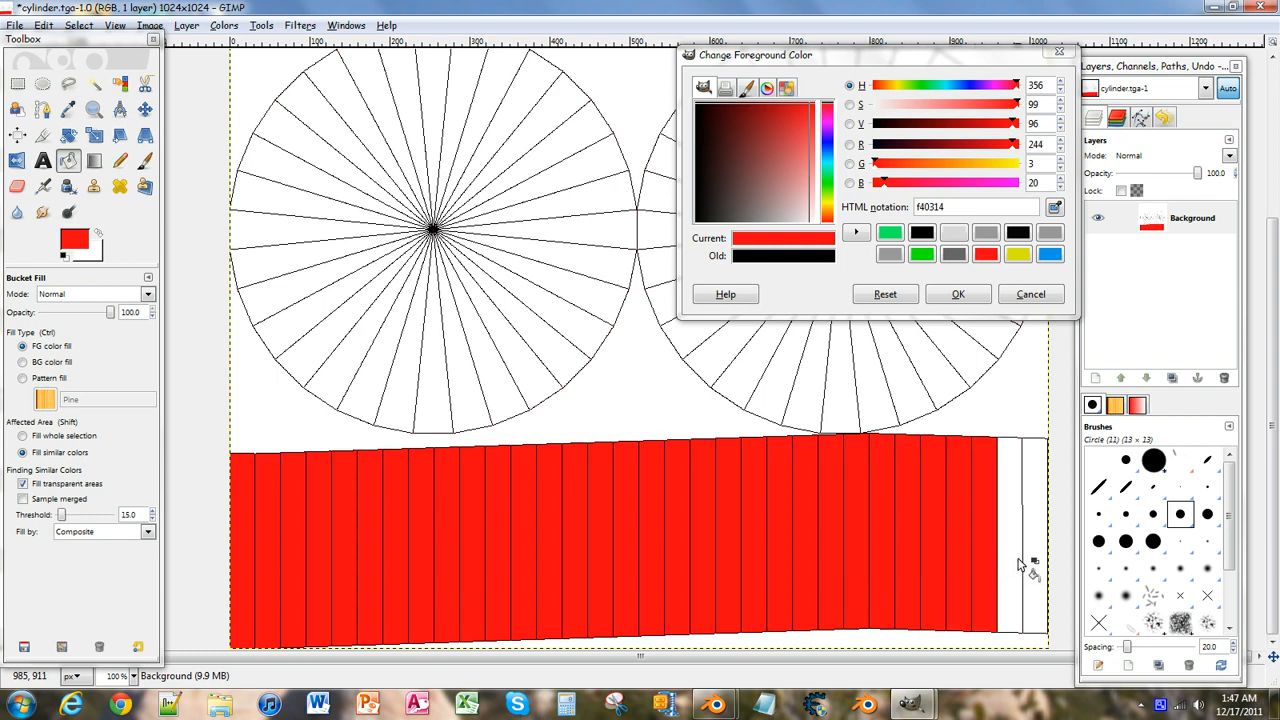
{"action": "left_click", "coordinate": [1035, 560]}
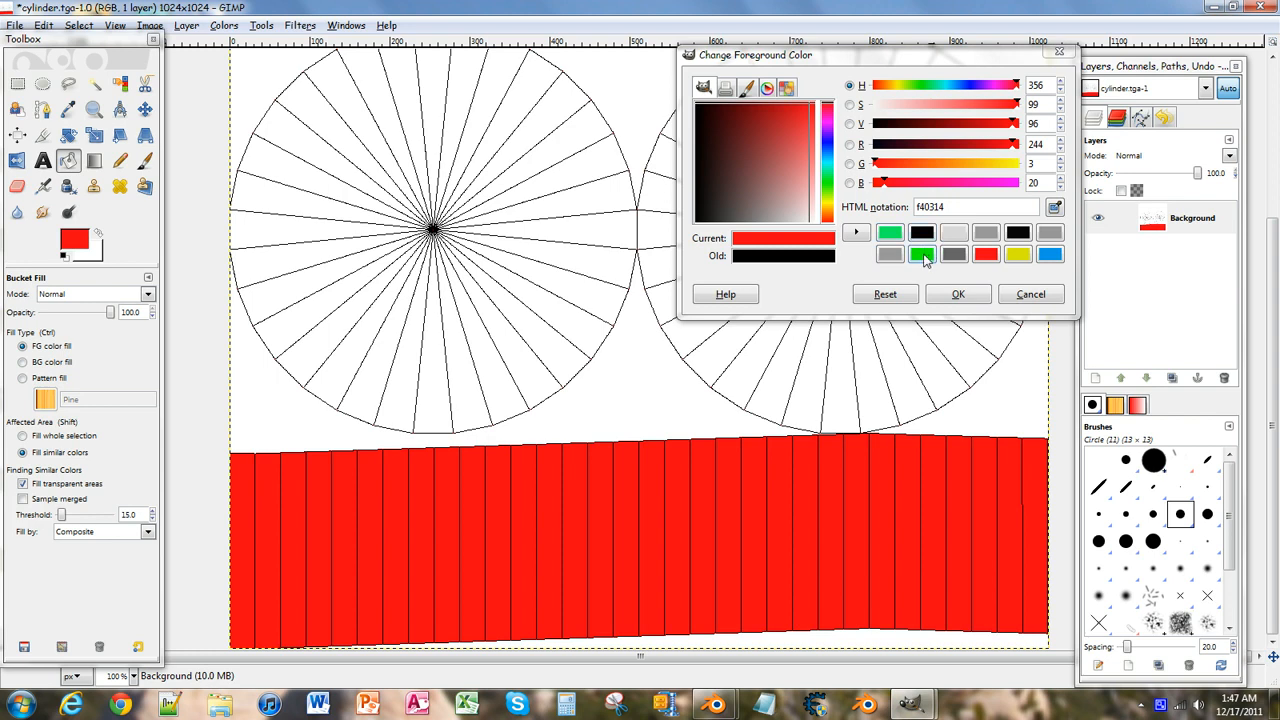
With grey as the fill colour, bucket-fill the left circle's wedges from the bottom round to the top.
{"action": "left_click", "coordinate": [986, 233]}
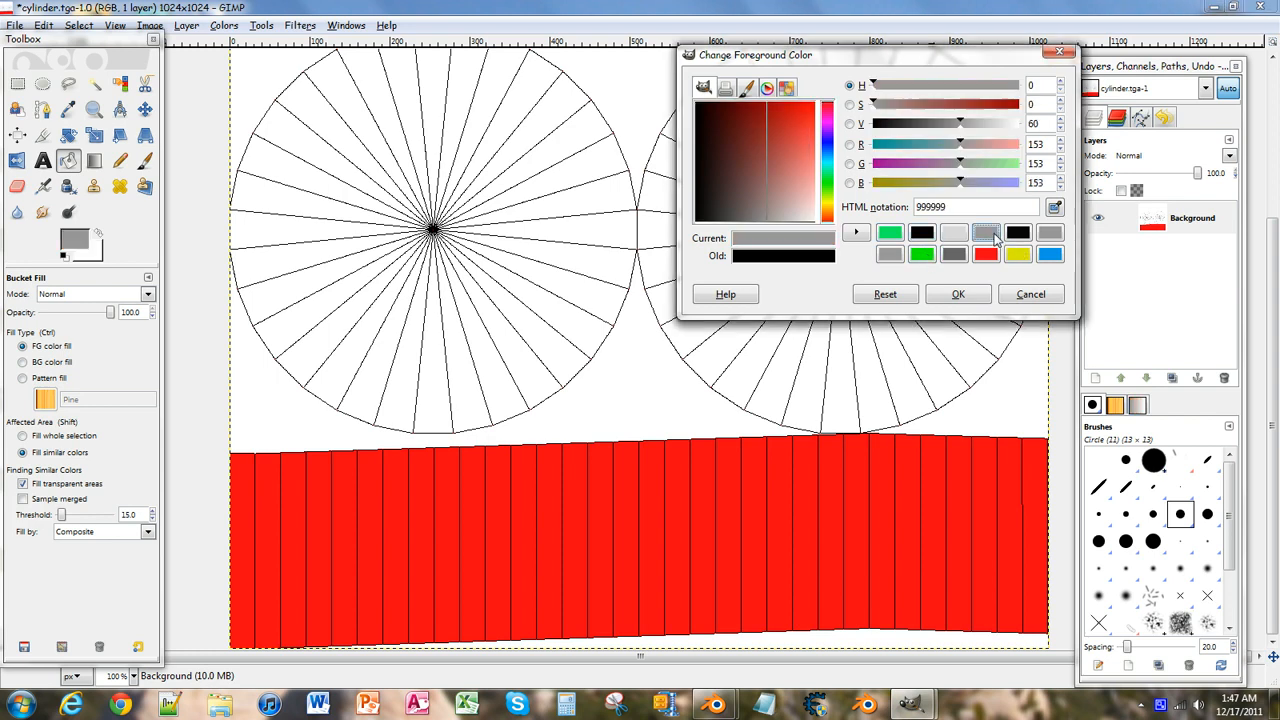
{"action": "left_click", "coordinate": [410, 368]}
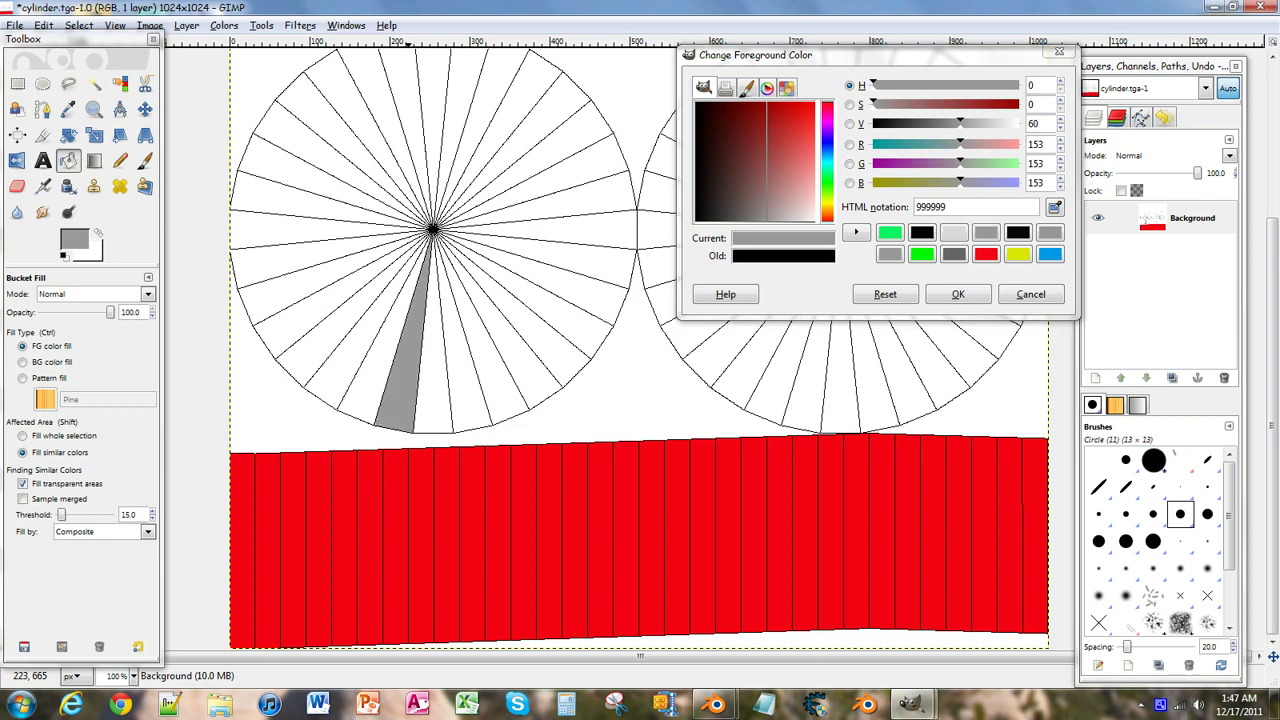
{"action": "left_click", "coordinate": [385, 365]}
{"action": "left_click", "coordinate": [347, 358]}
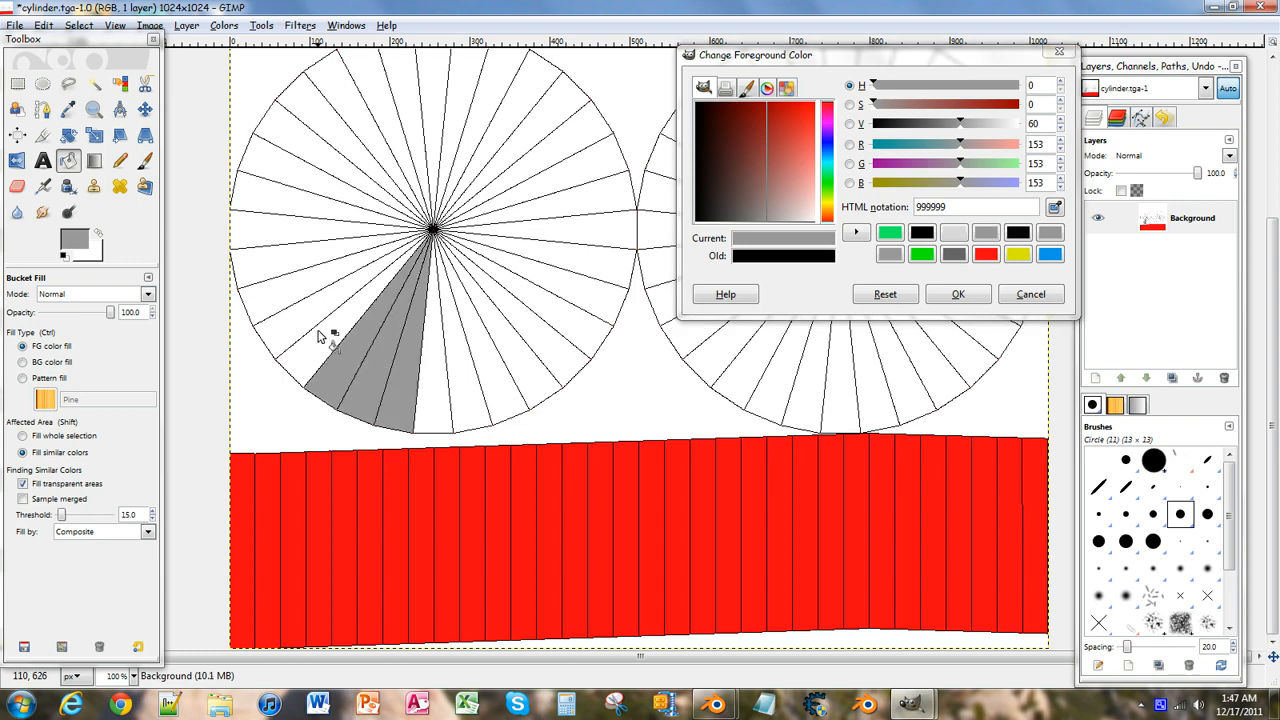
{"action": "left_click", "coordinate": [320, 336]}
{"action": "left_click", "coordinate": [308, 320]}
{"action": "left_click", "coordinate": [296, 292]}
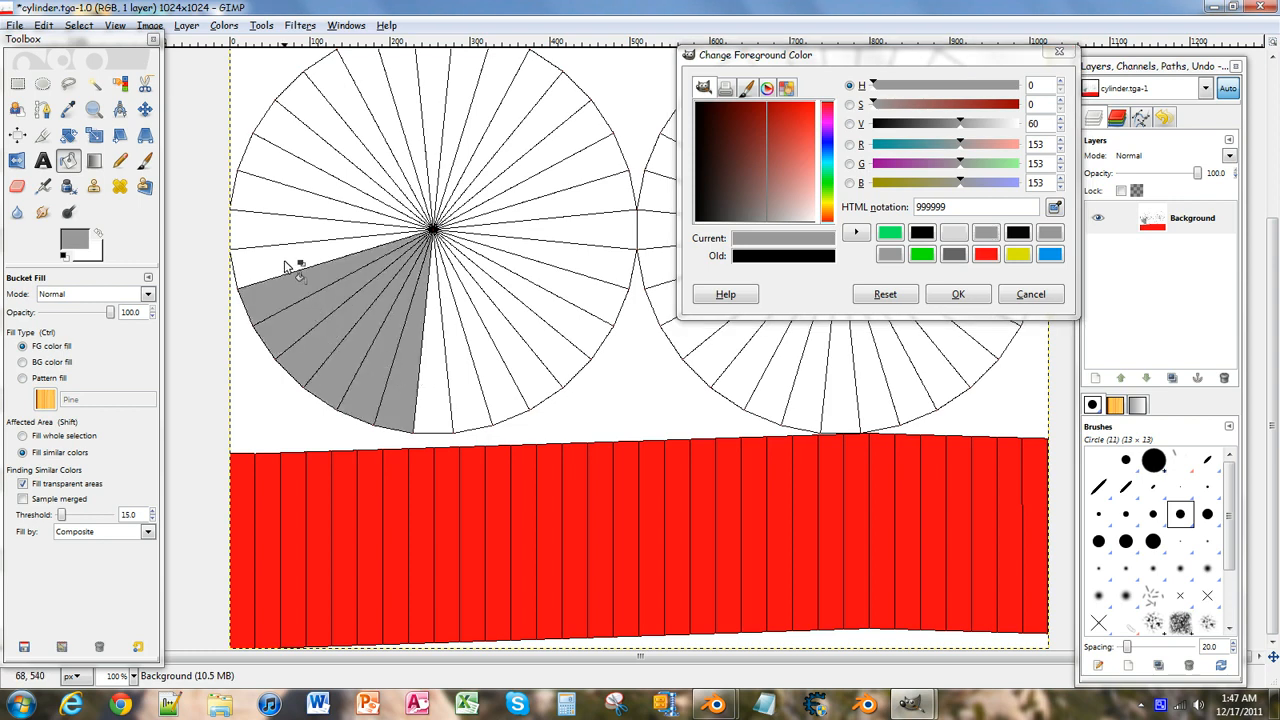
{"action": "left_click", "coordinate": [286, 266]}
{"action": "left_click", "coordinate": [284, 238]}
{"action": "left_click", "coordinate": [292, 206]}
{"action": "left_click", "coordinate": [312, 152]}
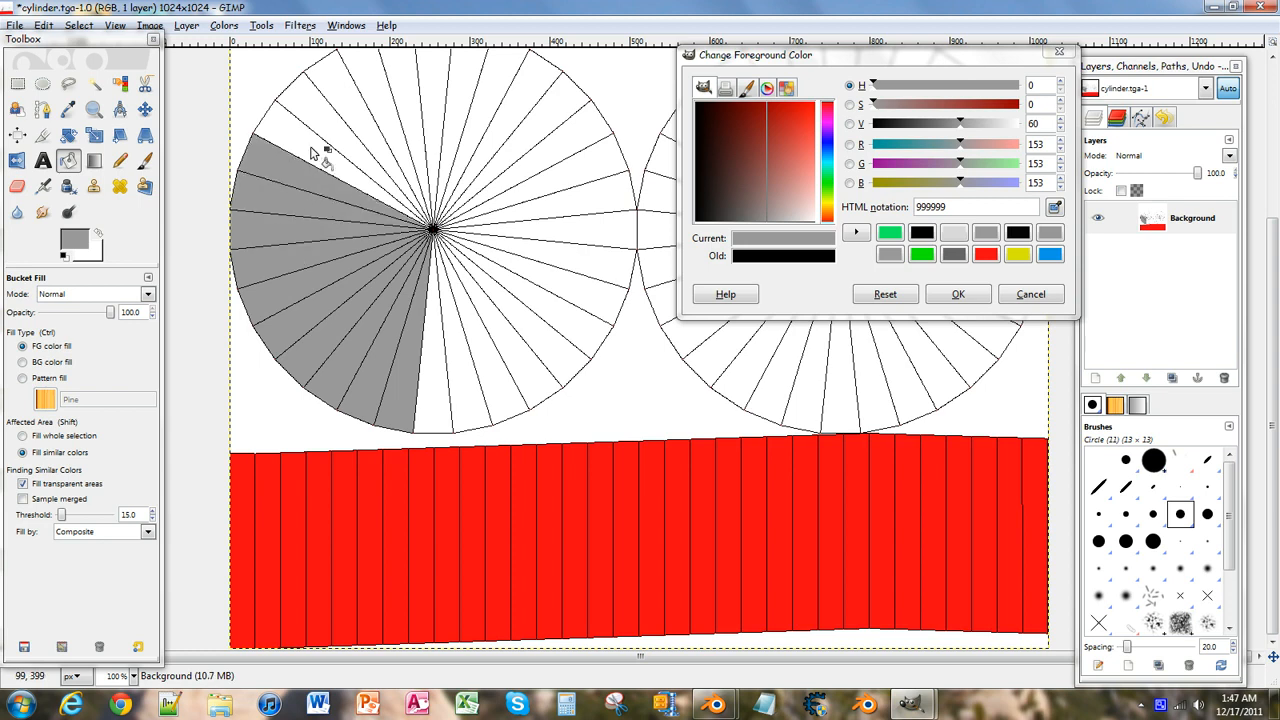
{"action": "left_click", "coordinate": [312, 148]}
{"action": "left_click", "coordinate": [325, 125]}
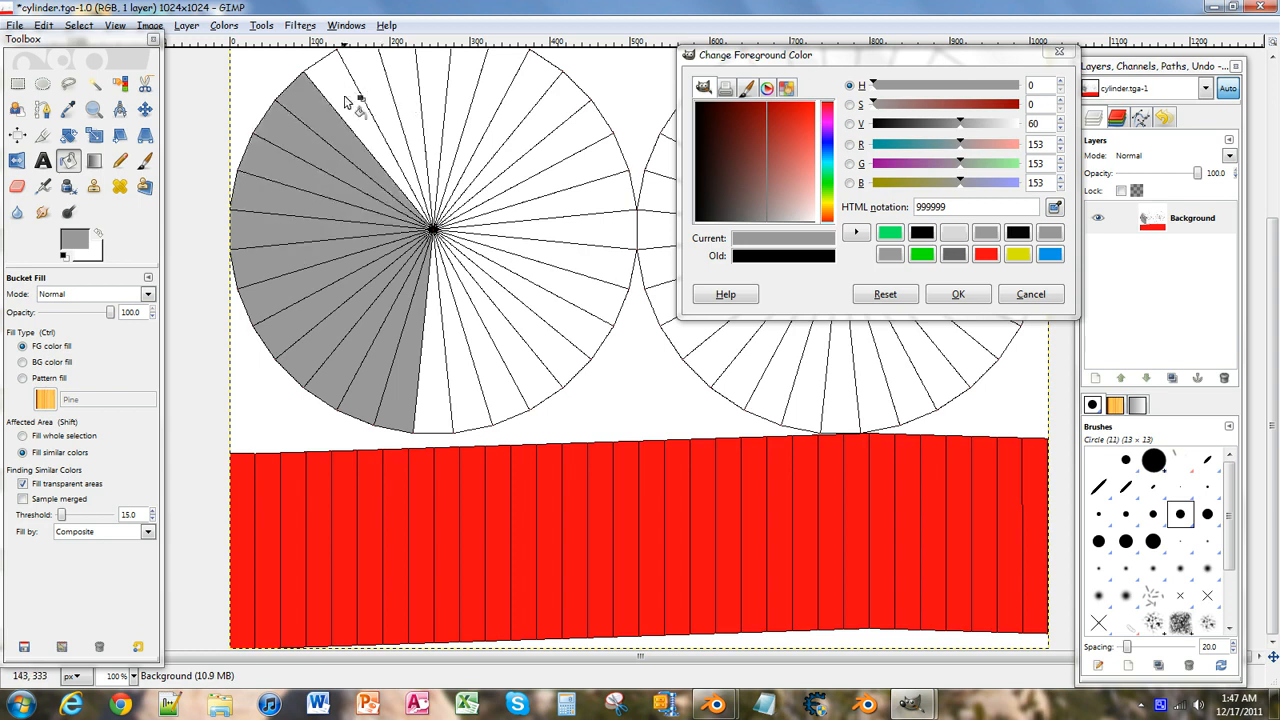
{"action": "left_click", "coordinate": [360, 100]}
{"action": "left_click", "coordinate": [415, 85]}
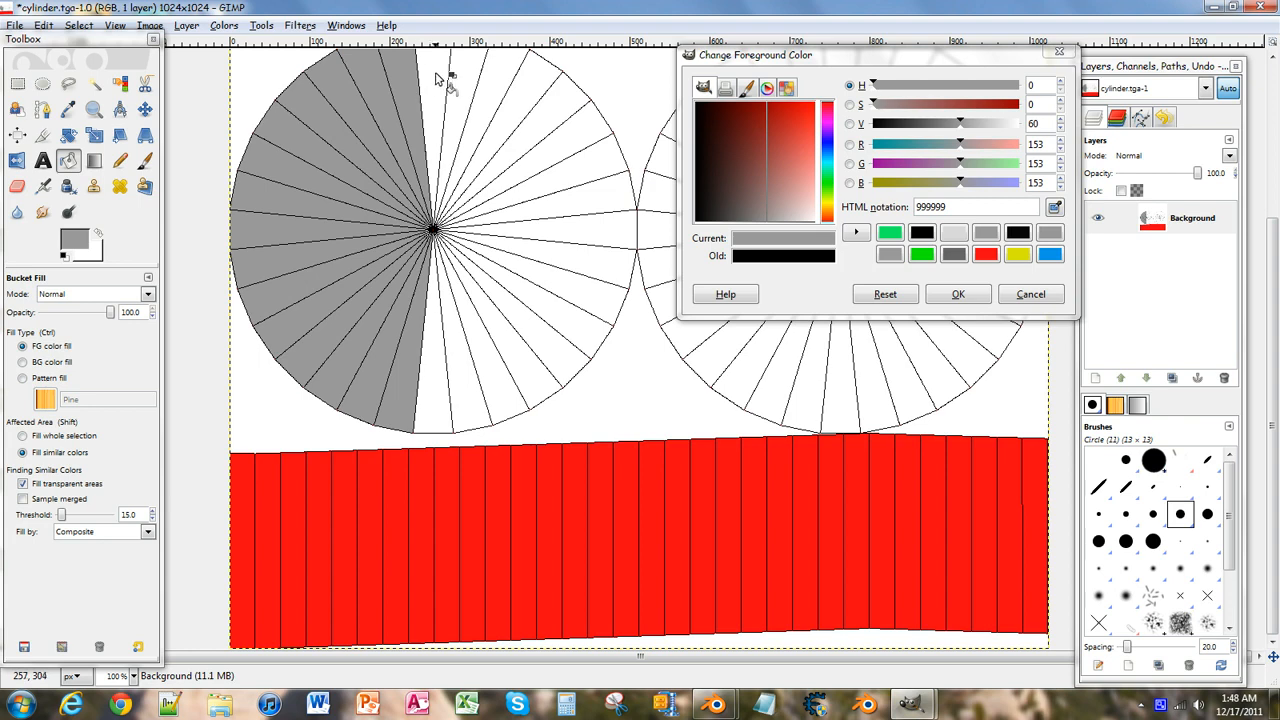
Fill the remaining top, right and bottom wedges so the whole left cap is solid grey.
{"action": "left_click", "coordinate": [437, 78]}
{"action": "left_click", "coordinate": [508, 95]}
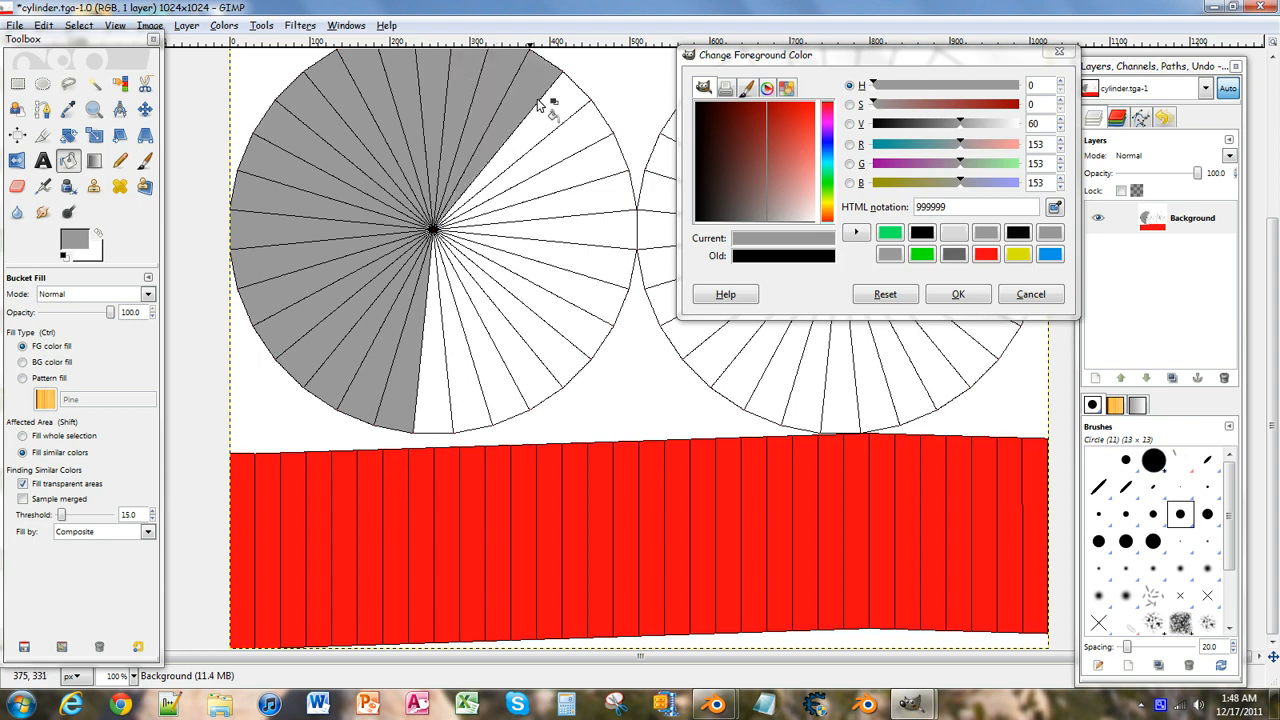
{"action": "left_click", "coordinate": [552, 118]}
{"action": "left_click", "coordinate": [563, 152]}
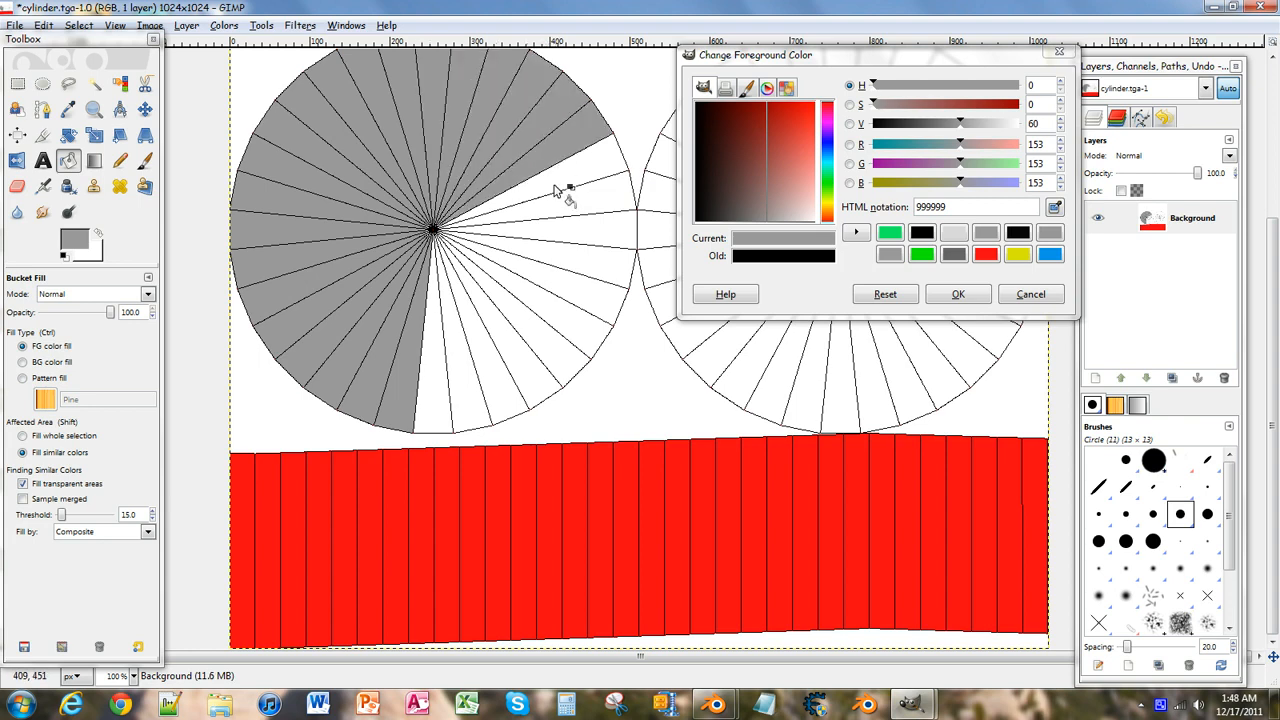
{"action": "left_click", "coordinate": [575, 190]}
{"action": "left_click", "coordinate": [580, 215]}
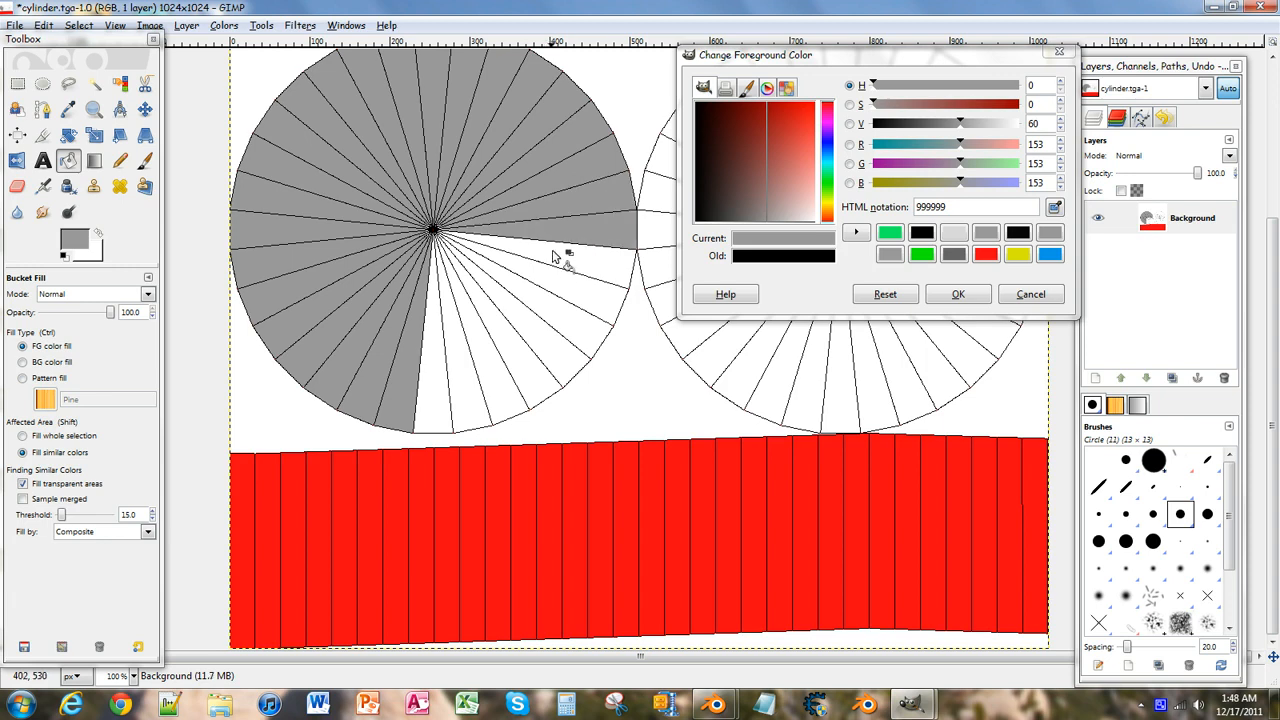
{"action": "left_click", "coordinate": [562, 262]}
{"action": "left_click", "coordinate": [548, 285]}
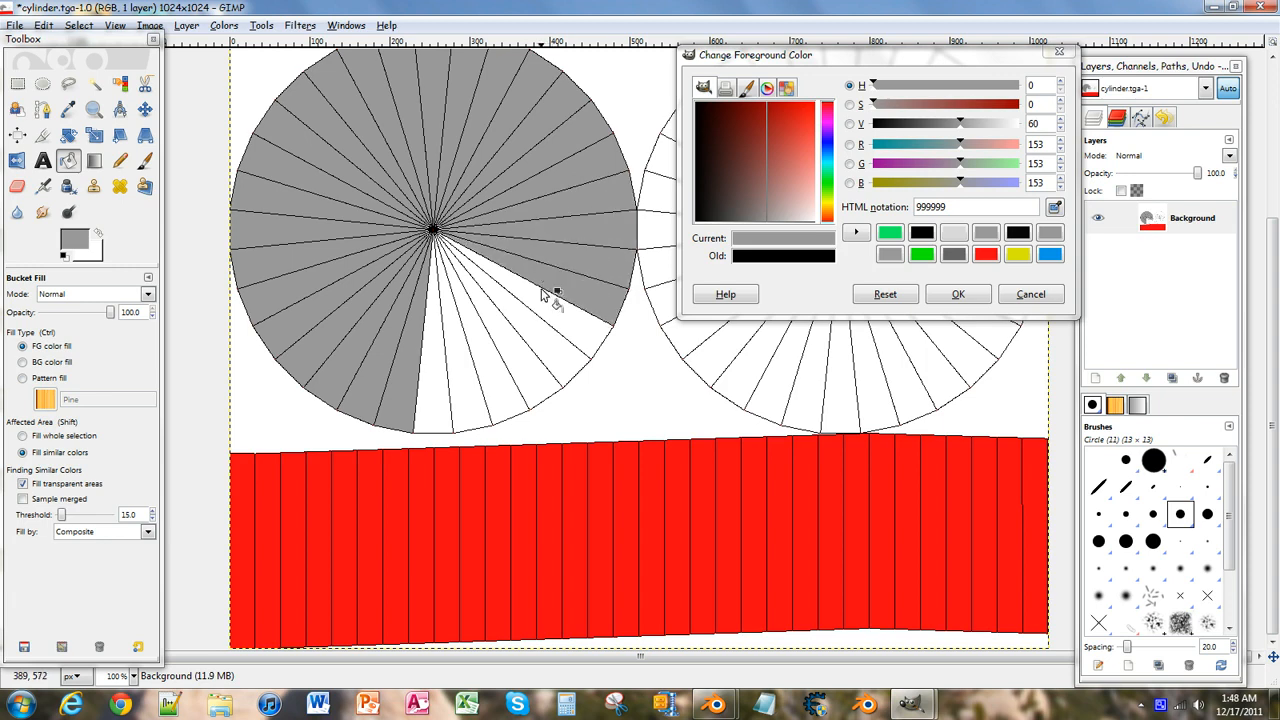
{"action": "left_click", "coordinate": [542, 312]}
{"action": "left_click", "coordinate": [530, 345]}
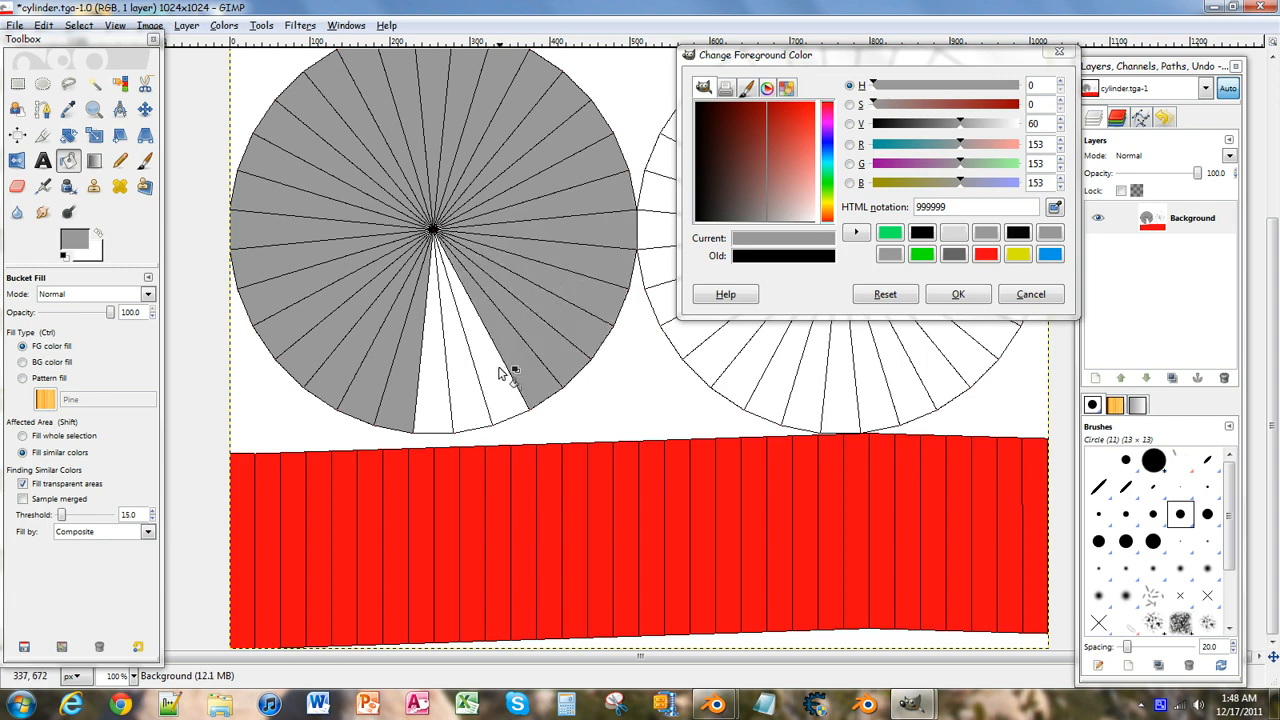
{"action": "left_click", "coordinate": [497, 372]}
{"action": "left_click", "coordinate": [468, 388]}
{"action": "left_click", "coordinate": [436, 404]}
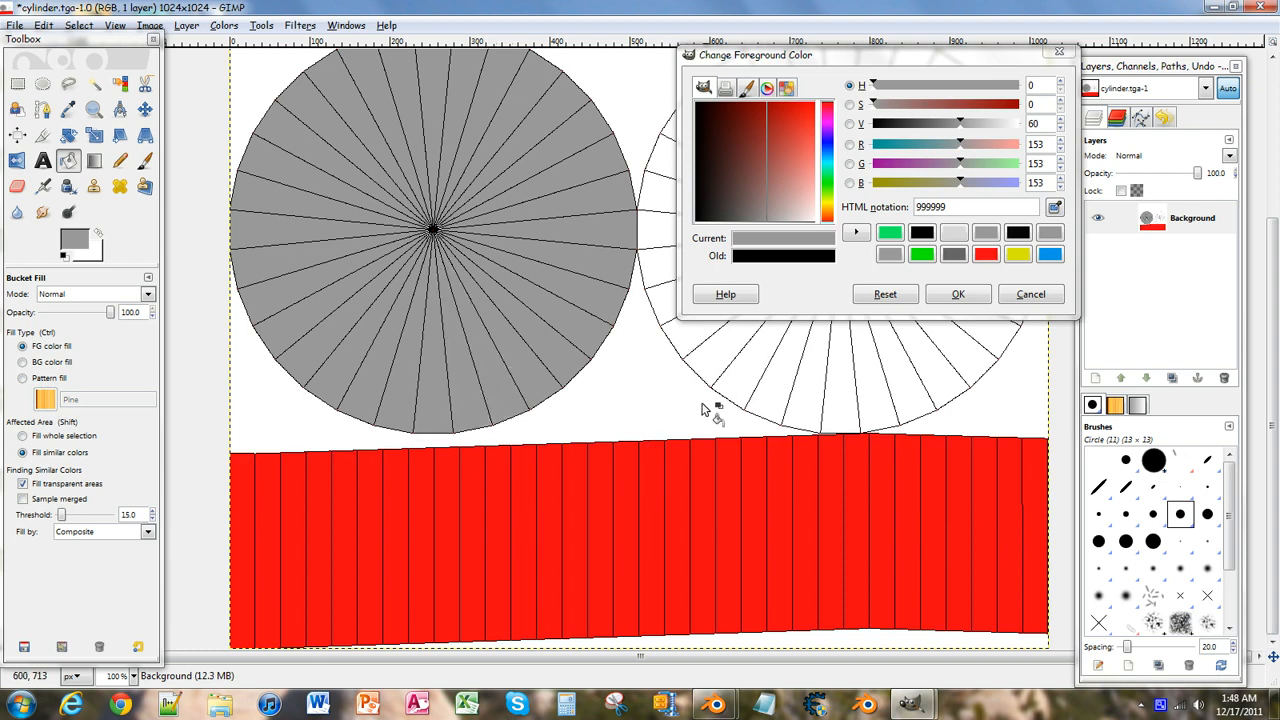
{"action": "left_click_drag", "start_coordinate": [875, 57], "coordinate": [856, 103]}
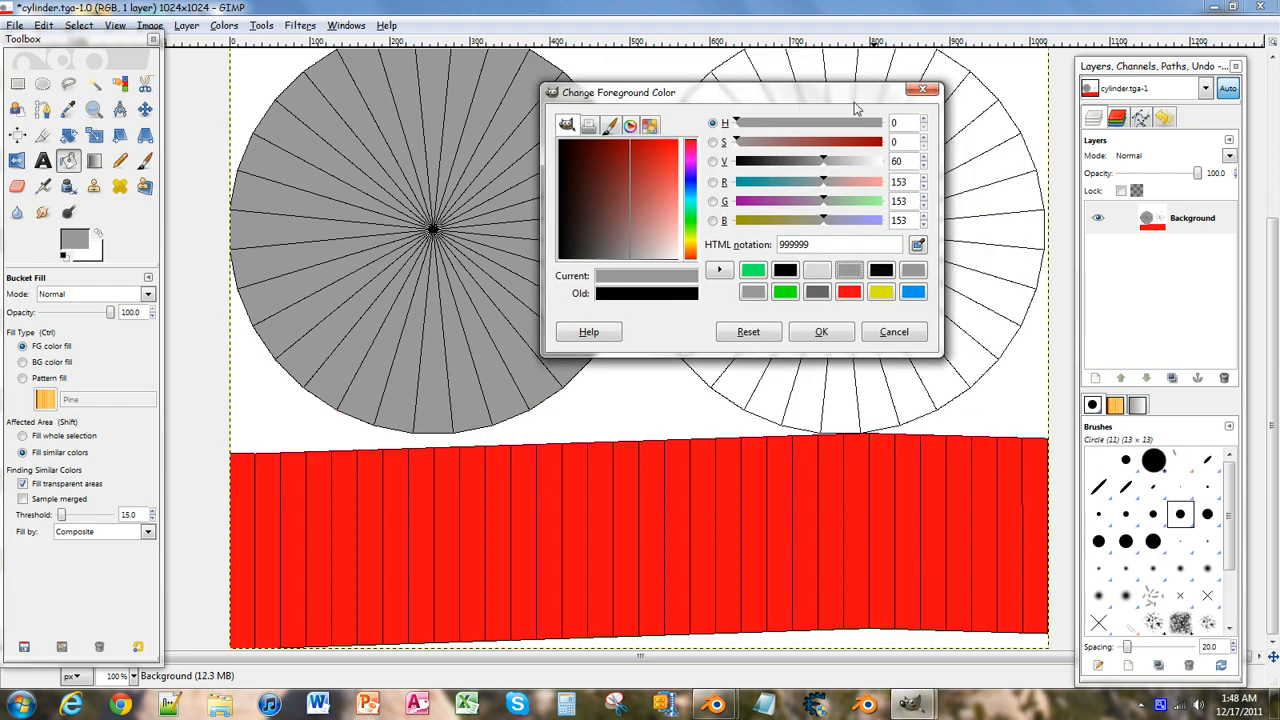
Bring the right circle into view, reset the fill colour to grey 999999 and undo the mistaken black fill.
{"action": "left_click", "coordinate": [924, 91]}
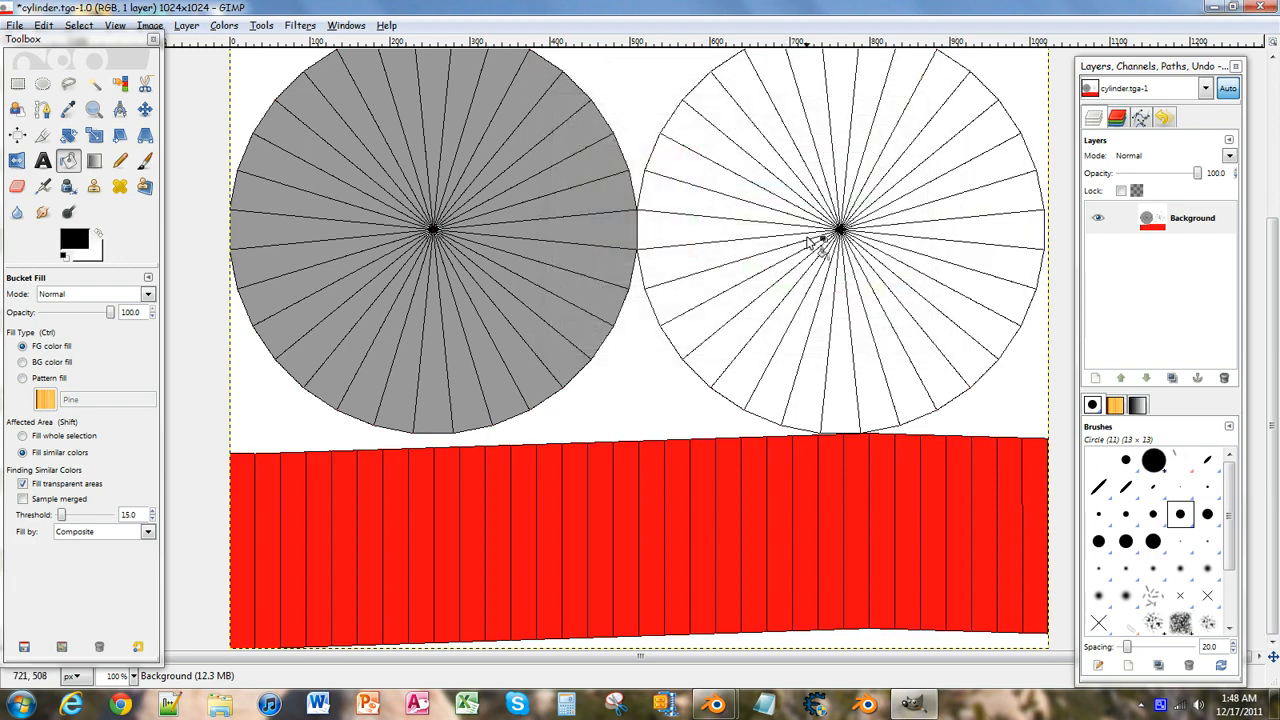
{"action": "mouse_move", "coordinate": [625, 398]}
{"action": "middle_mouse_down"}
{"action": "mouse_move", "coordinate": [488, 483]}
{"action": "mouse_move", "coordinate": [424, 483]}
{"action": "middle_mouse_up"}
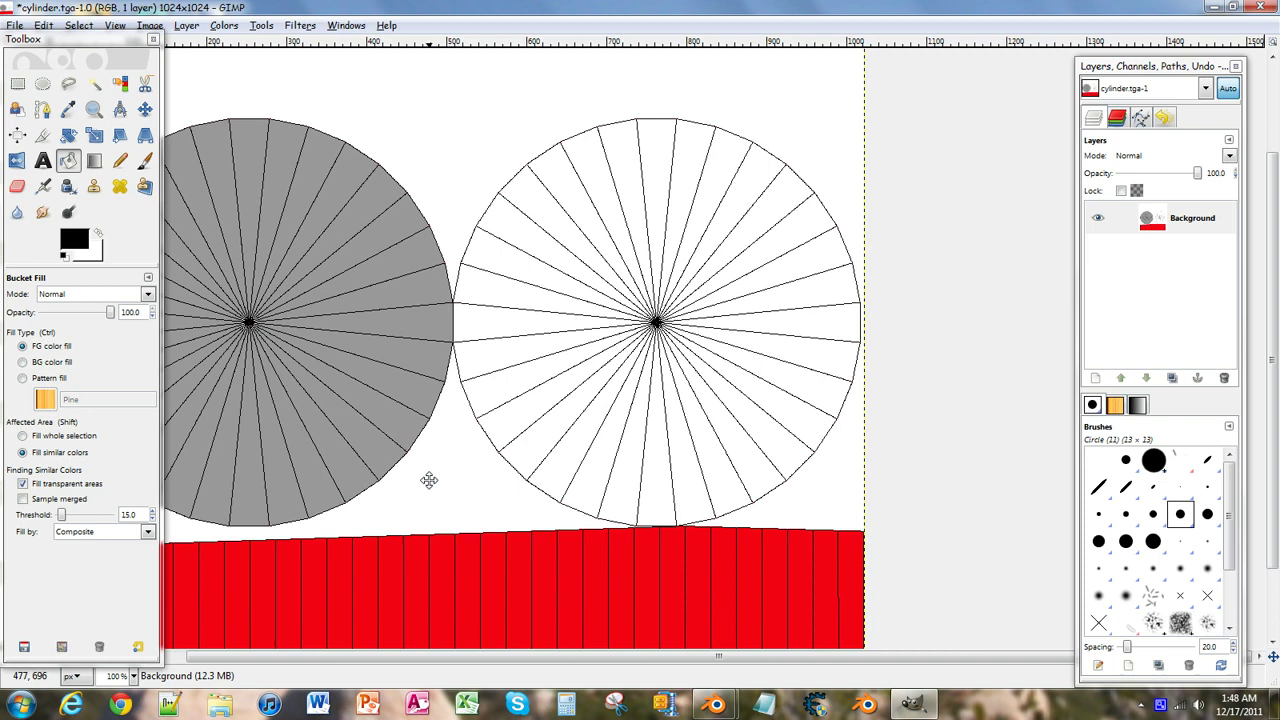
{"action": "left_click", "coordinate": [477, 326]}
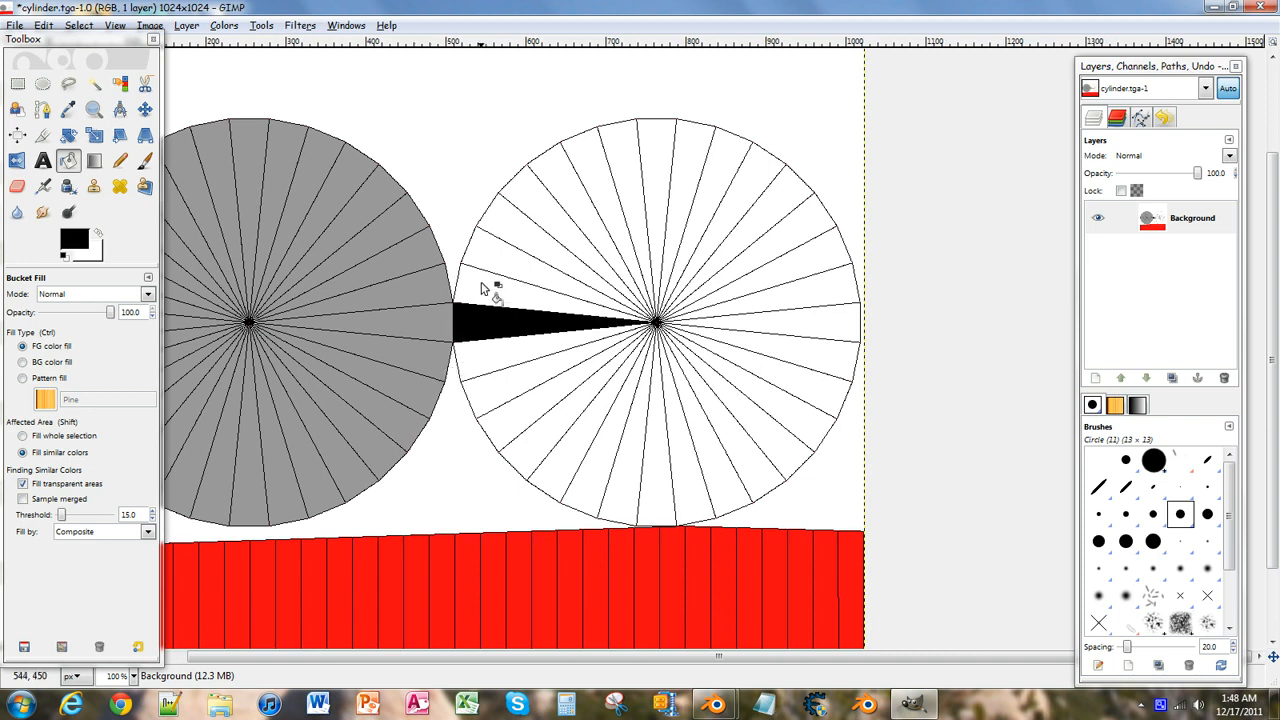
{"action": "left_click", "coordinate": [72, 238]}
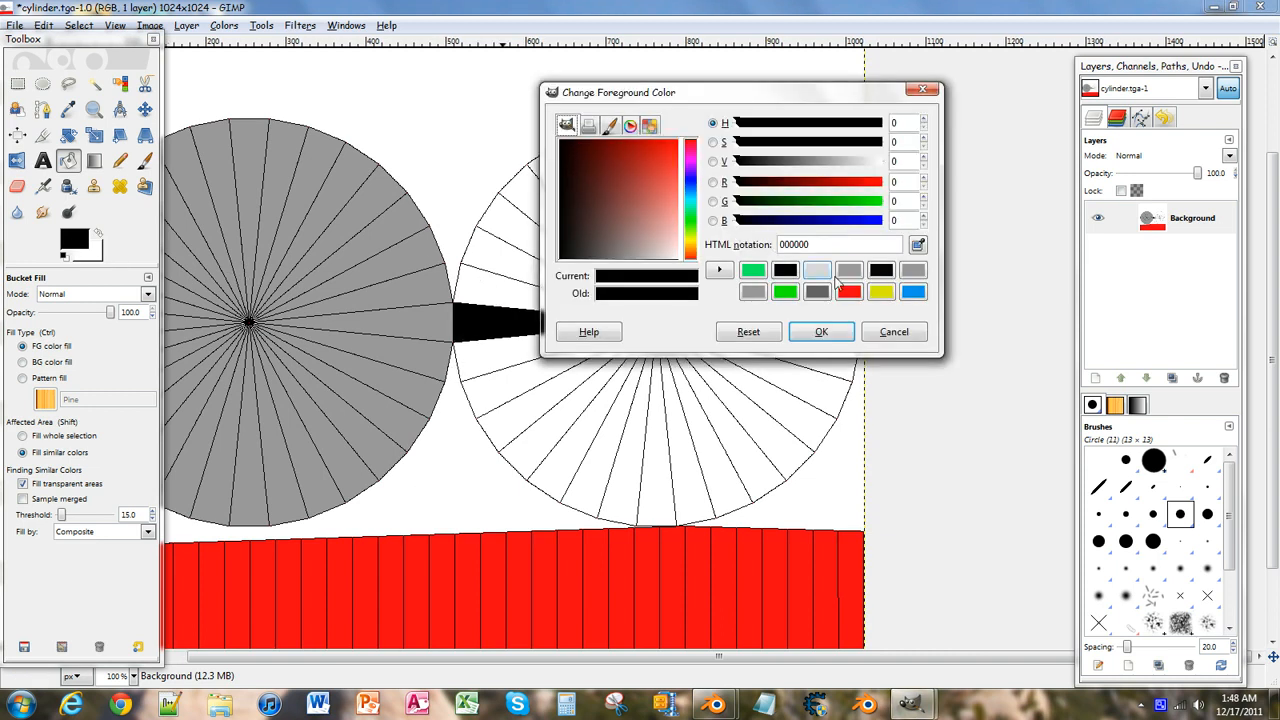
{"action": "left_click", "coordinate": [849, 271]}
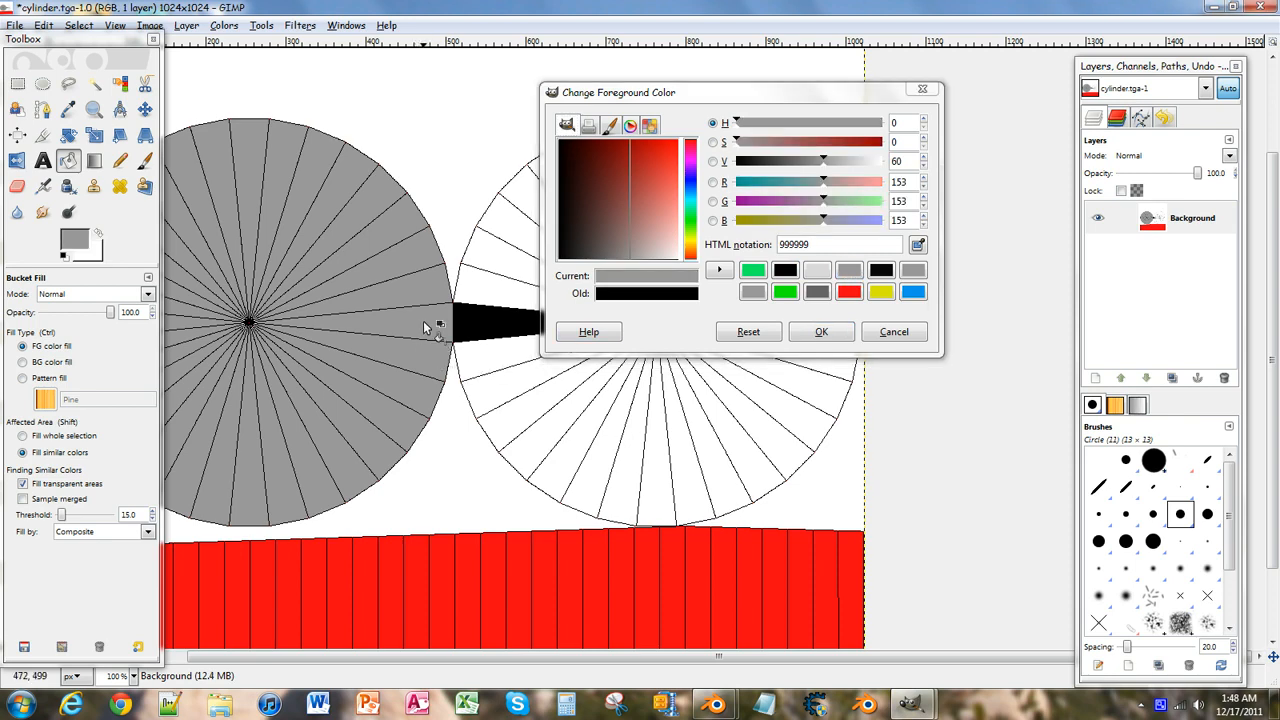
{"action": "left_click", "coordinate": [821, 331]}
{"action": "left_click", "coordinate": [497, 327]}
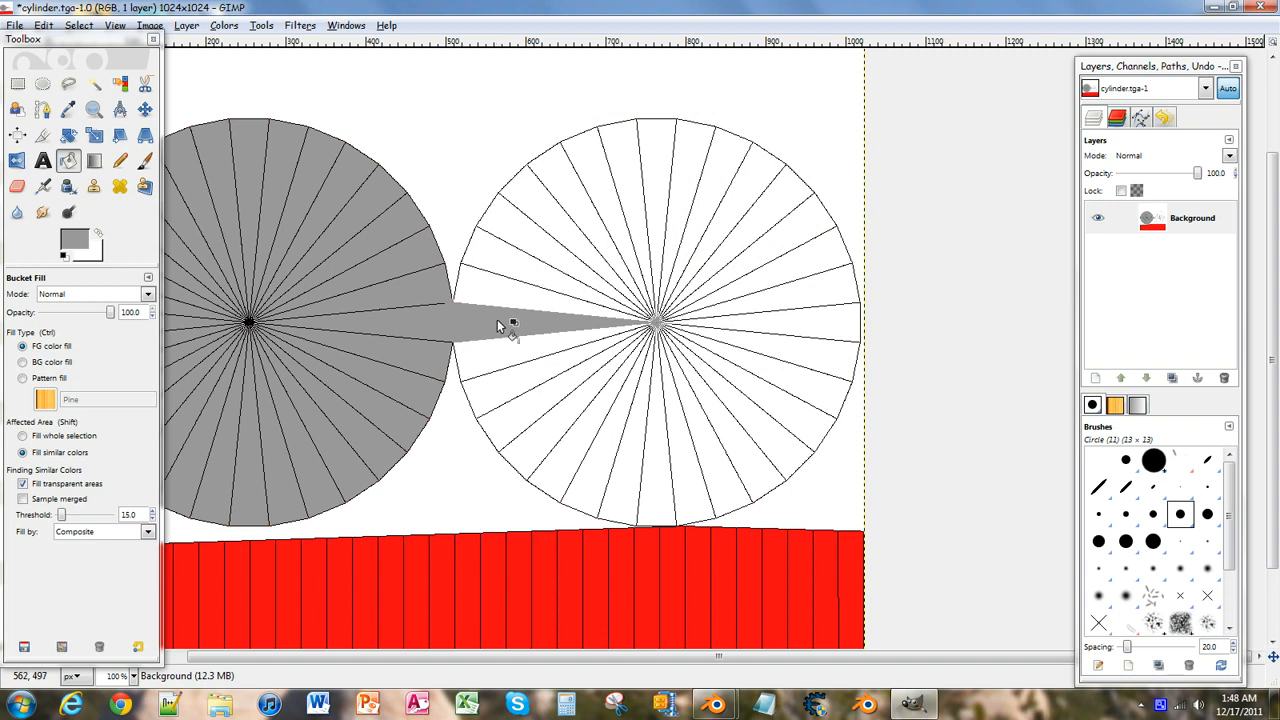
{"action": "key", "text": "ctrl+z"}
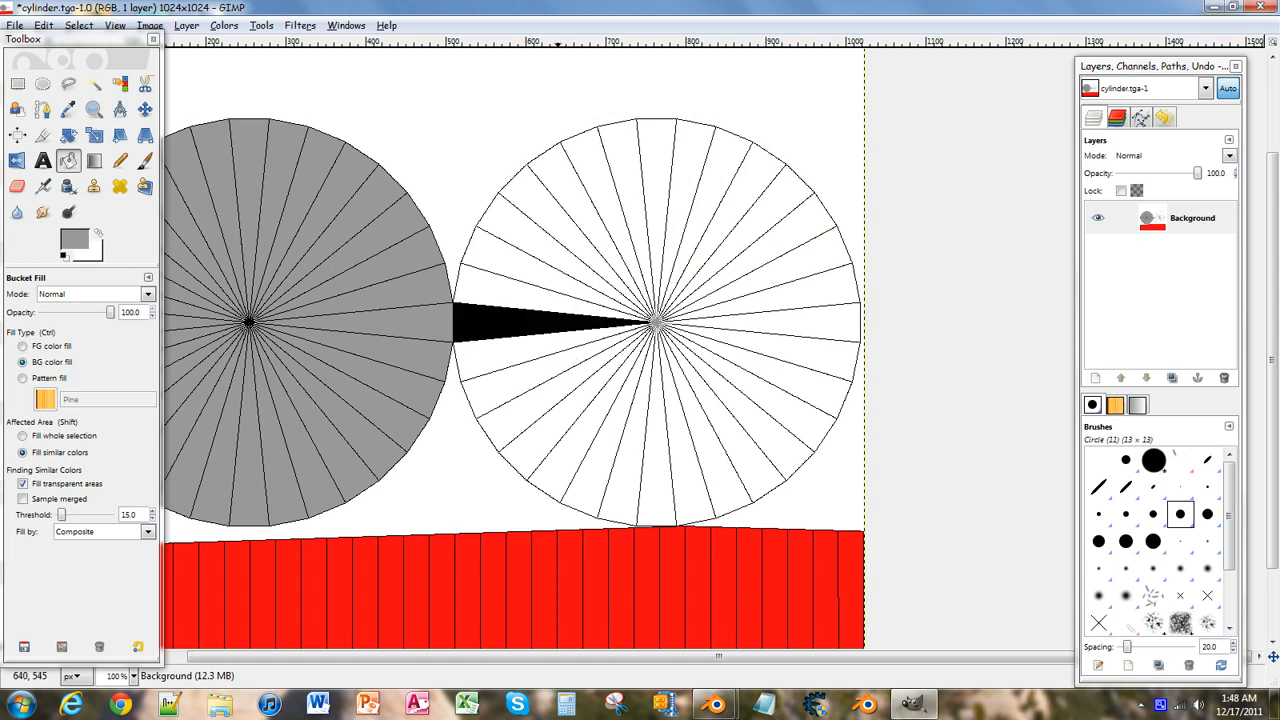
{"action": "key", "text": "ctrl+z"}
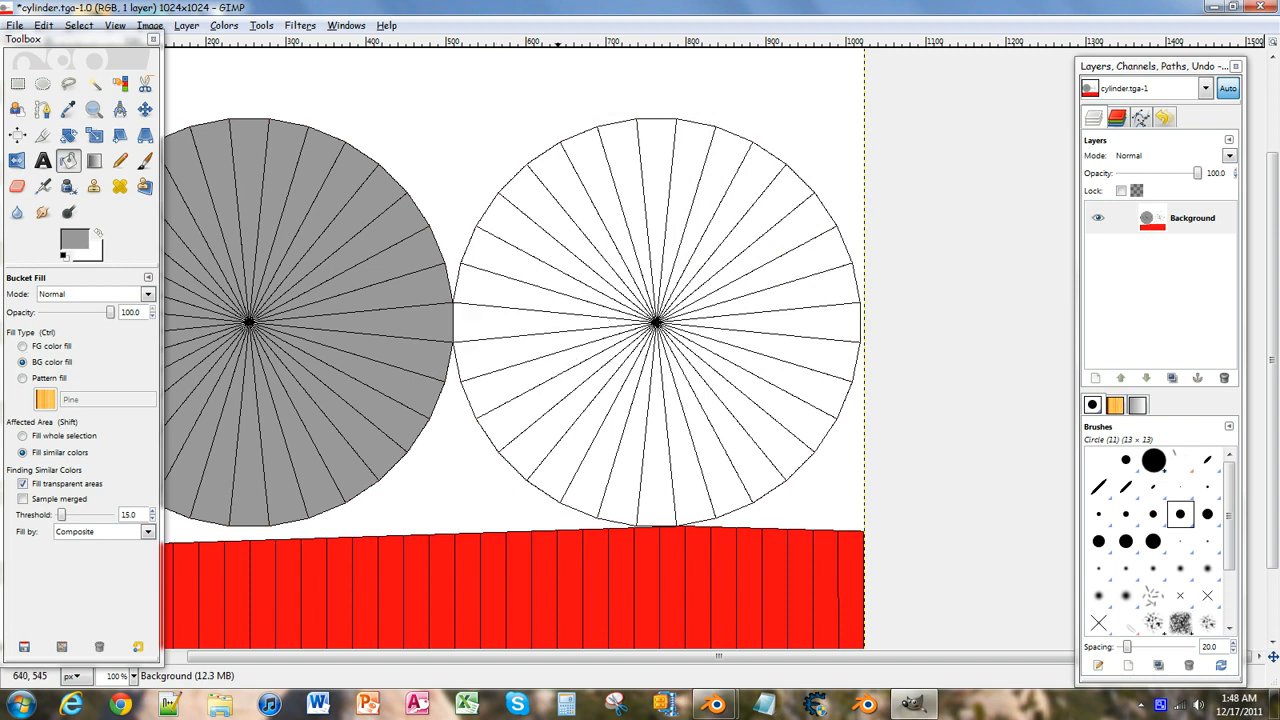
Bucket-fill the right circle's wedges grey from the left side up over the top and down the right.
{"action": "left_click", "coordinate": [490, 327]}
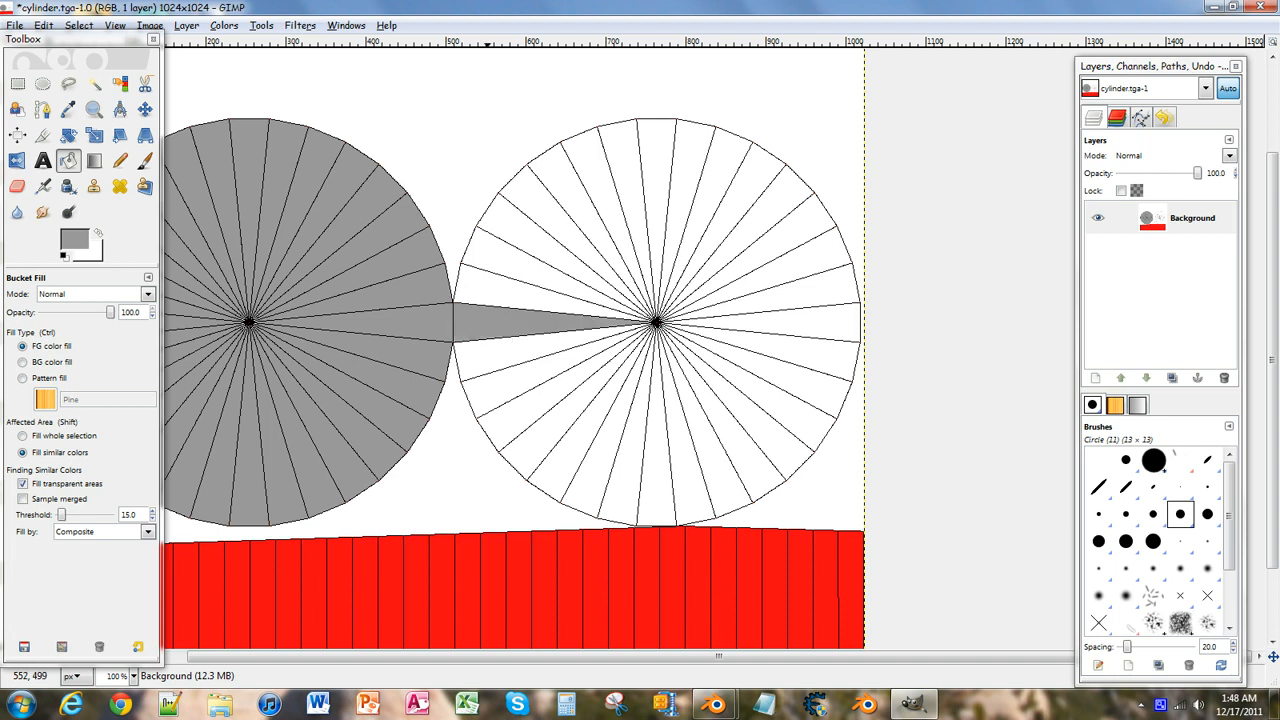
{"action": "left_click", "coordinate": [498, 297]}
{"action": "left_click", "coordinate": [505, 245]}
{"action": "left_click", "coordinate": [540, 212]}
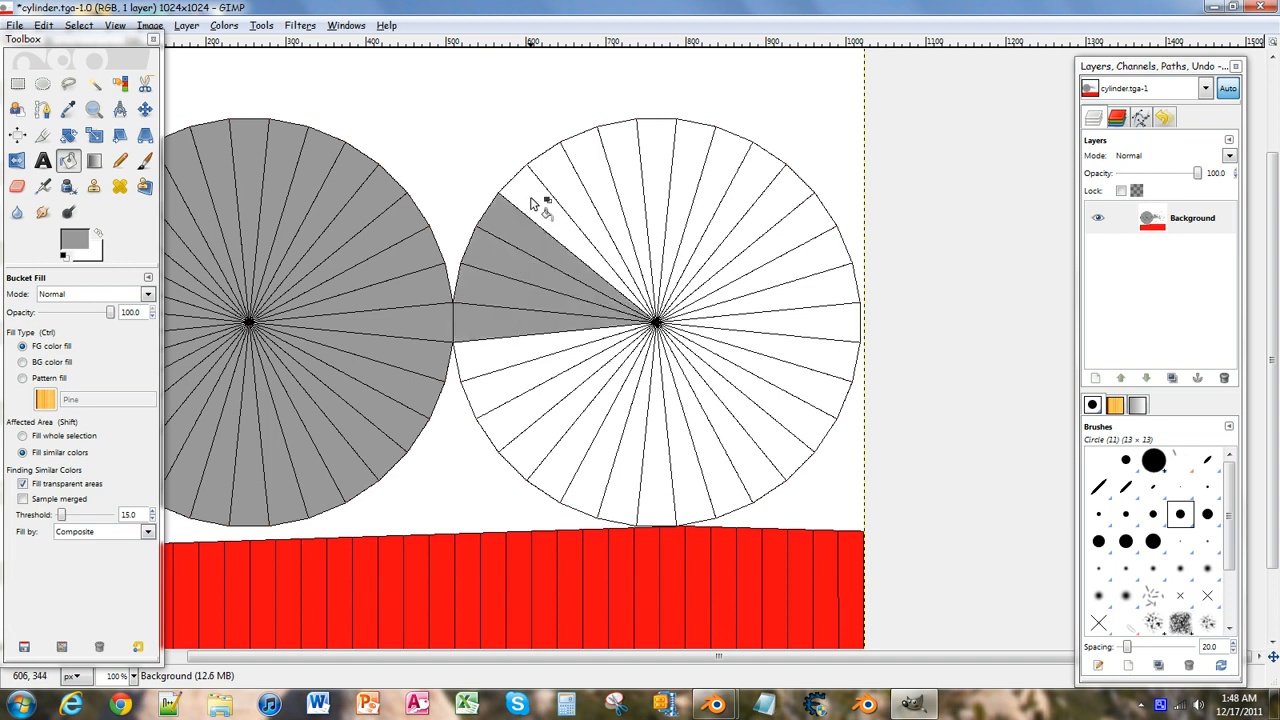
{"action": "left_click", "coordinate": [568, 188]}
{"action": "left_click", "coordinate": [620, 160]}
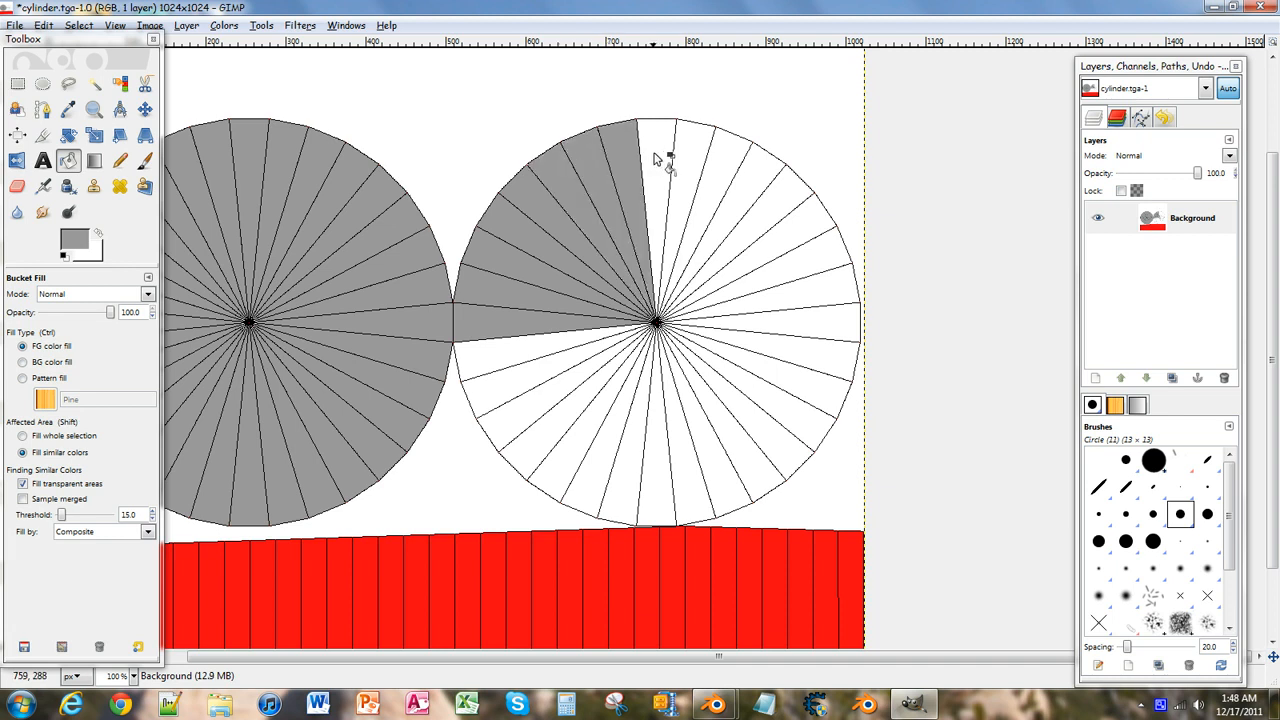
{"action": "left_click", "coordinate": [656, 158]}
{"action": "left_click", "coordinate": [698, 165]}
{"action": "left_click", "coordinate": [724, 170]}
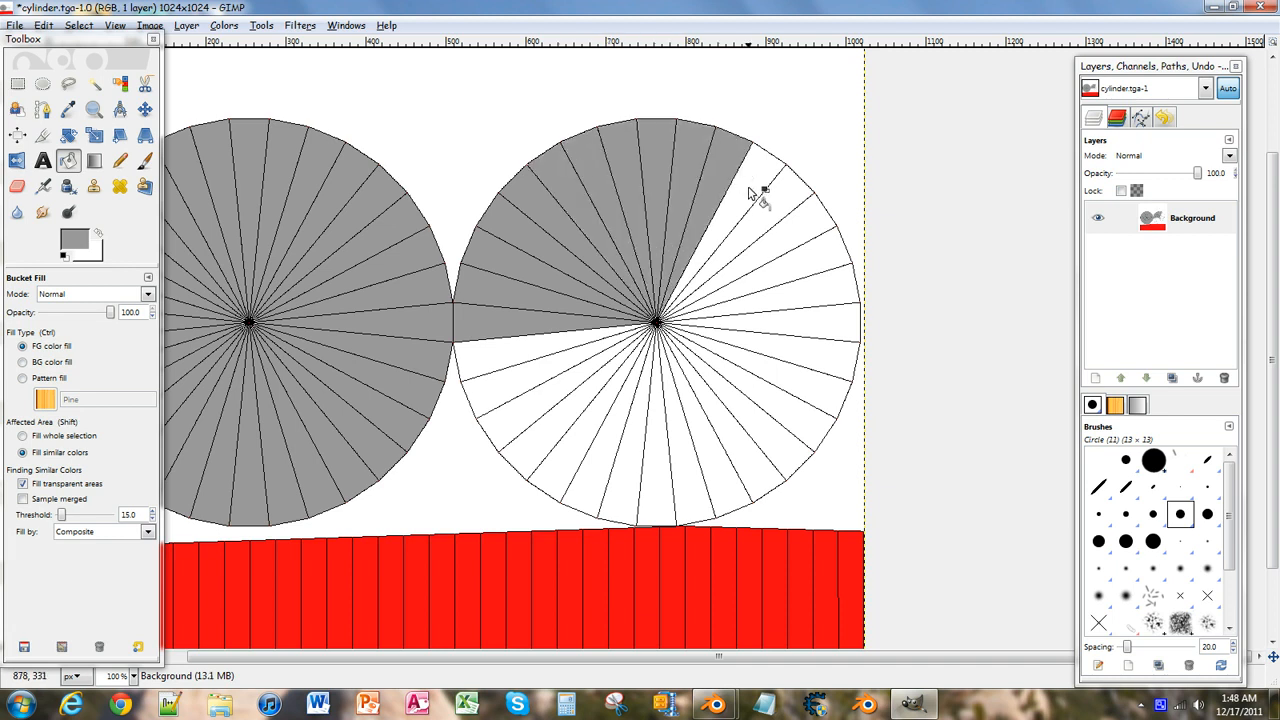
{"action": "left_click", "coordinate": [767, 200]}
{"action": "left_click", "coordinate": [778, 218]}
{"action": "left_click", "coordinate": [800, 250]}
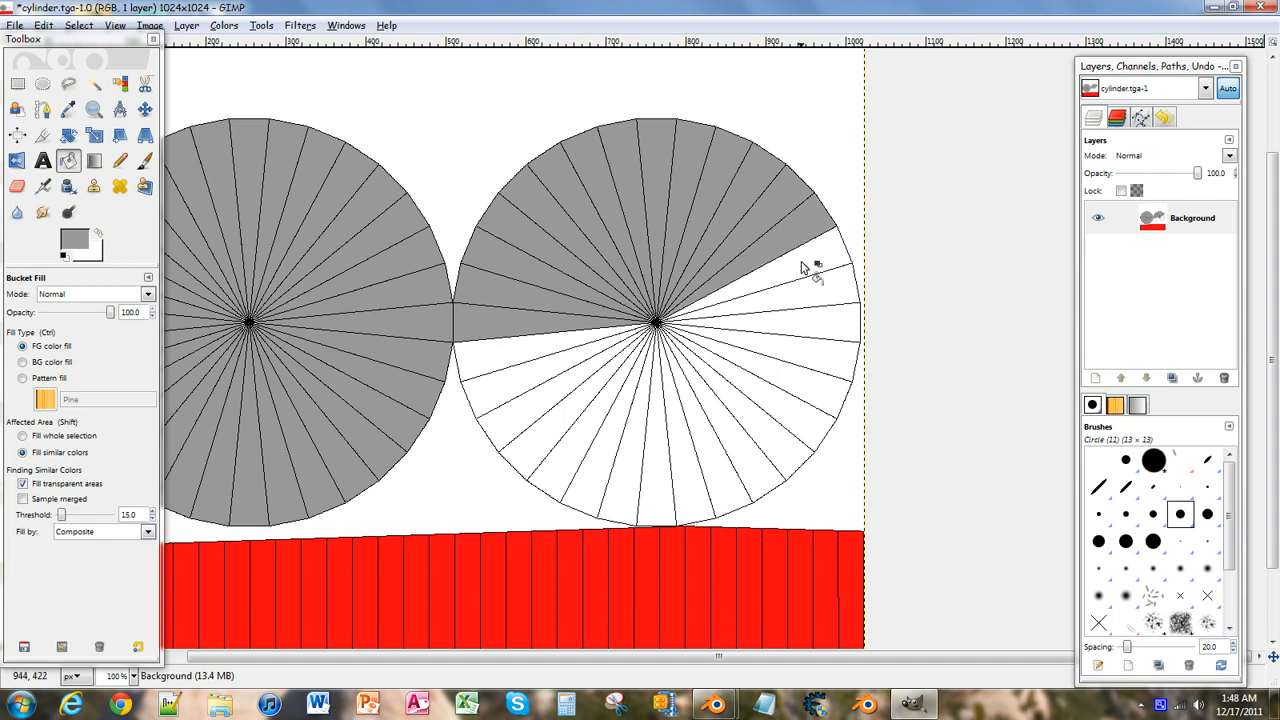
{"action": "left_click", "coordinate": [816, 290]}
{"action": "left_click", "coordinate": [816, 316]}
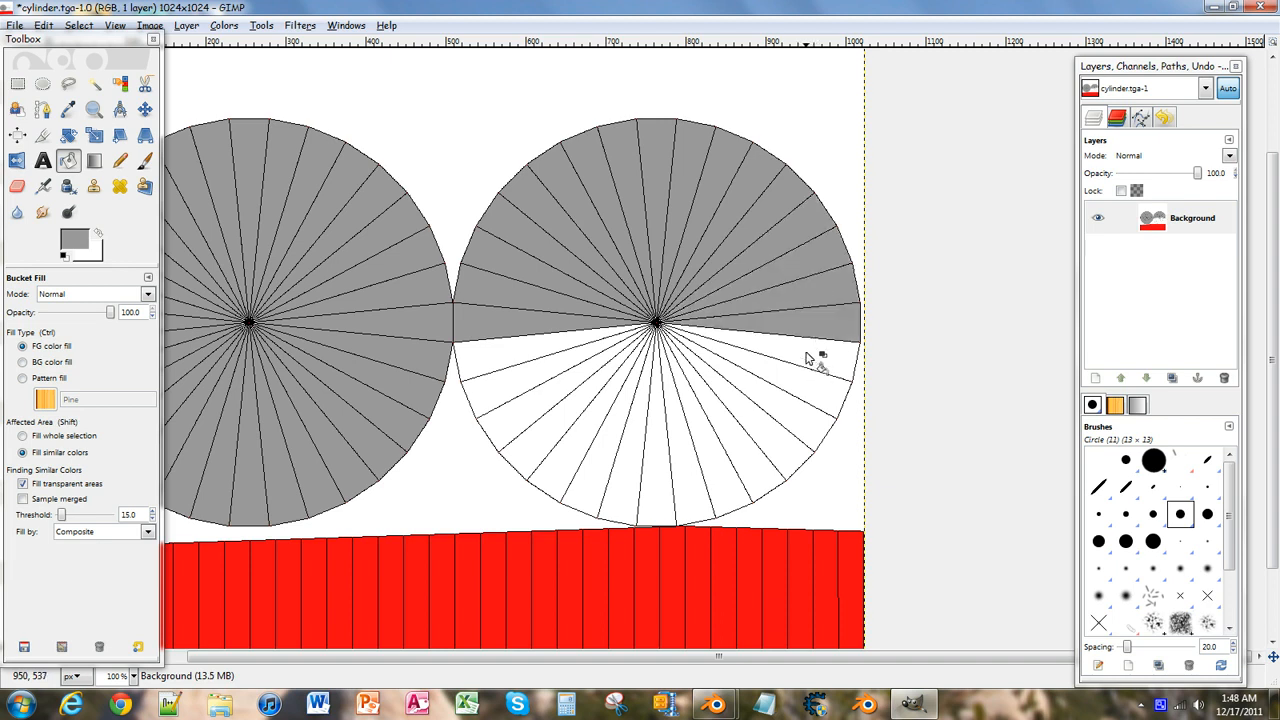
Fill the lower wedges so the right cap is solid grey like the left one.
{"action": "left_click", "coordinate": [808, 360]}
{"action": "left_click", "coordinate": [798, 395]}
{"action": "left_click", "coordinate": [770, 440]}
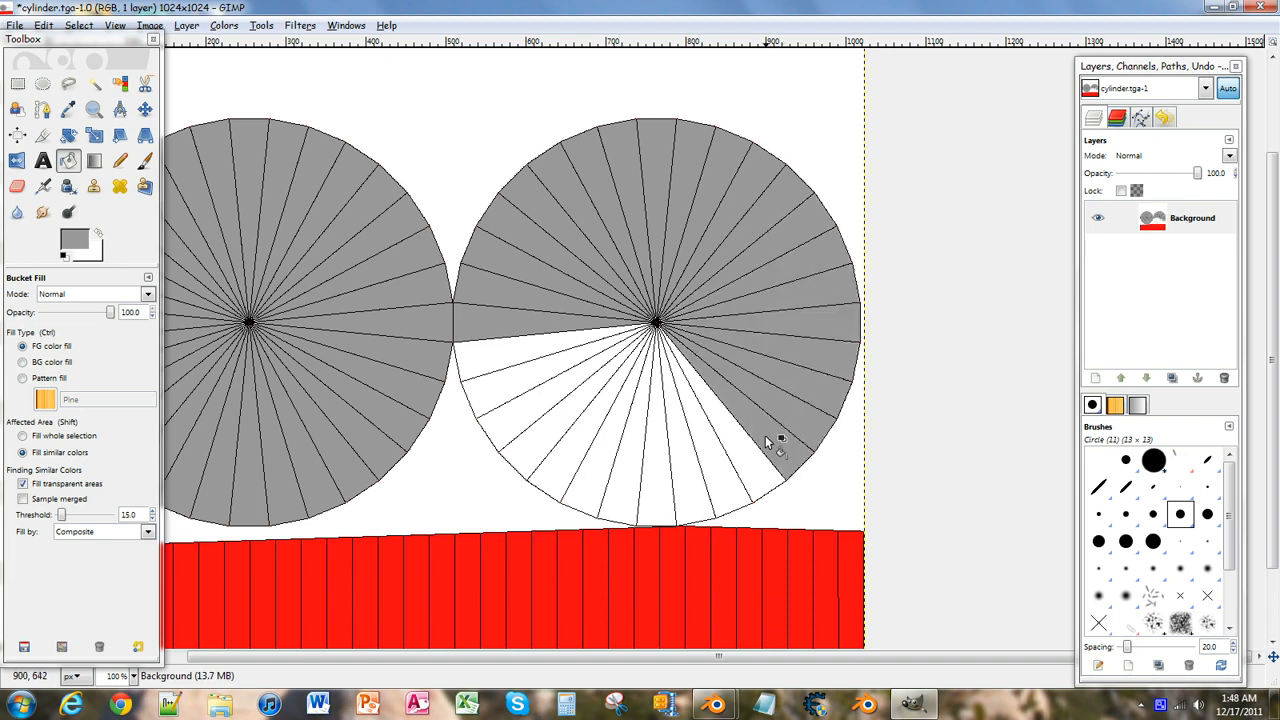
{"action": "left_click", "coordinate": [750, 452]}
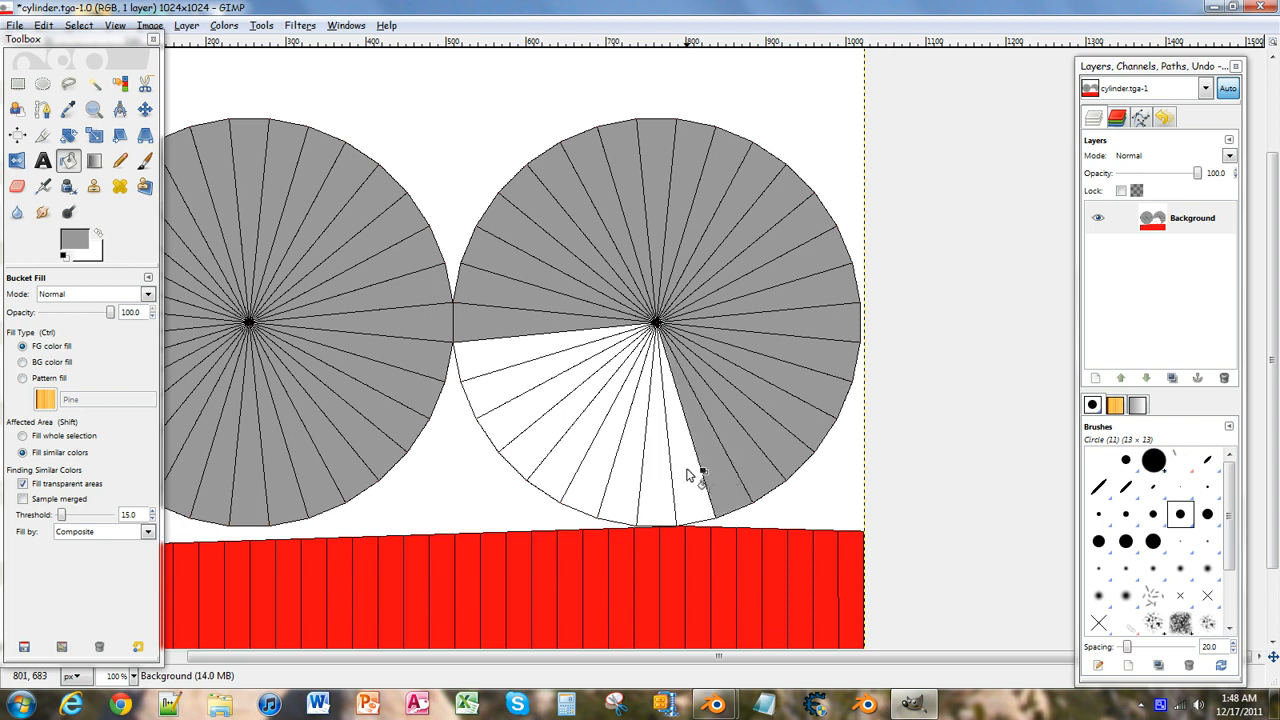
{"action": "left_click", "coordinate": [688, 475]}
{"action": "left_click", "coordinate": [635, 481]}
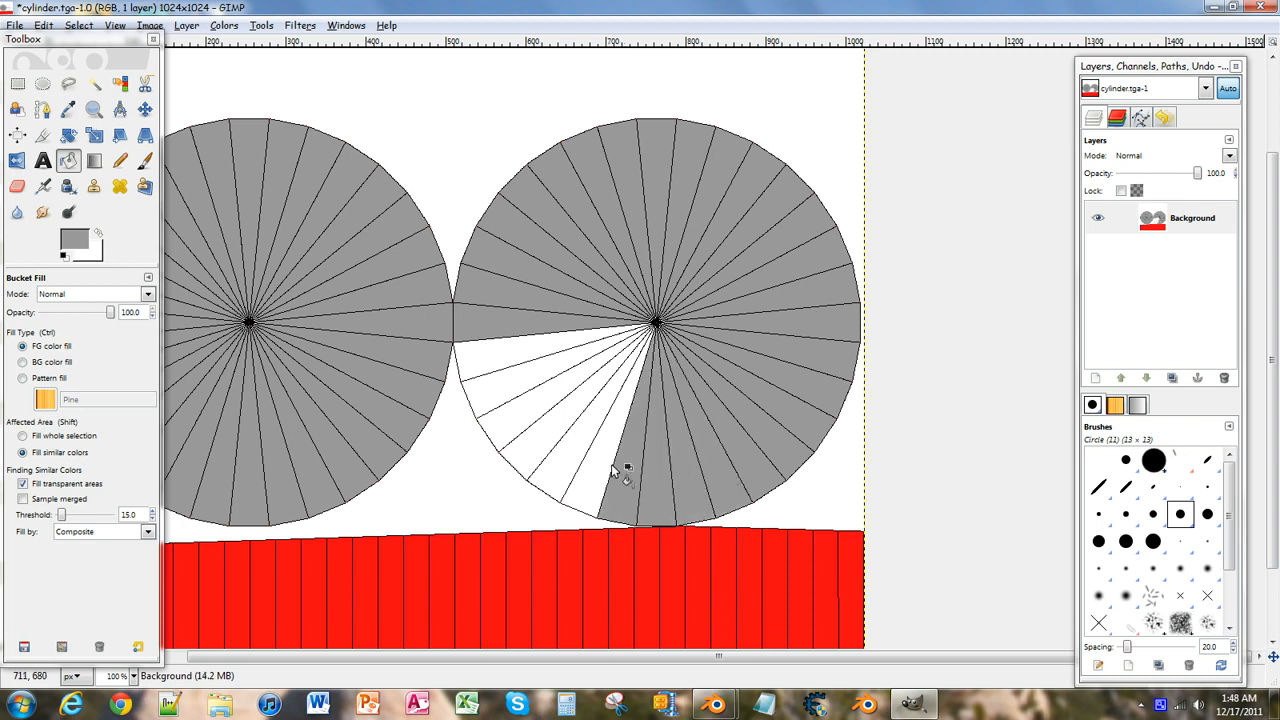
{"action": "left_click", "coordinate": [598, 468]}
{"action": "left_click", "coordinate": [567, 459]}
{"action": "left_click", "coordinate": [552, 436]}
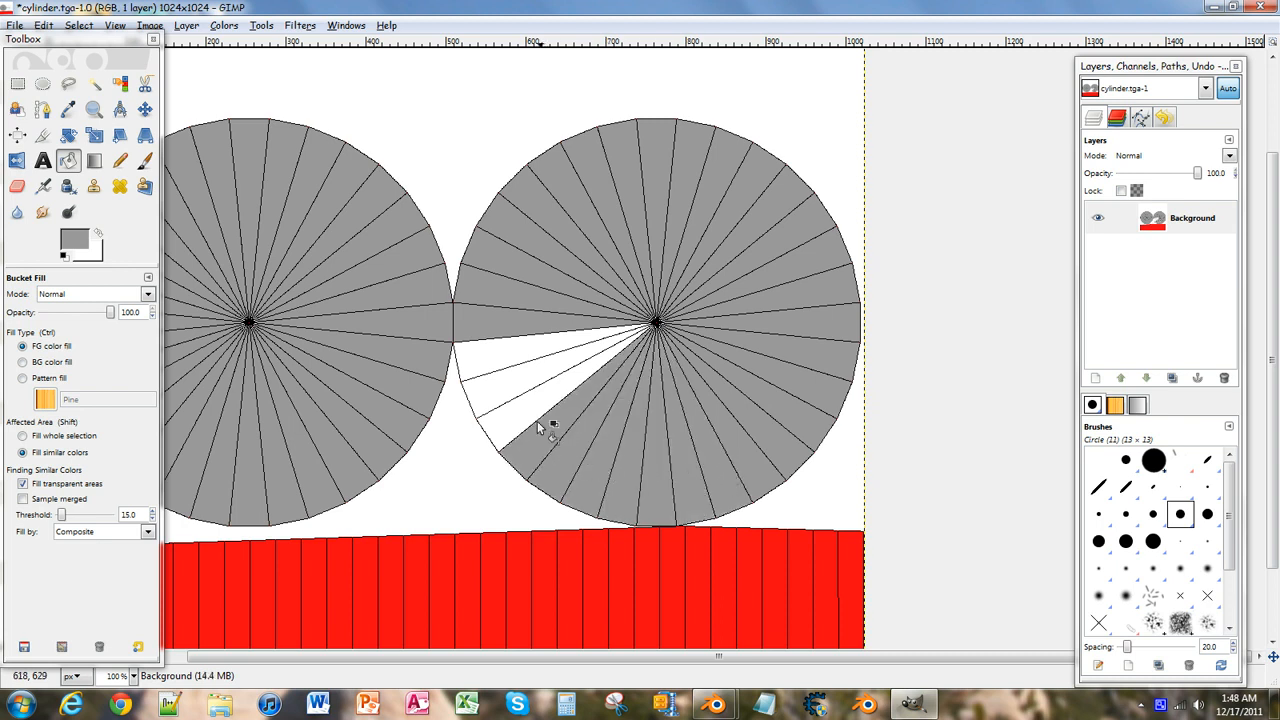
{"action": "left_click", "coordinate": [535, 414]}
{"action": "left_click", "coordinate": [520, 378]}
{"action": "left_click", "coordinate": [496, 350]}
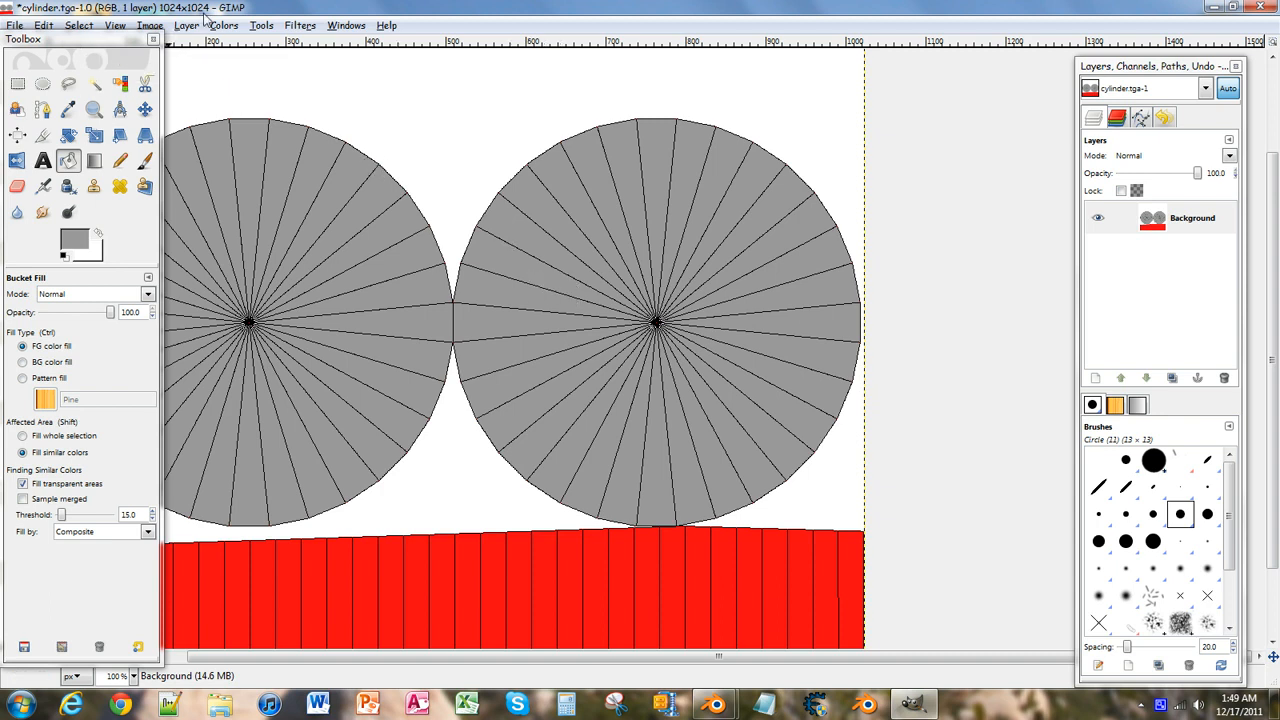
Save the painted texture back to cylinder.tga and close the image window.
{"action": "left_click", "coordinate": [16, 25]}
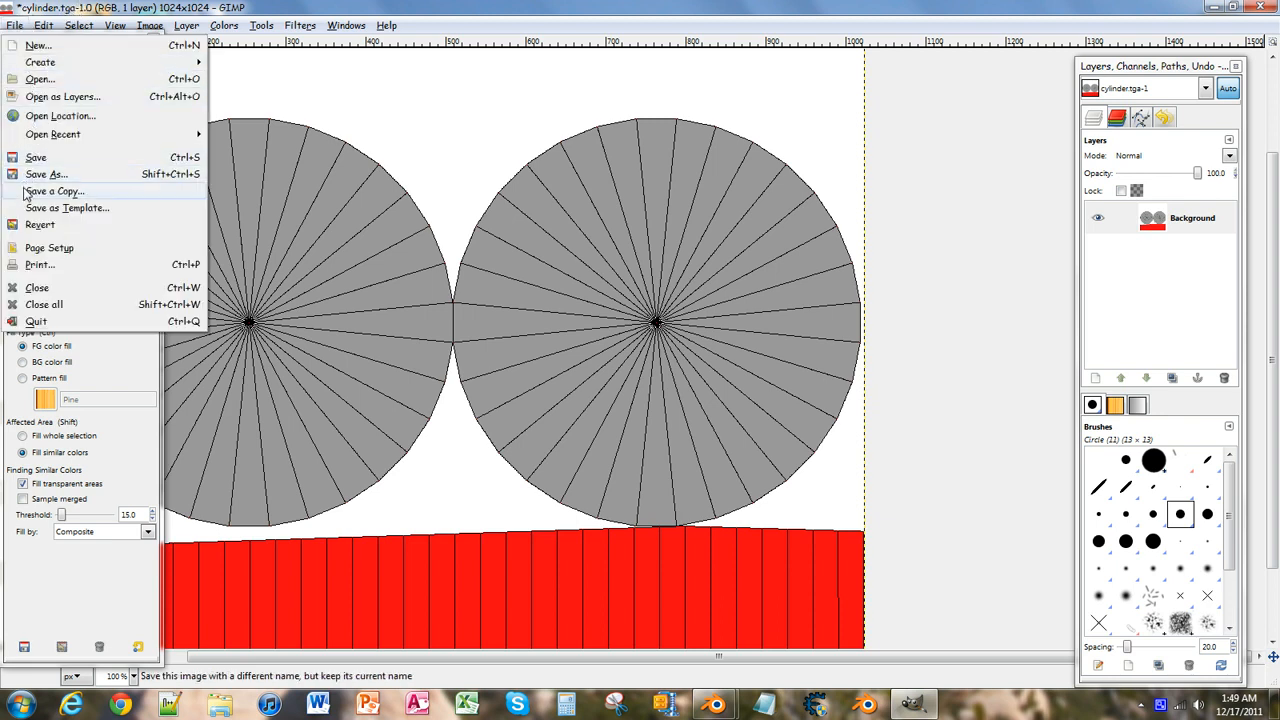
{"action": "left_click", "coordinate": [36, 157]}
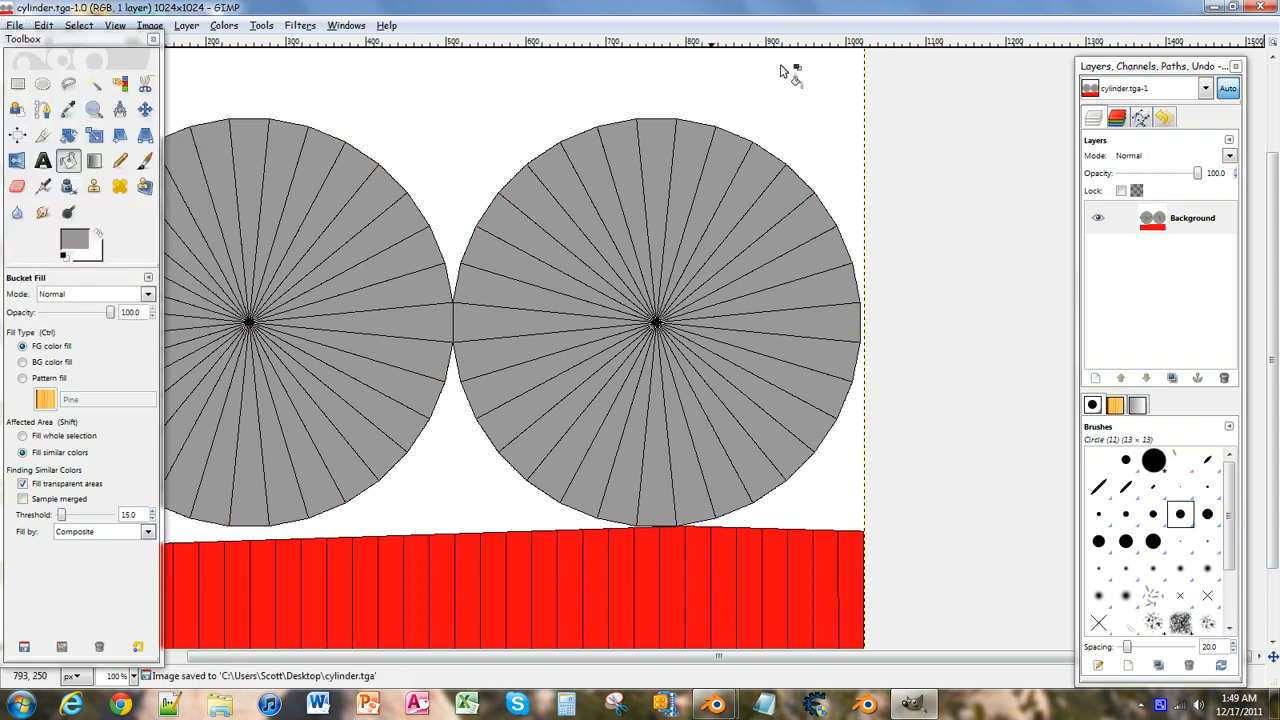
{"action": "left_click", "coordinate": [1262, 8]}
{"action": "left_click", "coordinate": [1236, 66]}
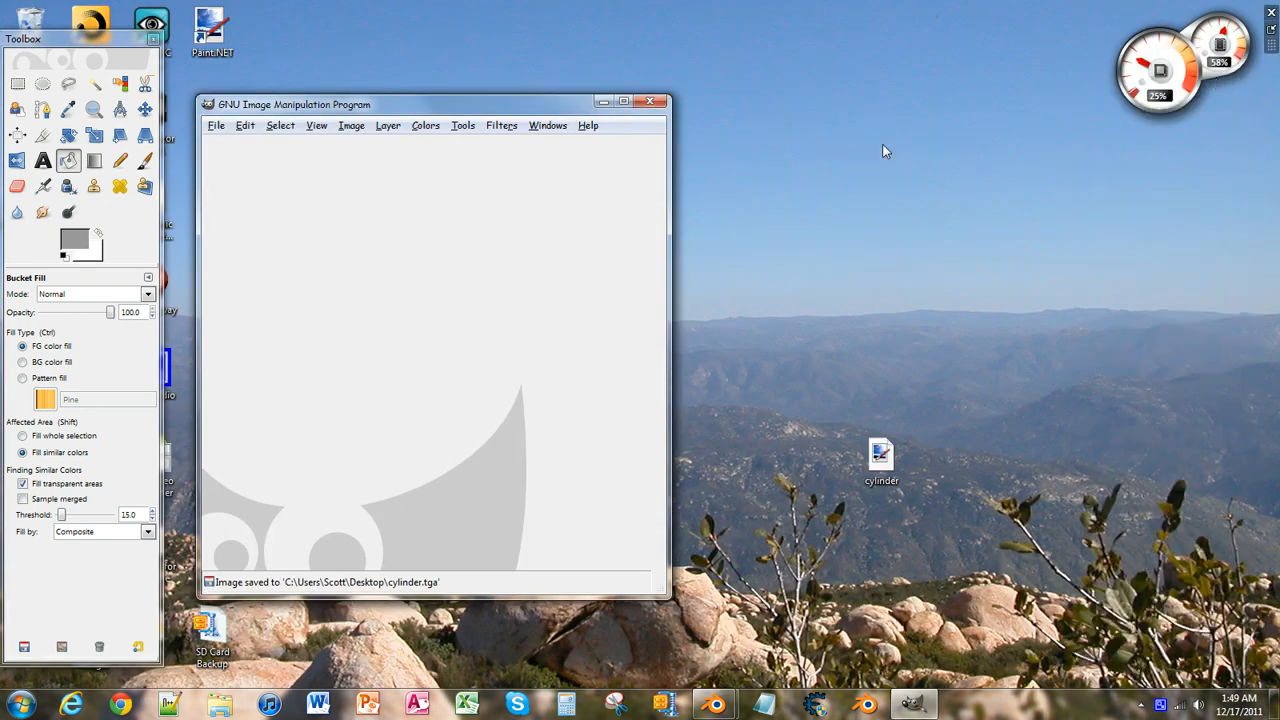
Restore the Layers/Channels/Undo dock from Recently Closed Docks, then quit GIMP.
{"action": "left_click", "coordinate": [548, 126]}
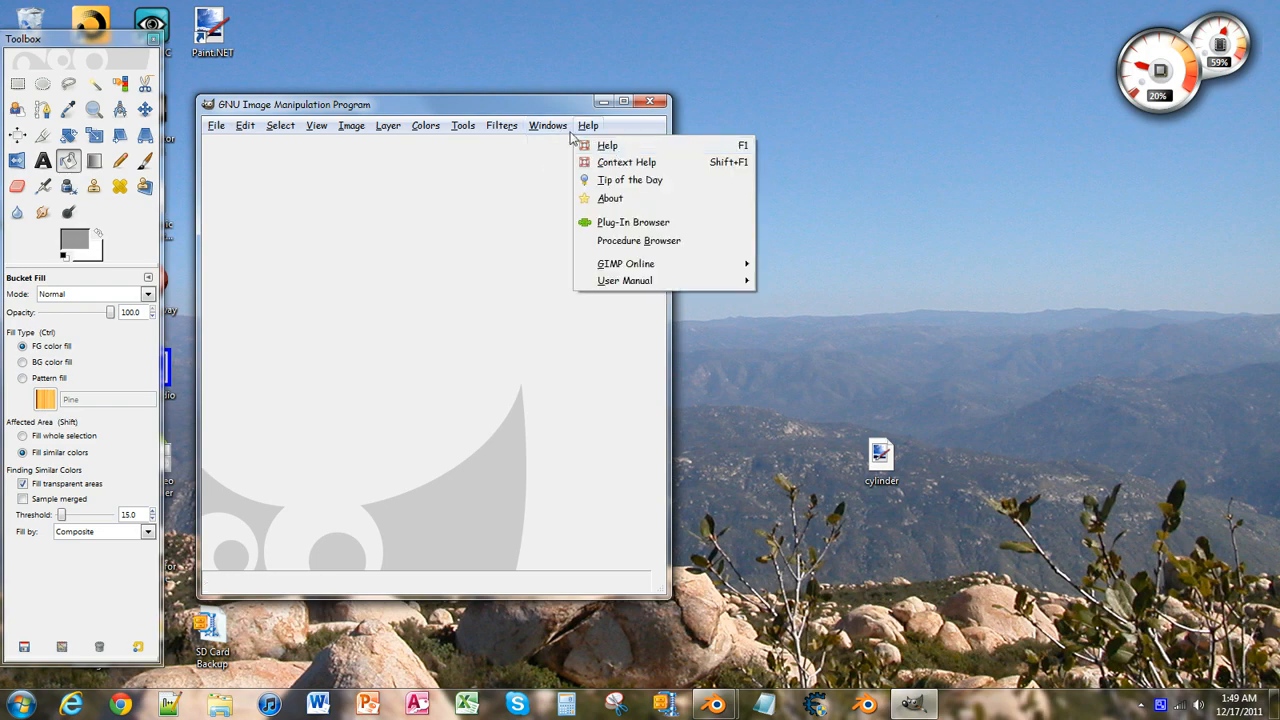
{"action": "left_click", "coordinate": [747, 147]}
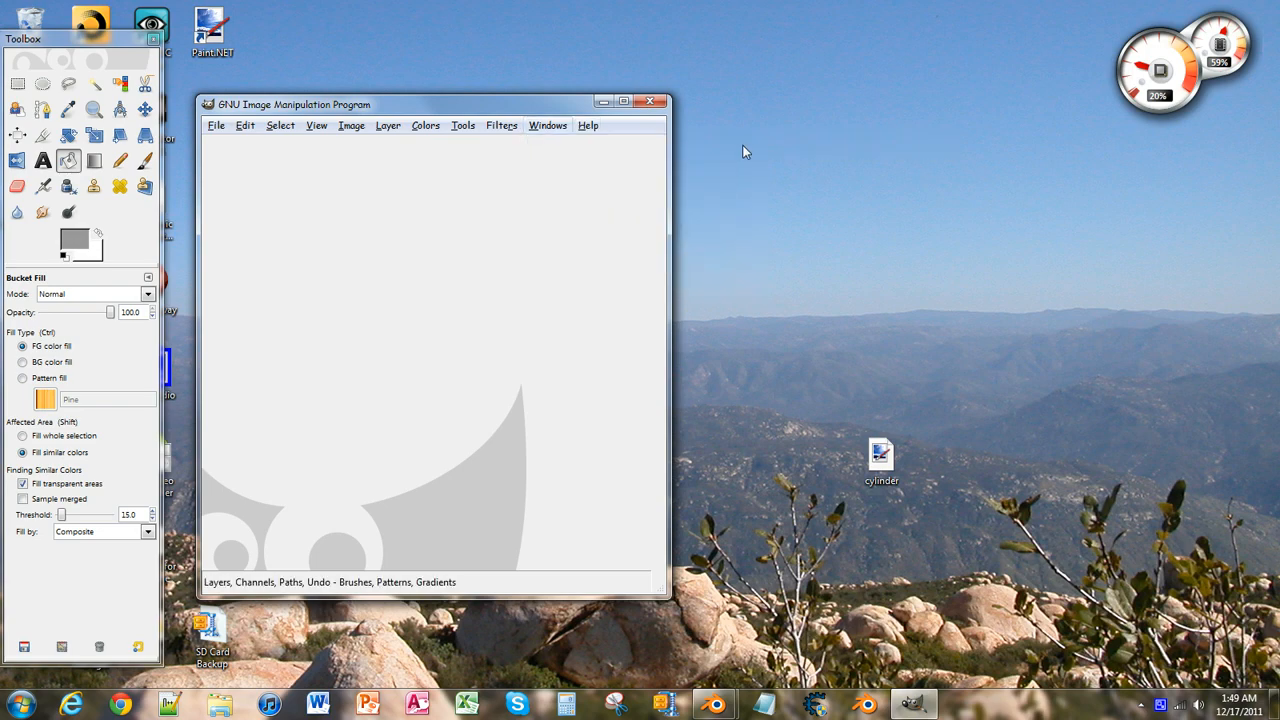
{"action": "left_click", "coordinate": [652, 103]}
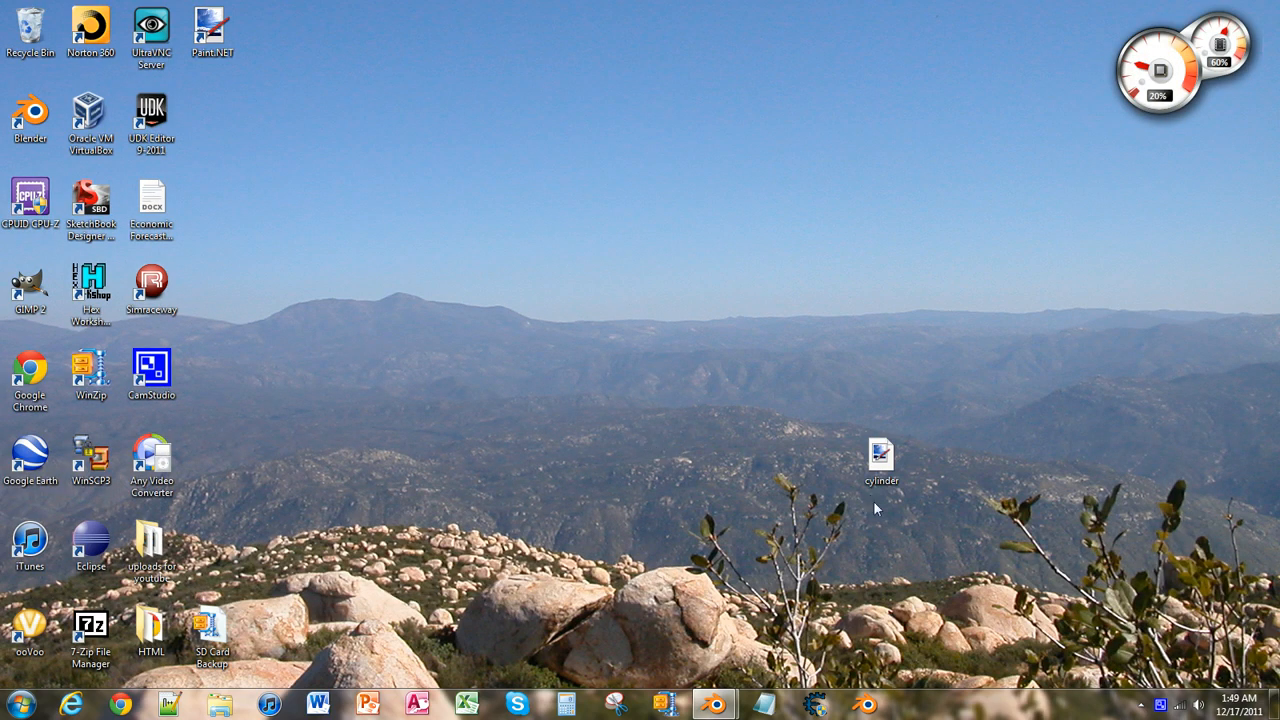
{"action": "mouse_move", "coordinate": [714, 704]}
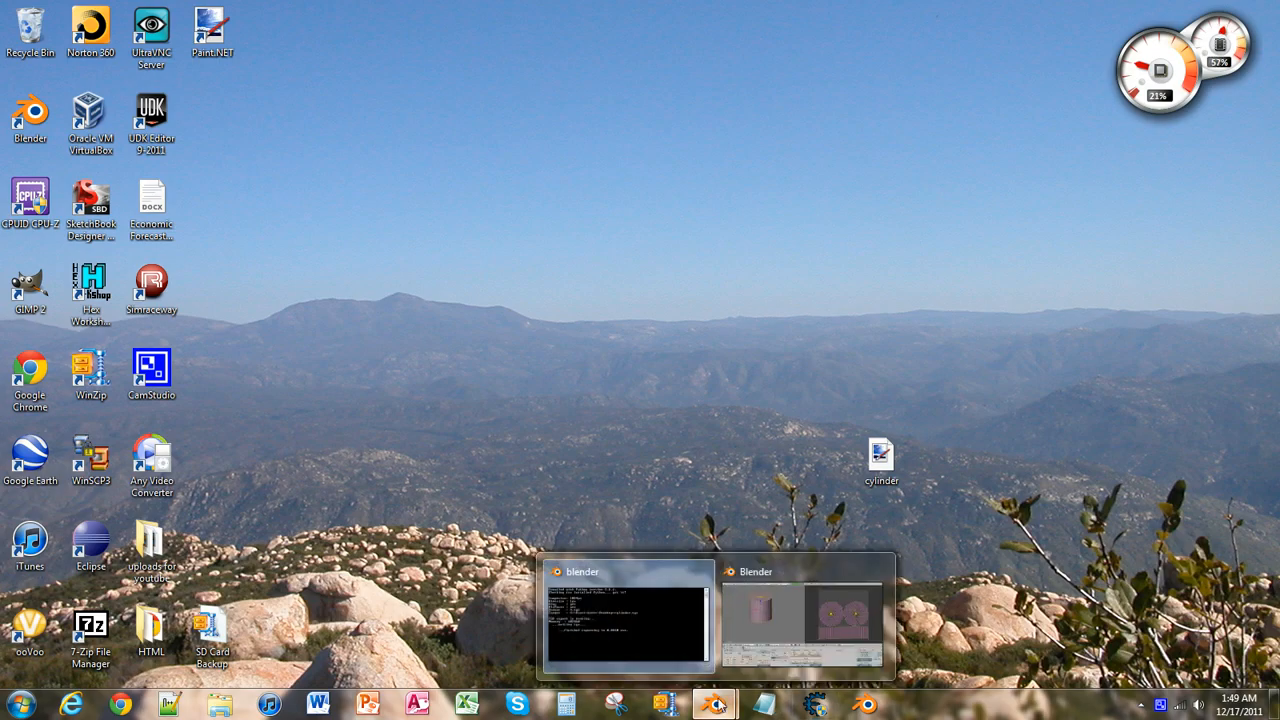
Return to Blender and start Image > Open in the UV editor's file browser.
{"action": "left_click", "coordinate": [800, 615]}
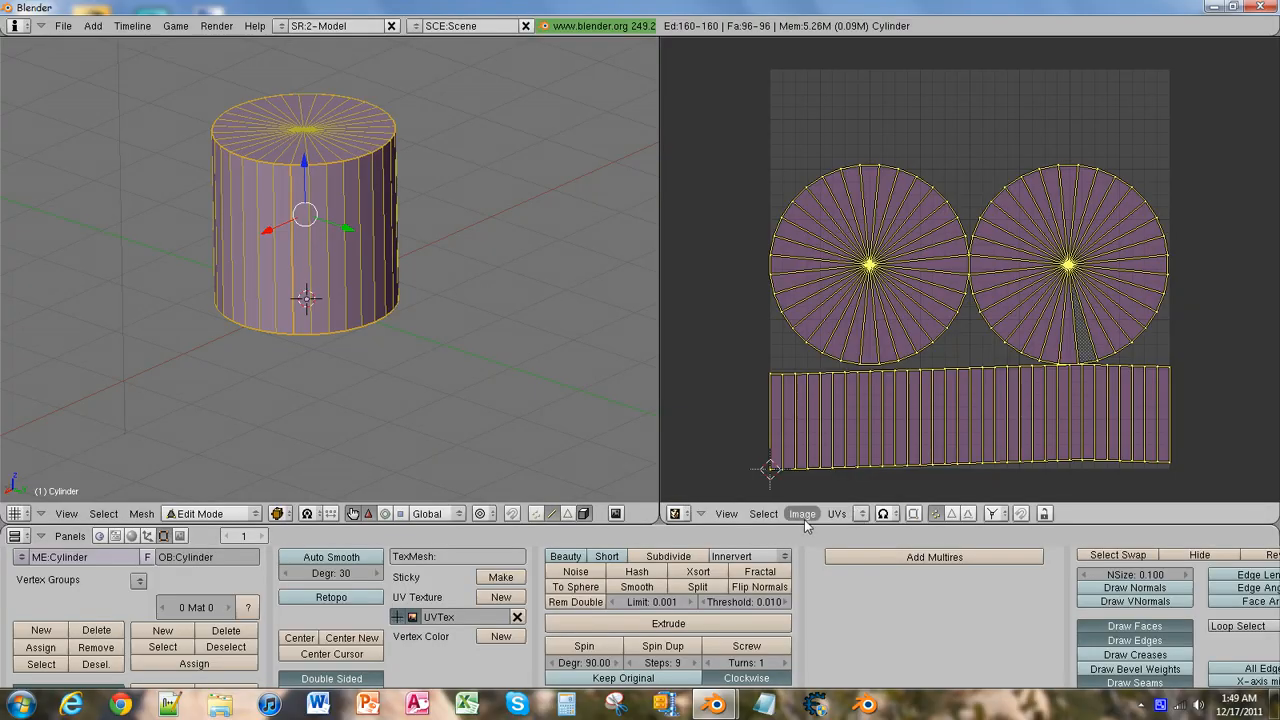
{"action": "left_click", "coordinate": [837, 514]}
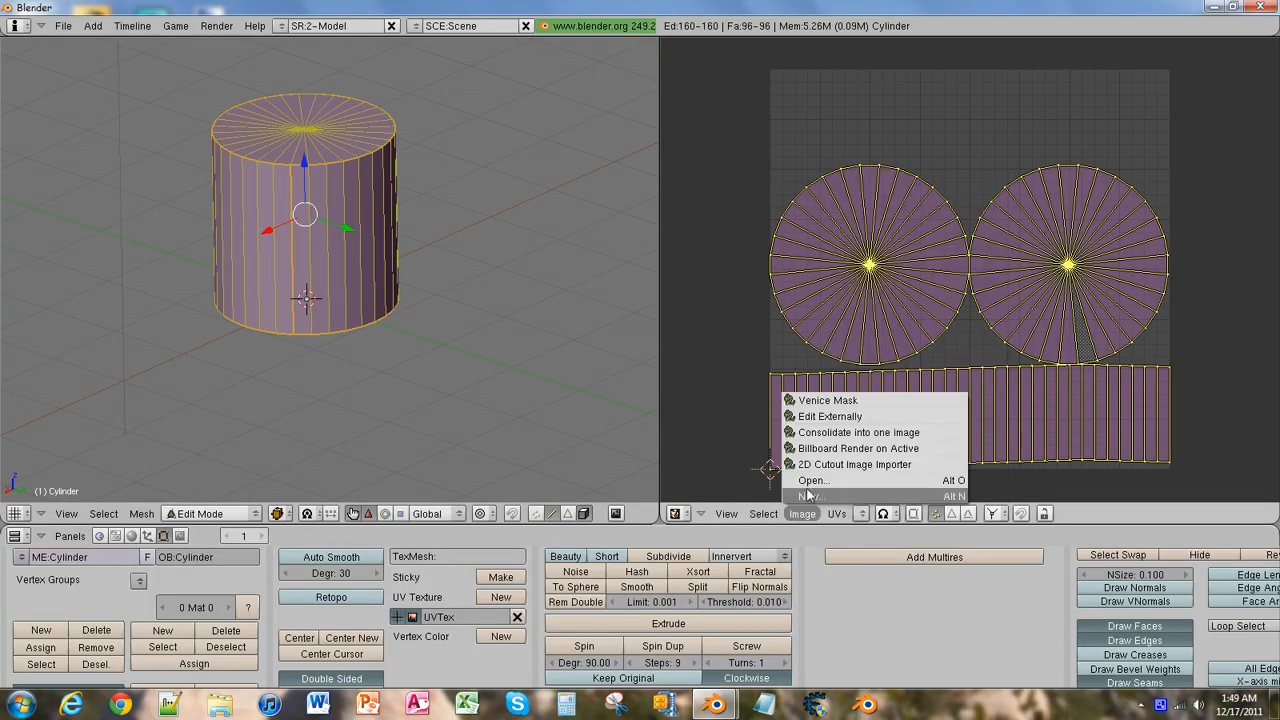
{"action": "left_click", "coordinate": [811, 481]}
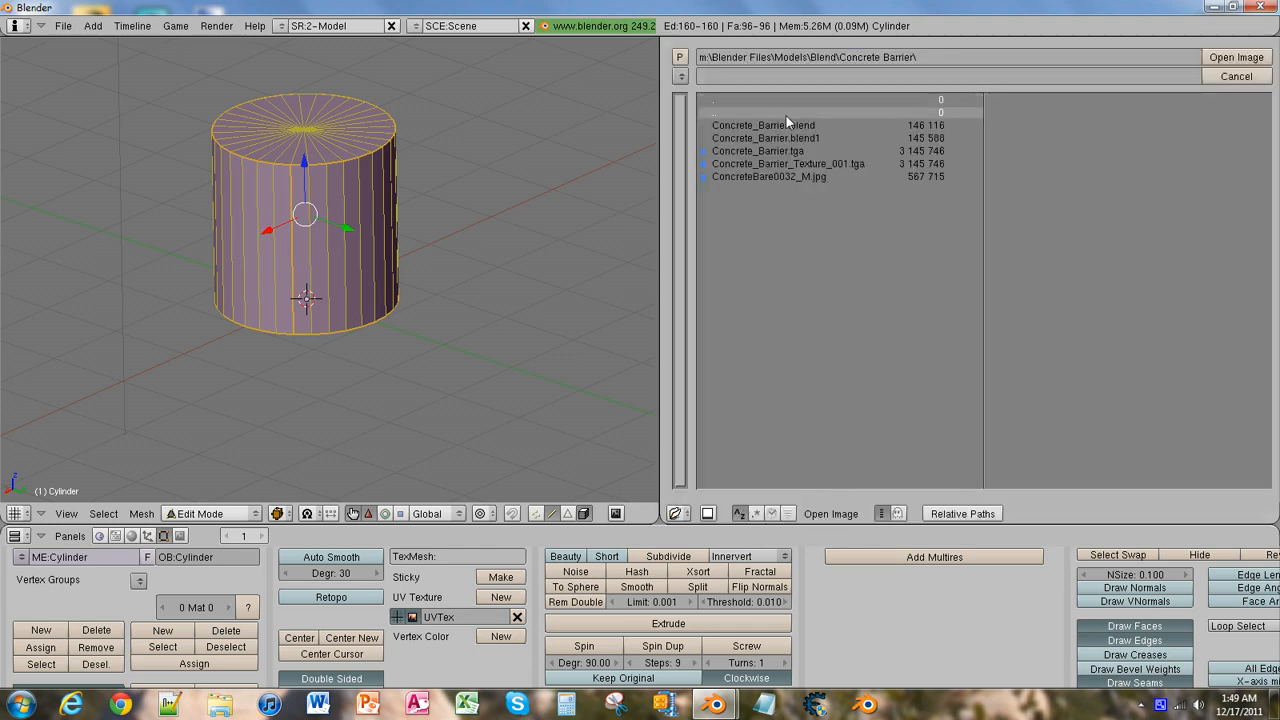
{"action": "left_click", "coordinate": [681, 77]}
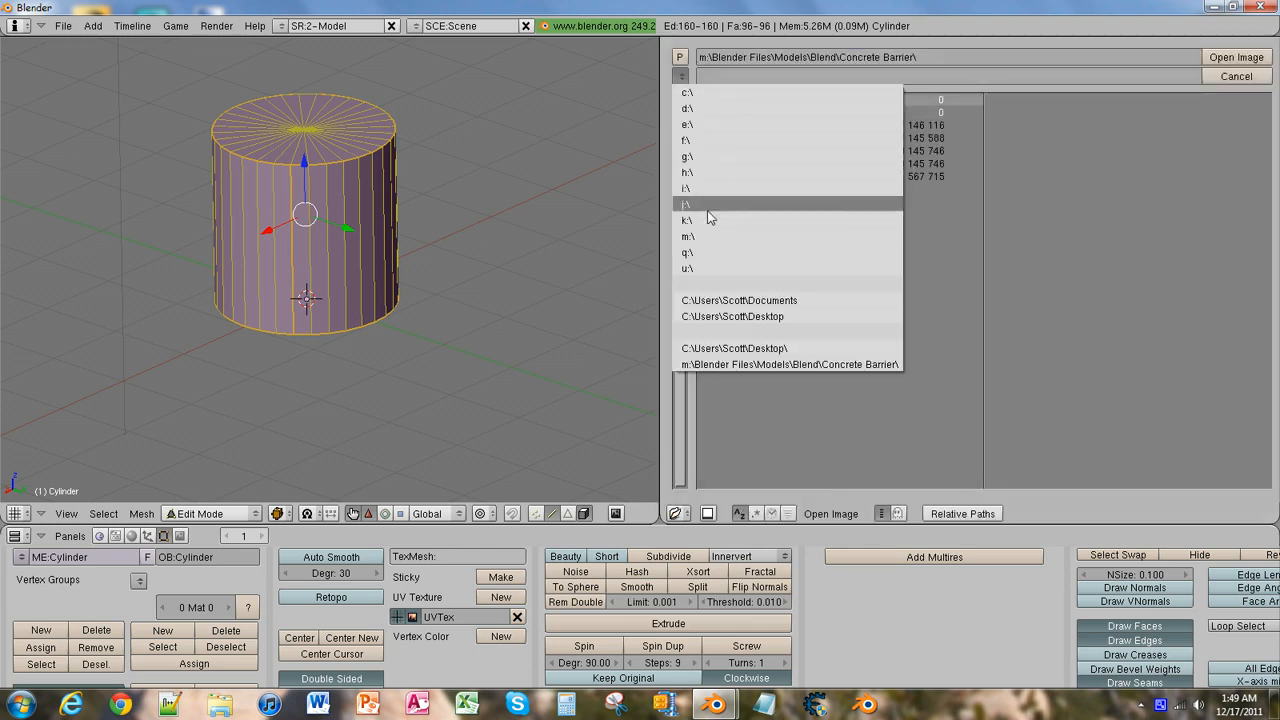
{"action": "left_click", "coordinate": [800, 420]}
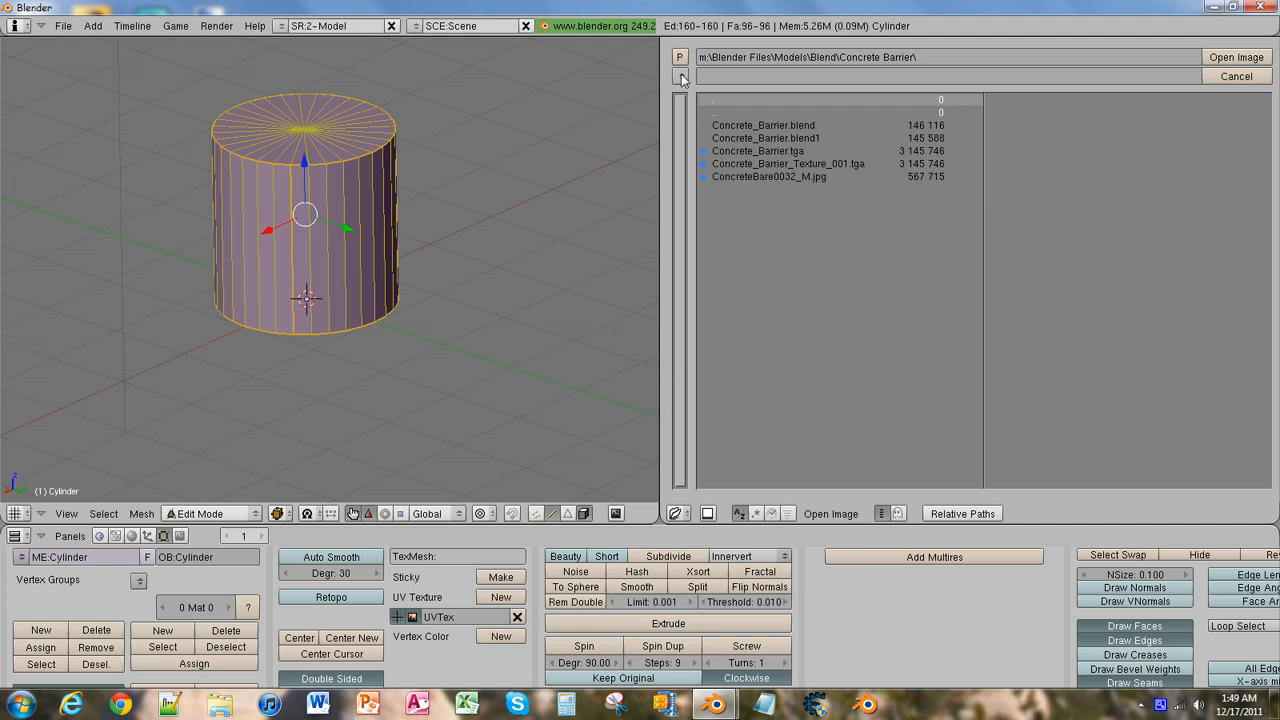
Navigate to the Desktop and load cylinder.tga as the UV editor's image.
{"action": "left_click", "coordinate": [682, 78]}
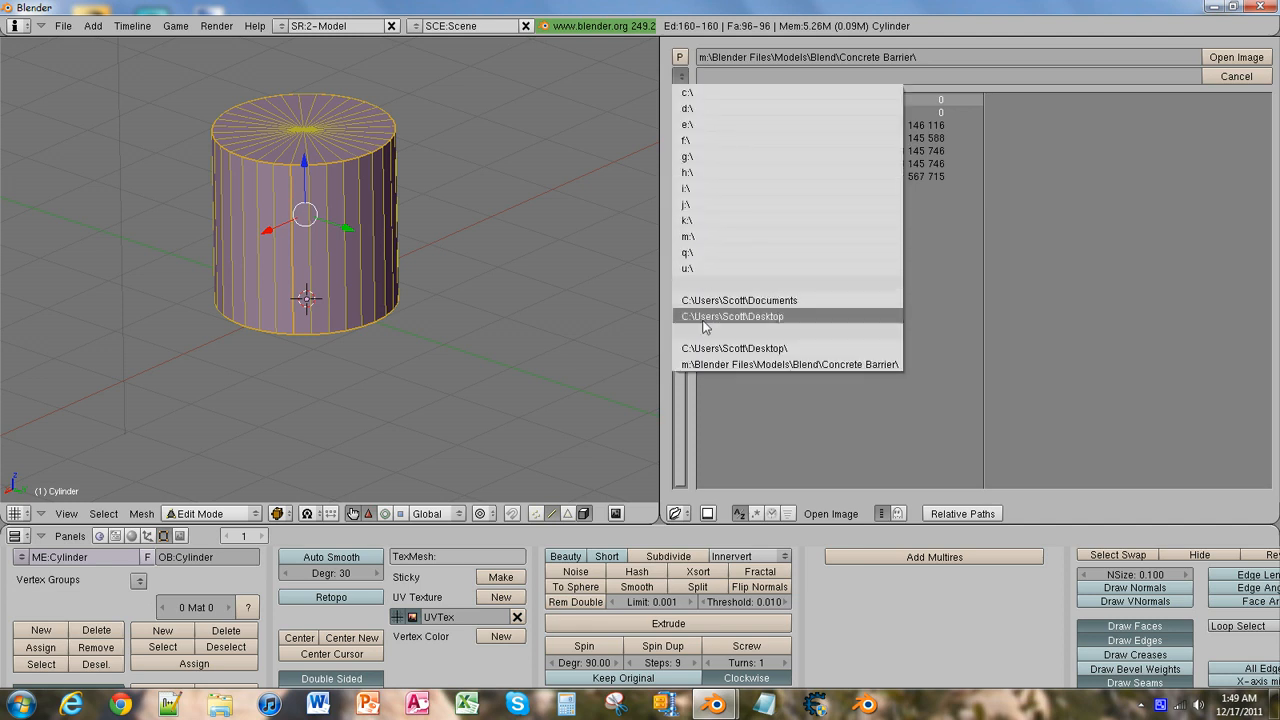
{"action": "left_click", "coordinate": [760, 327]}
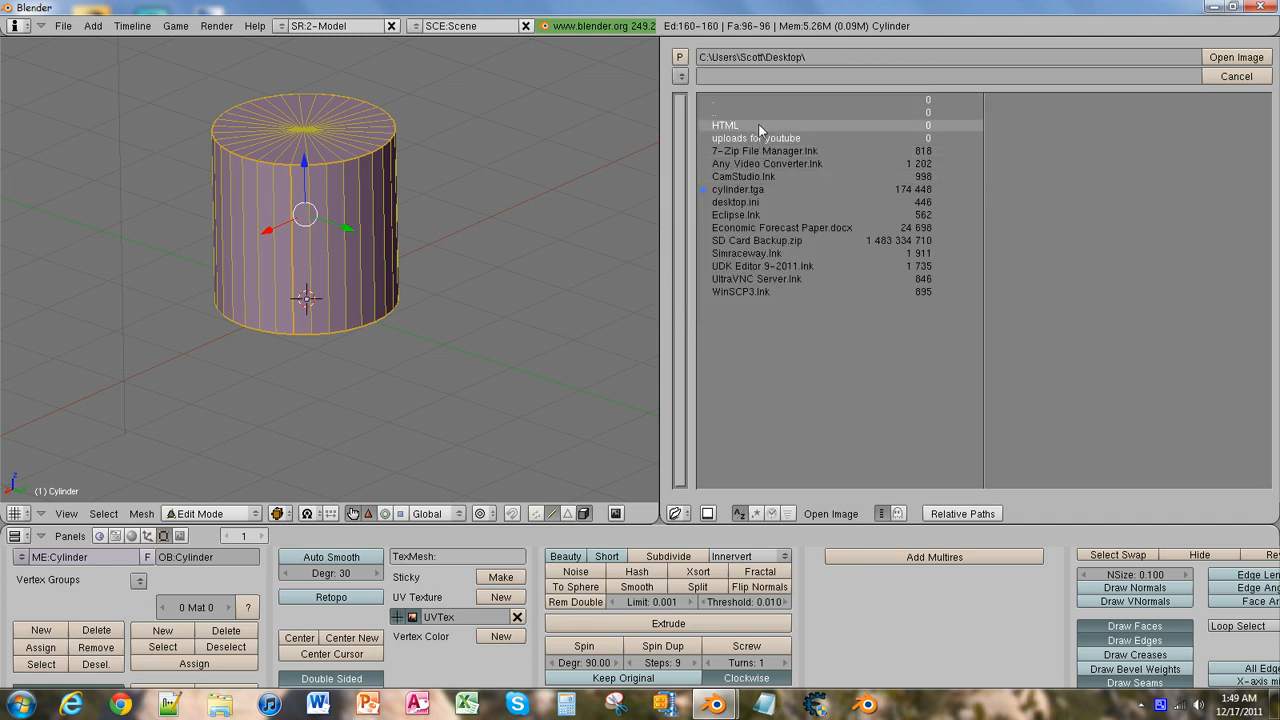
{"action": "left_click", "coordinate": [762, 185]}
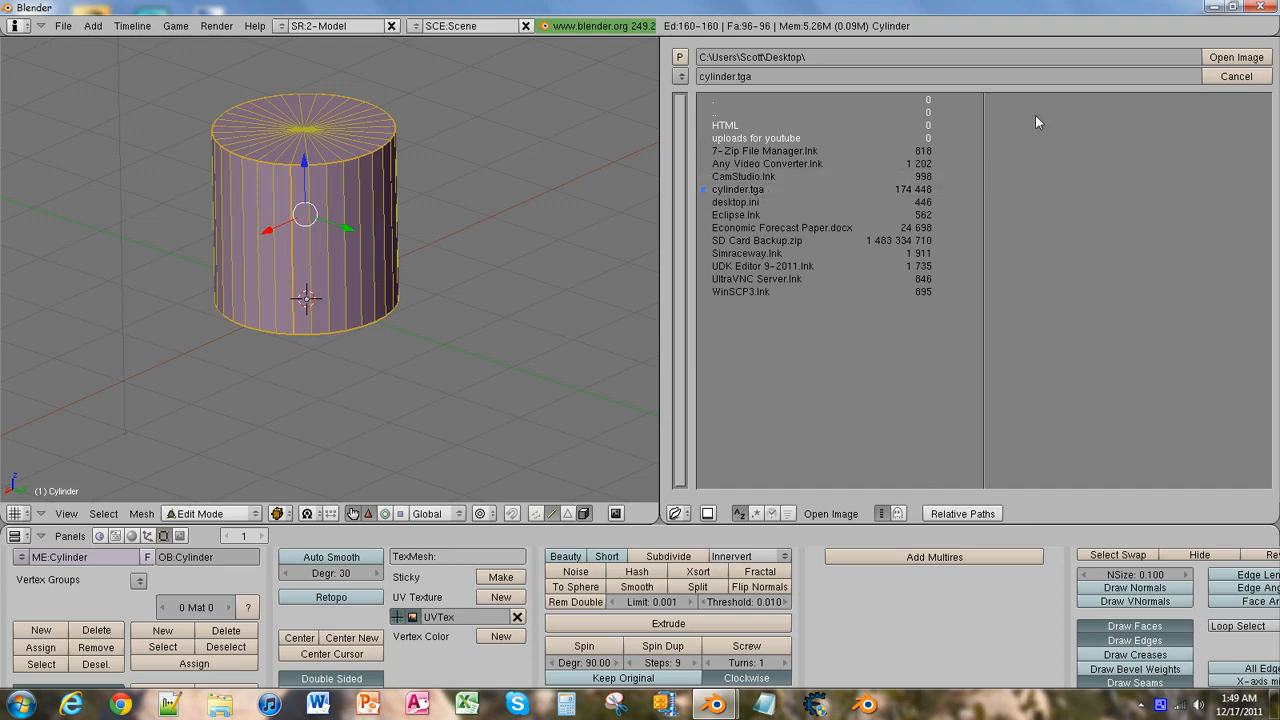
{"action": "left_click", "coordinate": [1236, 57]}
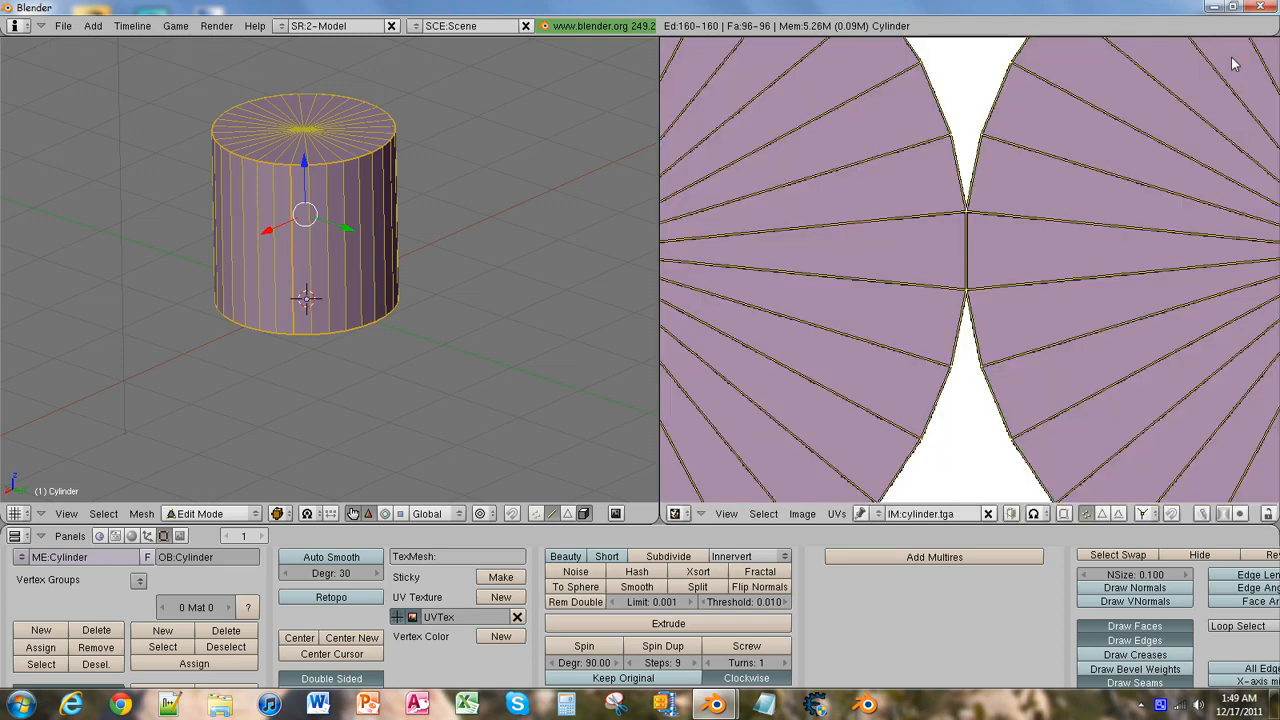
{"action": "scroll", "coordinate": [1096, 157], "scroll_direction": "down", "scroll_amount": 2}
{"action": "scroll", "coordinate": [975, 290], "scroll_direction": "down", "scroll_amount": 2}
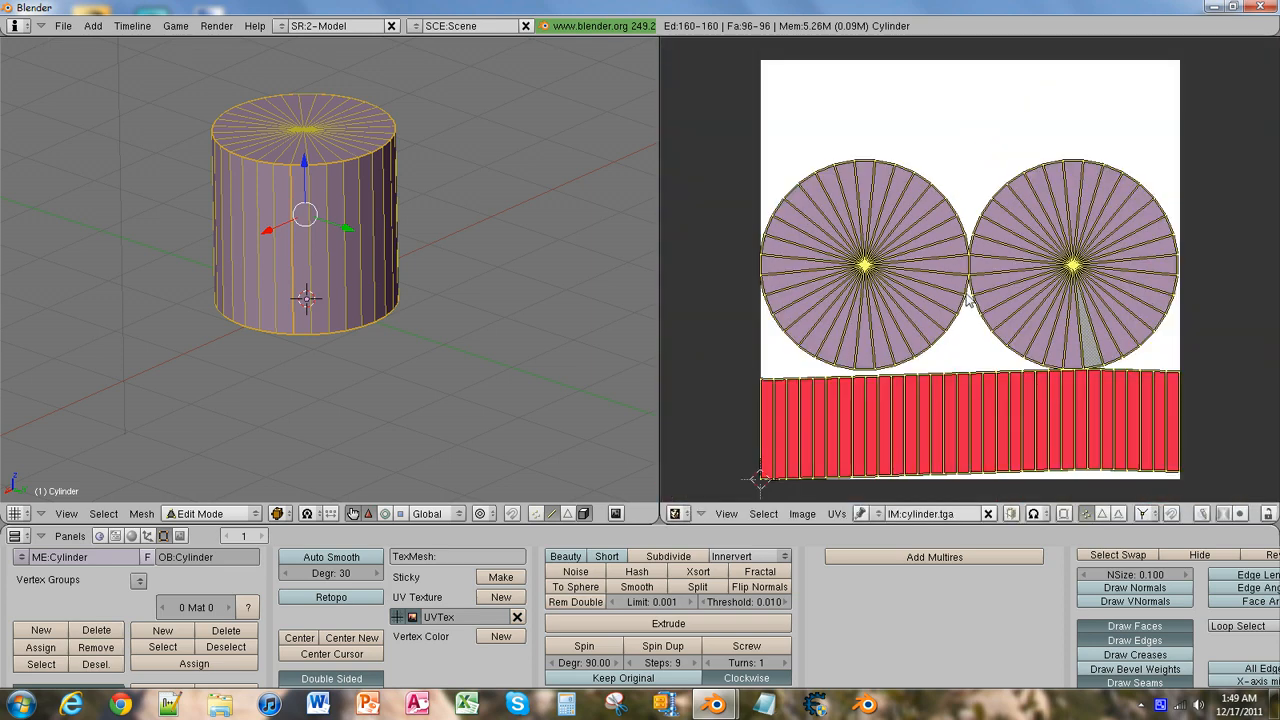
{"action": "scroll", "coordinate": [968, 300], "scroll_direction": "up", "scroll_amount": 1}
{"action": "scroll", "coordinate": [968, 305], "scroll_direction": "down", "scroll_amount": 1}
Switch to Object Mode with Textured draw type and orbit to see the red sides and grey cap.
{"action": "left_click", "coordinate": [212, 513]}
{"action": "left_click", "coordinate": [224, 499]}
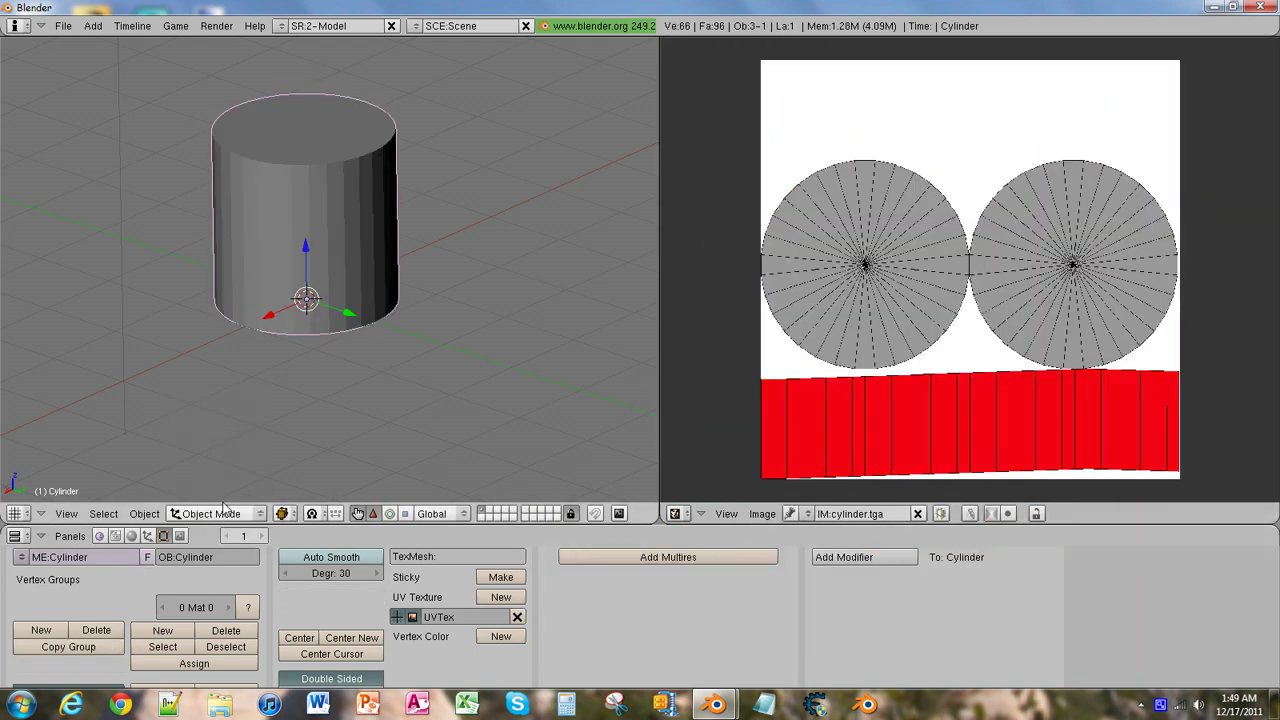
{"action": "left_click", "coordinate": [284, 514]}
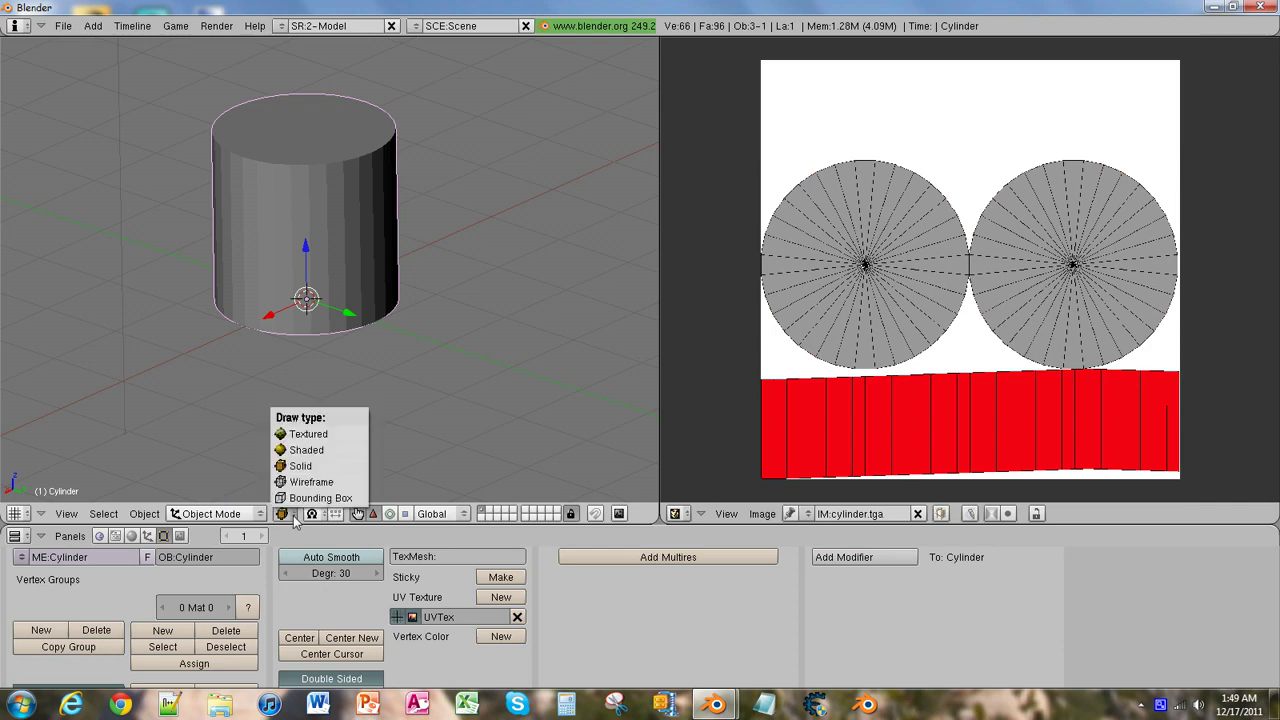
{"action": "left_click", "coordinate": [308, 434]}
{"action": "mouse_move", "coordinate": [365, 381]}
{"action": "middle_mouse_down"}
{"action": "mouse_move", "coordinate": [280, 333]}
{"action": "mouse_move", "coordinate": [80, 301]}
{"action": "middle_mouse_up"}
{"action": "mouse_move", "coordinate": [366, 386]}
{"action": "middle_mouse_down"}
{"action": "mouse_move", "coordinate": [308, 284]}
{"action": "mouse_move", "coordinate": [260, 260]}
{"action": "mouse_move", "coordinate": [407, 259]}
{"action": "mouse_move", "coordinate": [126, 271]}
{"action": "mouse_move", "coordinate": [307, 182]}
{"action": "mouse_move", "coordinate": [291, 445]}
{"action": "mouse_move", "coordinate": [371, 308]}
{"action": "mouse_move", "coordinate": [364, 280]}
{"action": "mouse_move", "coordinate": [312, 273]}
{"action": "mouse_move", "coordinate": [254, 298]}
{"action": "mouse_move", "coordinate": [253, 359]}
{"action": "mouse_move", "coordinate": [414, 381]}
{"action": "mouse_move", "coordinate": [557, 263]}
{"action": "mouse_move", "coordinate": [360, 300]}
{"action": "mouse_move", "coordinate": [271, 373]}
{"action": "mouse_move", "coordinate": [248, 338]}
{"action": "mouse_move", "coordinate": [330, 385]}
{"action": "mouse_move", "coordinate": [256, 414]}
{"action": "mouse_move", "coordinate": [326, 426]}
{"action": "mouse_move", "coordinate": [409, 363]}
{"action": "mouse_move", "coordinate": [284, 410]}
{"action": "middle_mouse_up"}
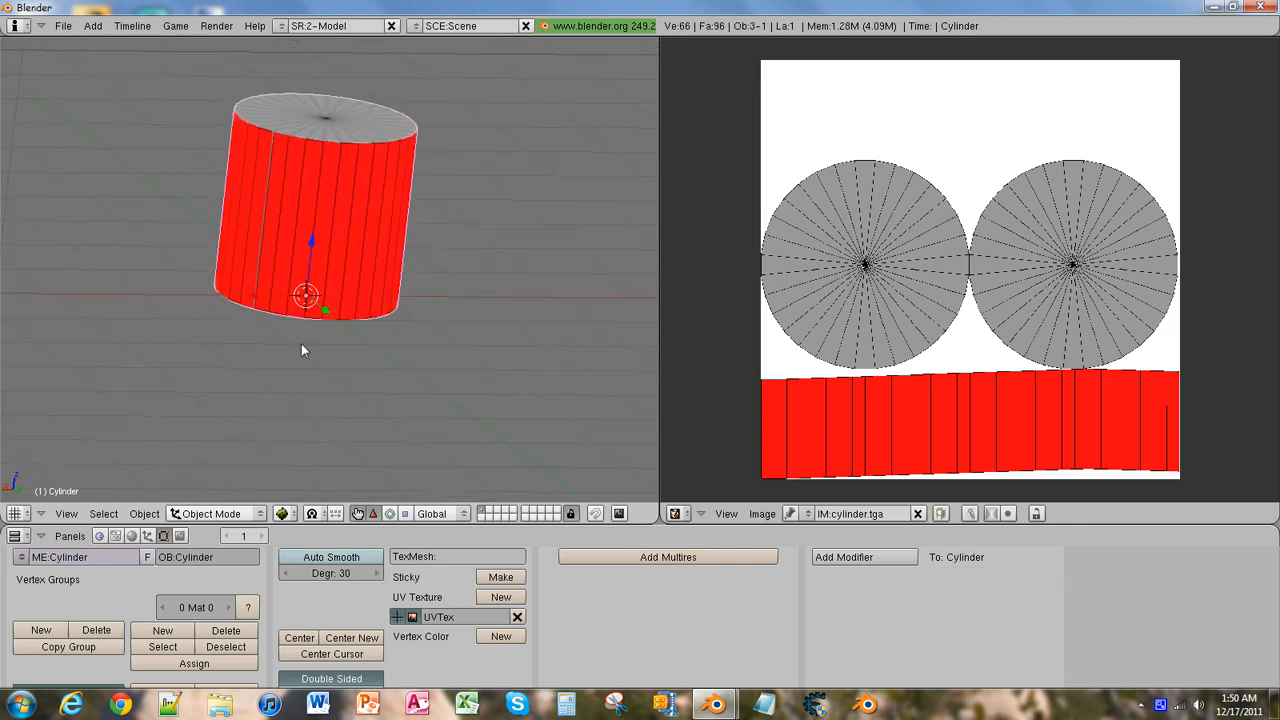